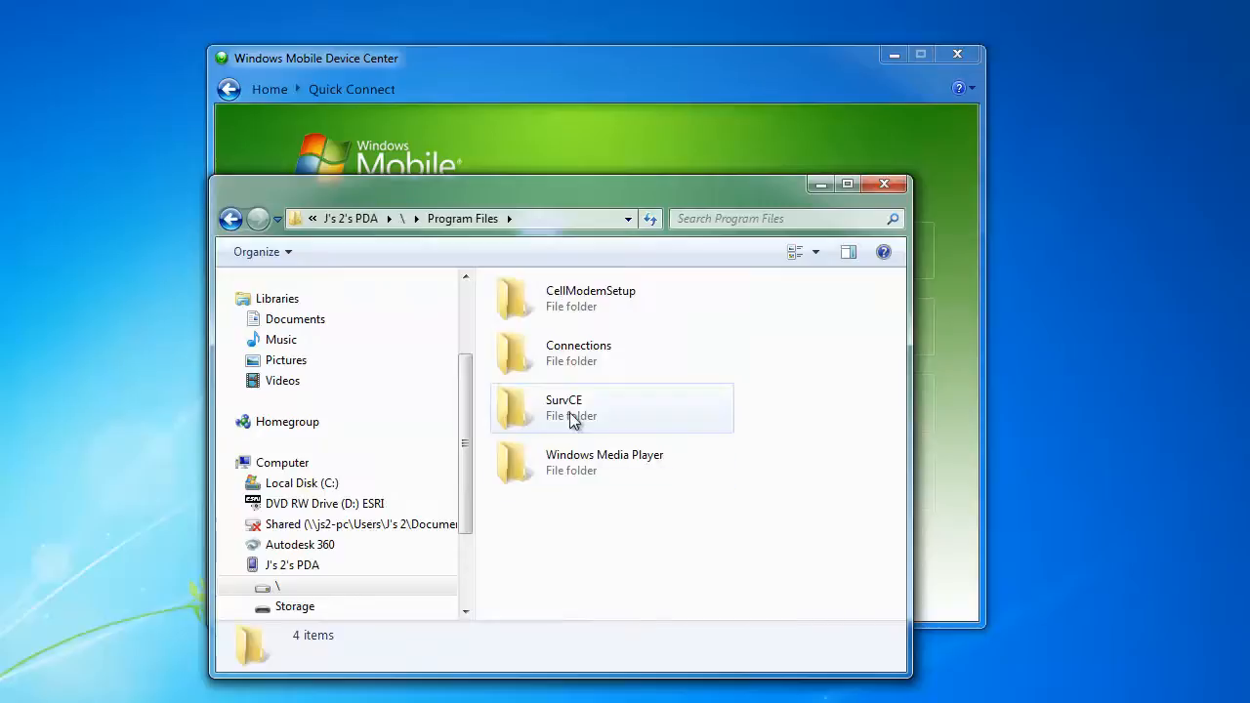
# Browse the device to the Program Files\SurvCE\Data folder
pyautogui.doubleClick(572, 415)
pyautogui.click(575, 363)
pyautogui.doubleClick(575, 363)
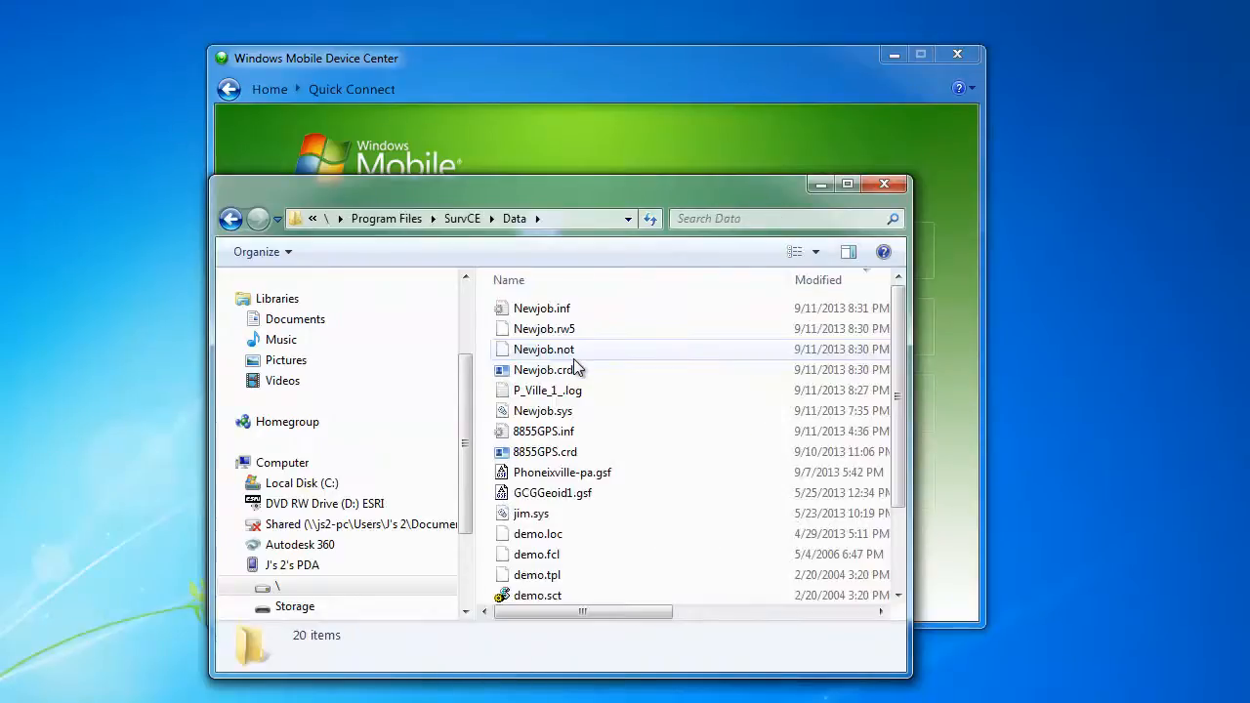
# Copy P_Ville_1_.log, then minimize the device browser and Device Center
pyautogui.click(568, 395)
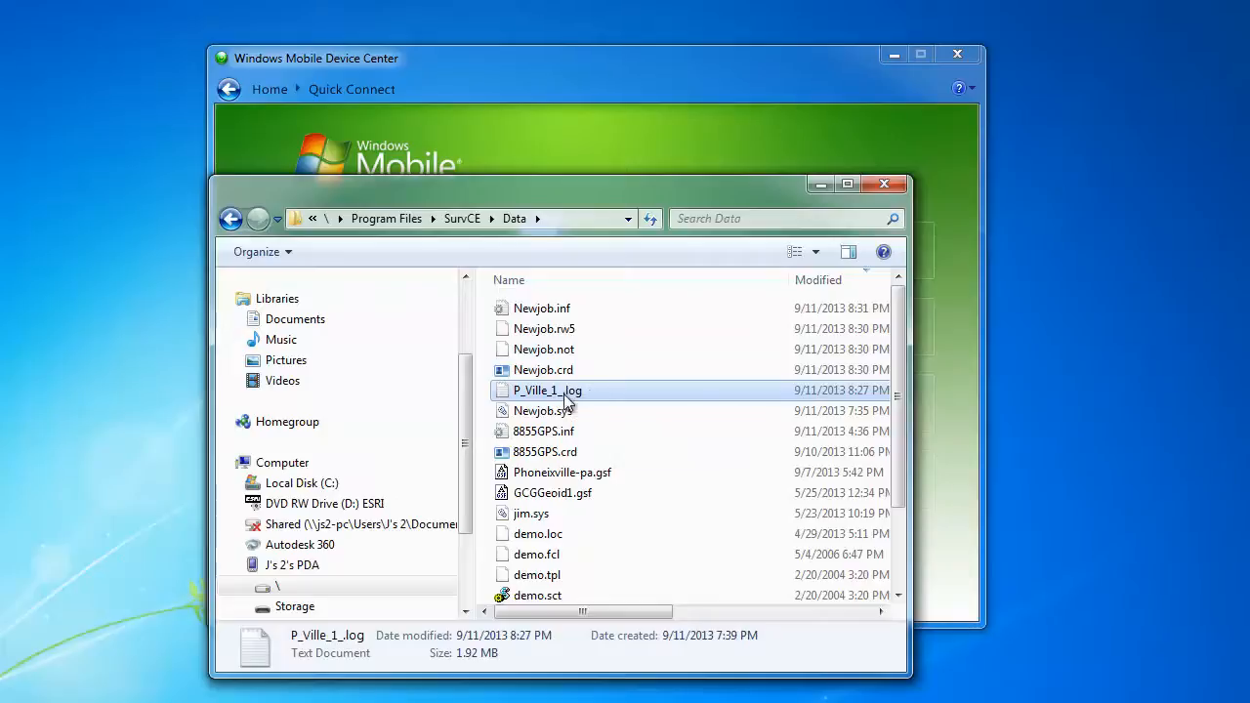
pyautogui.rightClick(567, 396)
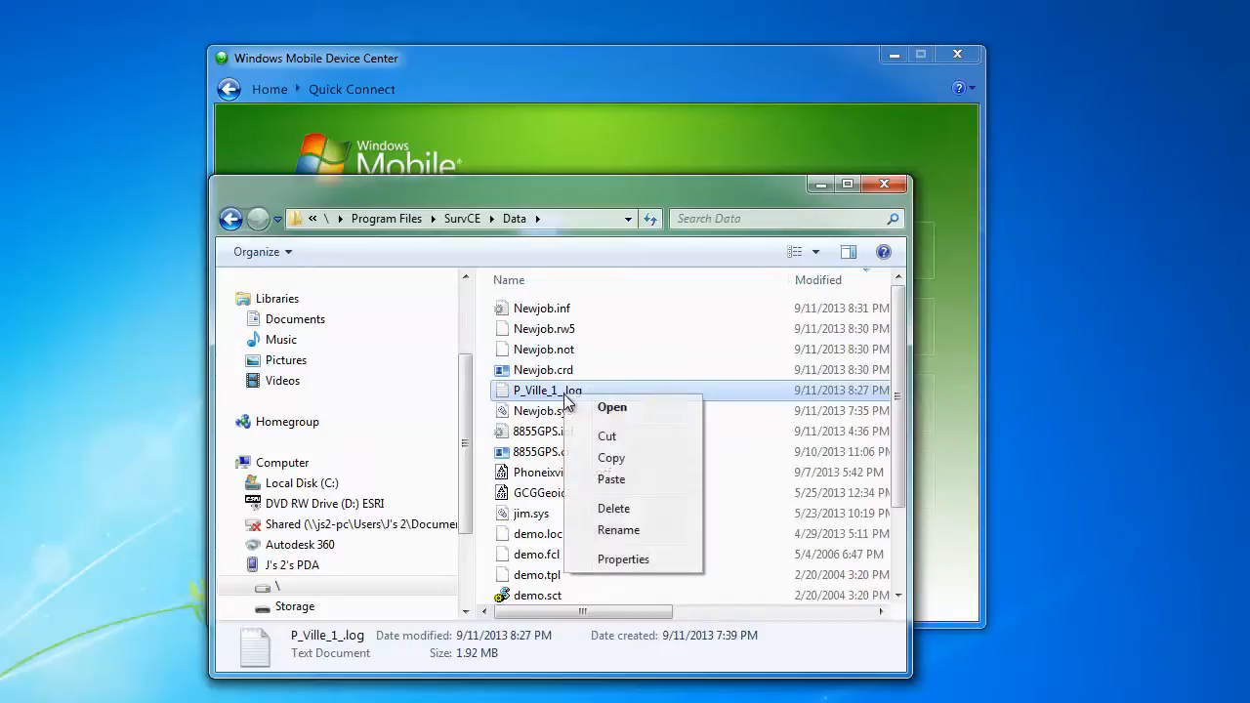
pyautogui.click(622, 459)
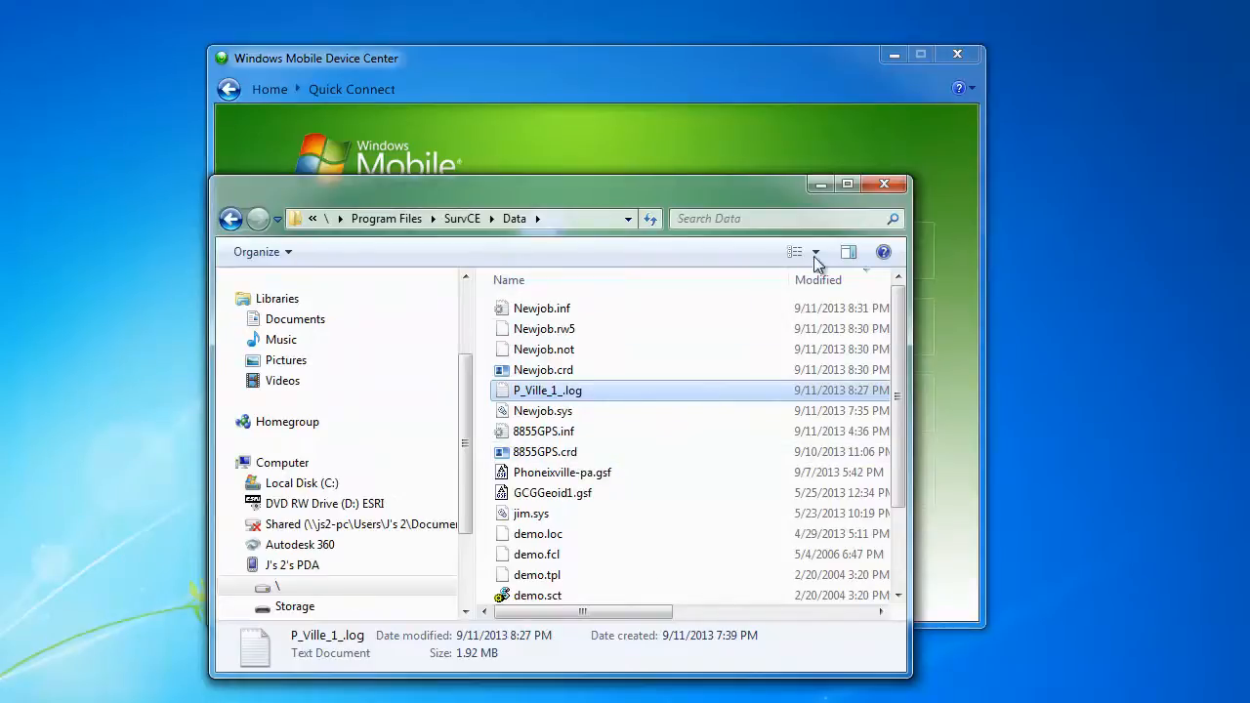
pyautogui.click(820, 185)
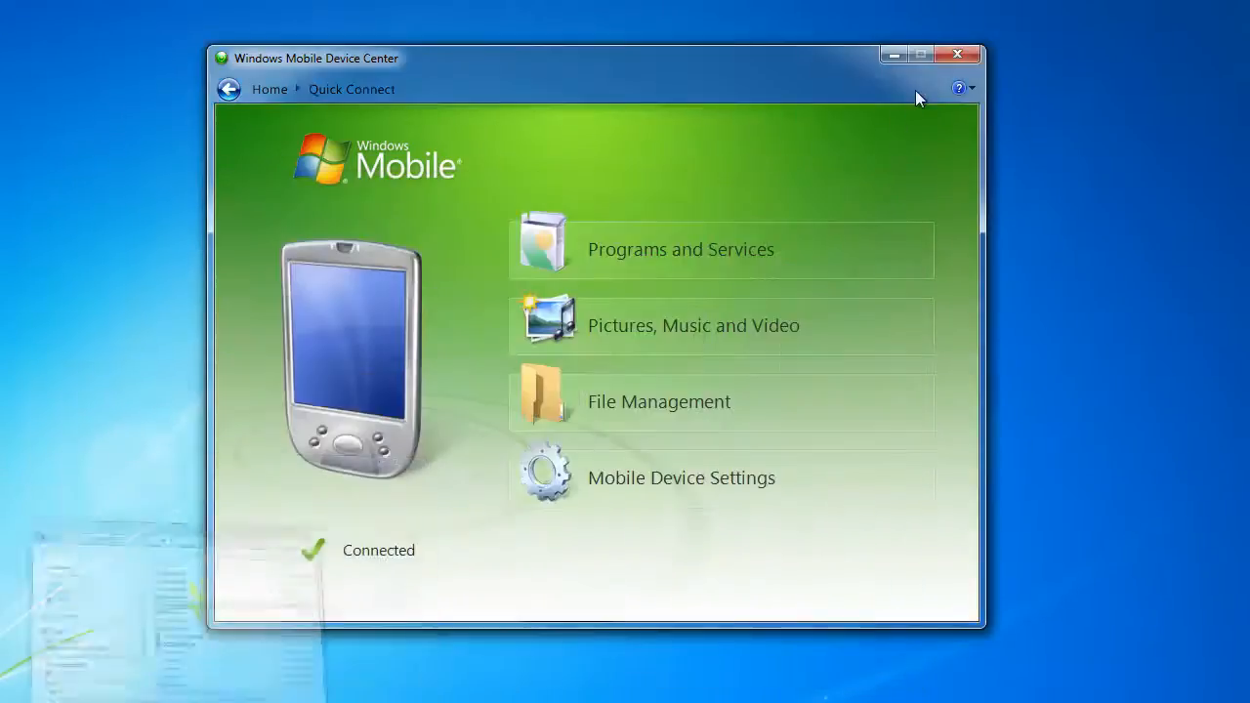
pyautogui.click(900, 57)
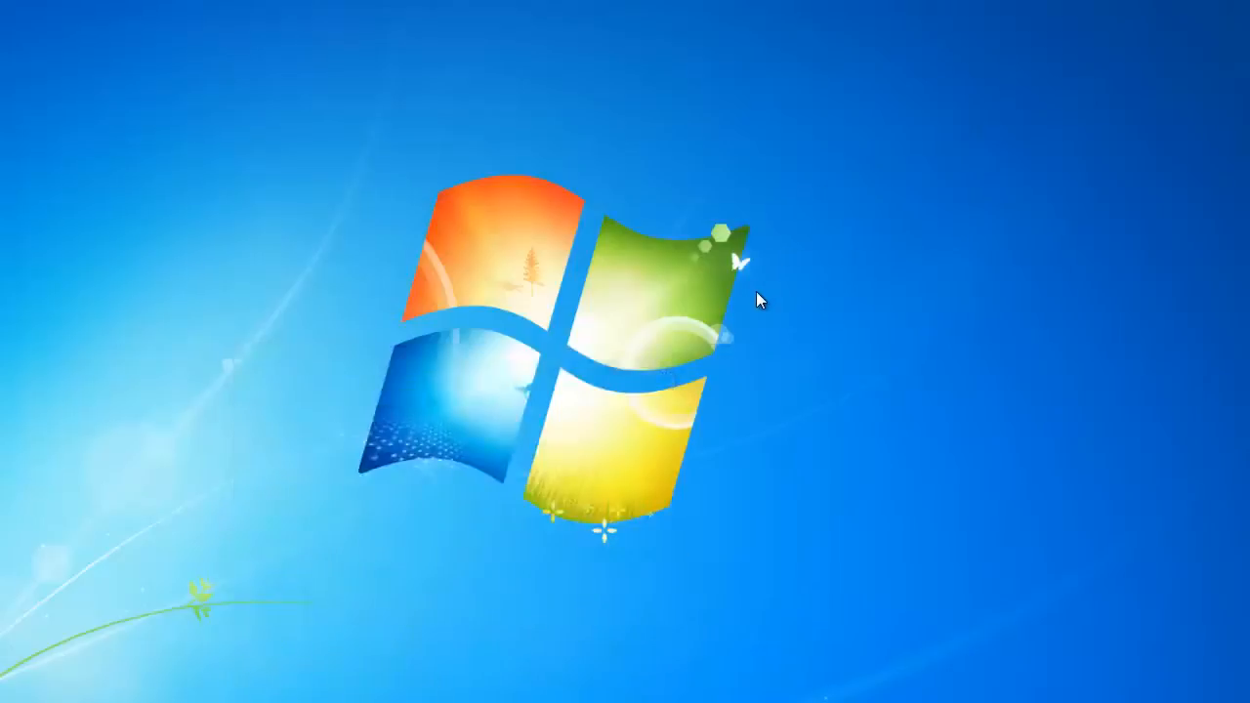
# Paste P_Ville_1_.log onto the desktop and place it near the top centre
pyautogui.rightClick(757, 293)
pyautogui.click(836, 384)
pyautogui.moveTo(1248, 88); pyautogui.dragTo(577, 117)
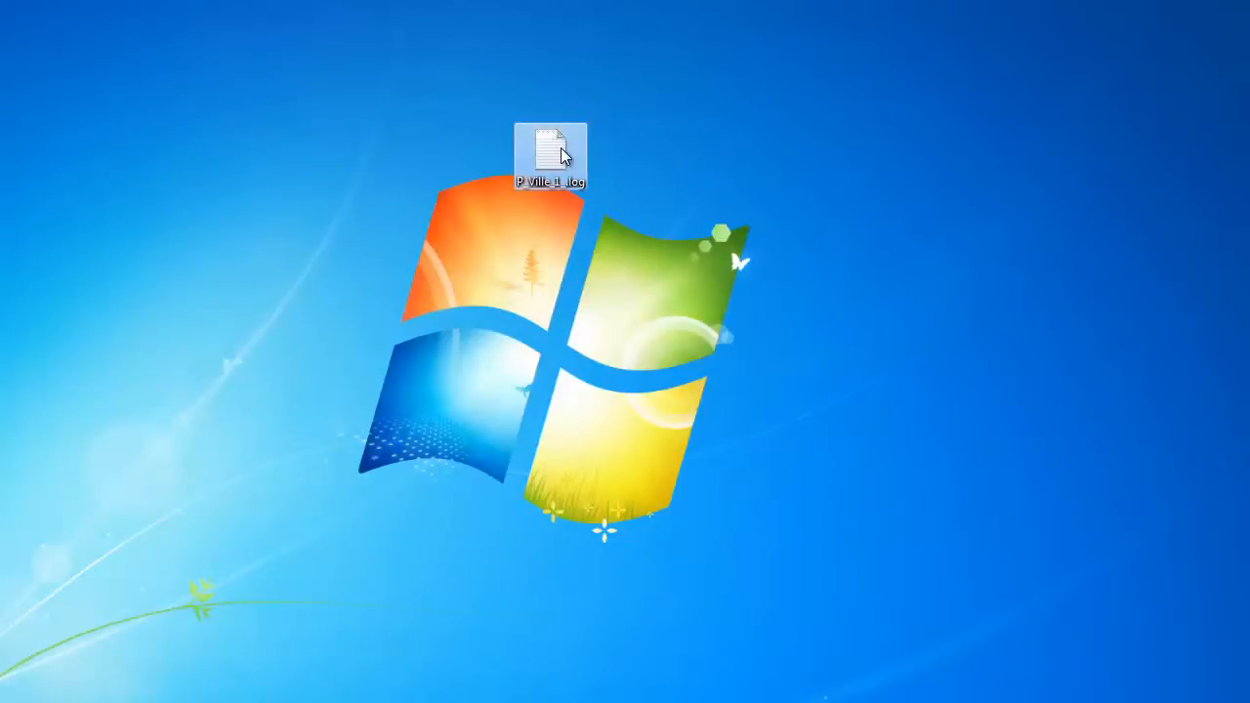
# View P_Ville_1_.log's mostly binary contents in Notepad, then close it
pyautogui.doubleClick(562, 154)
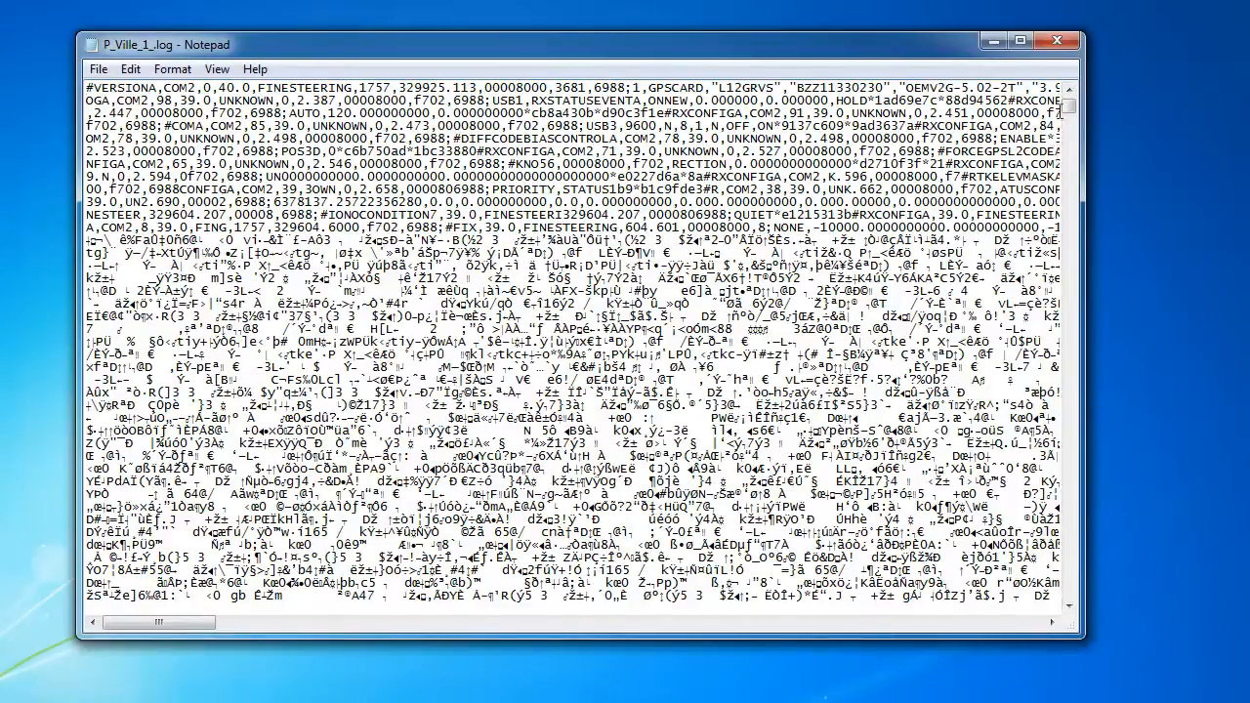
pyautogui.click(1055, 43)
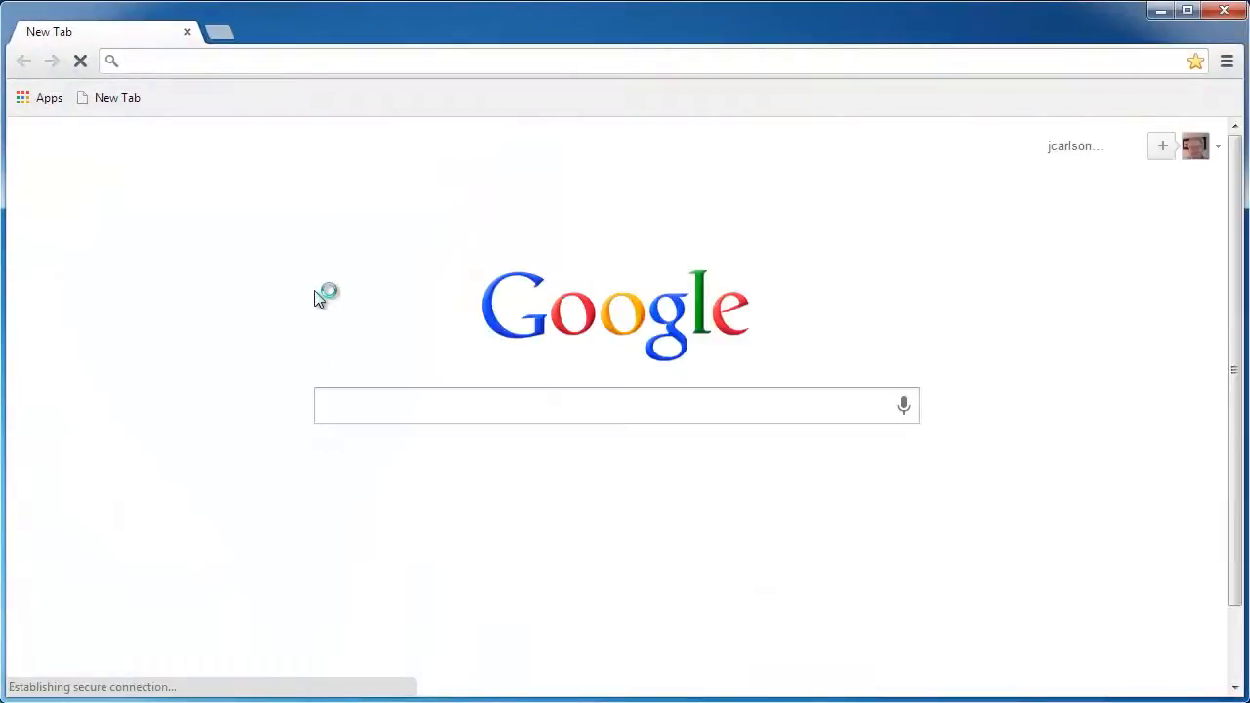
# Go to carlsonsw.com's Knowledge Base and search for 'carlson gps log file'
pyautogui.write('carlsonsw.com')
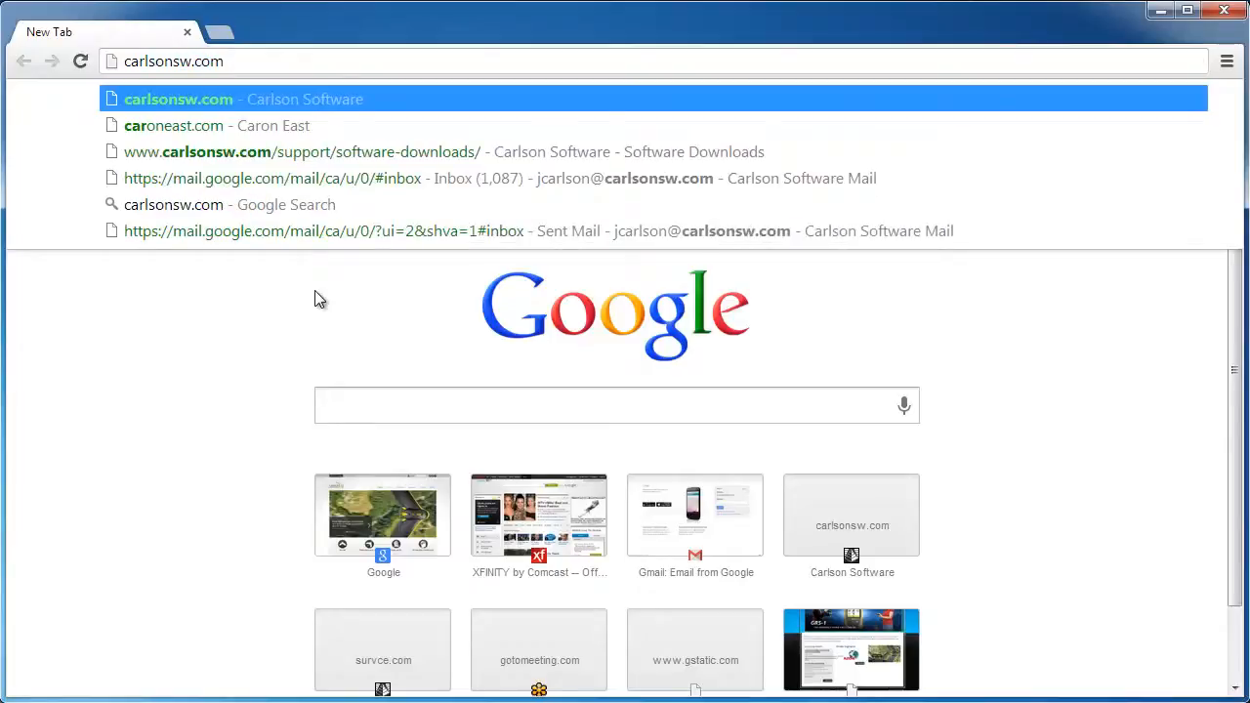
pyautogui.press('Return')
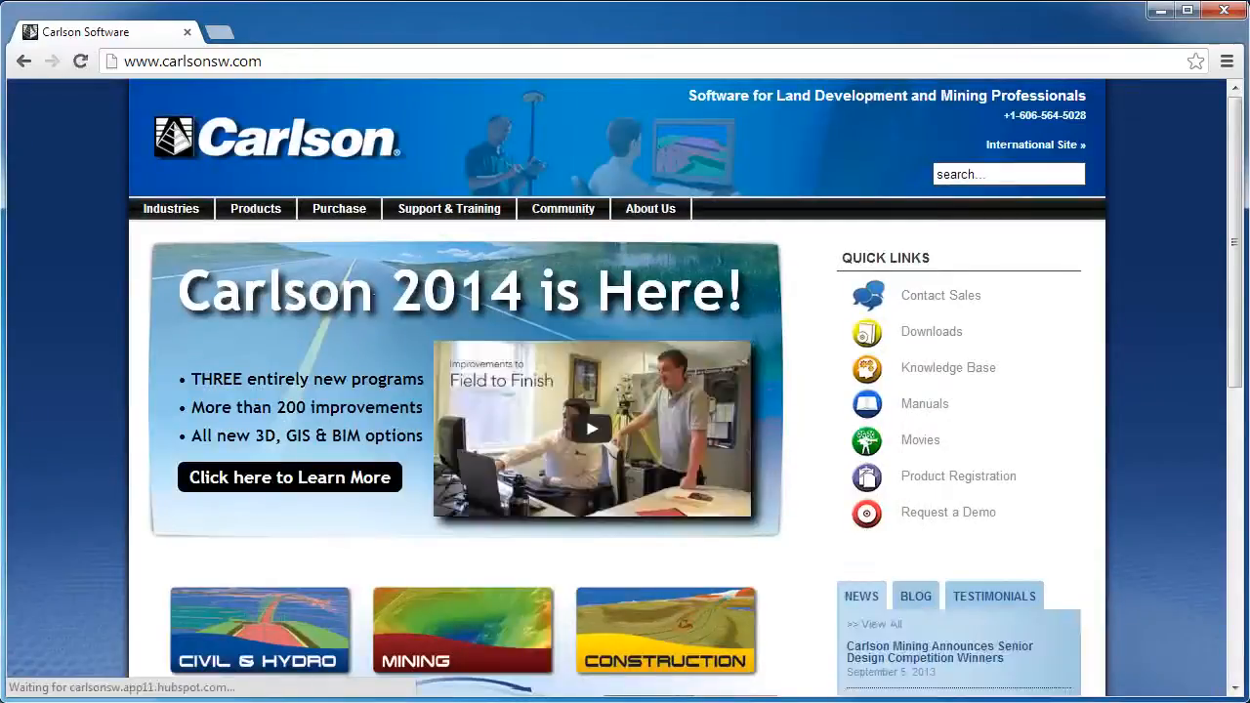
pyautogui.moveTo(449, 208)
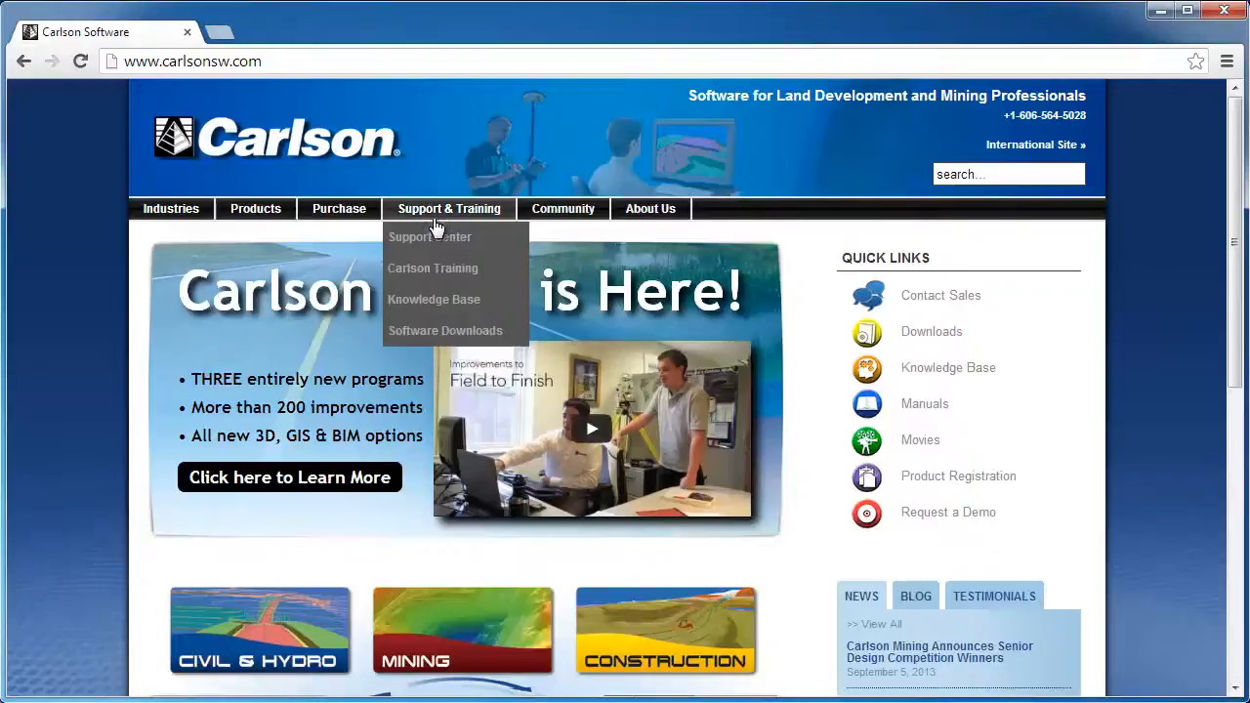
pyautogui.click(462, 304)
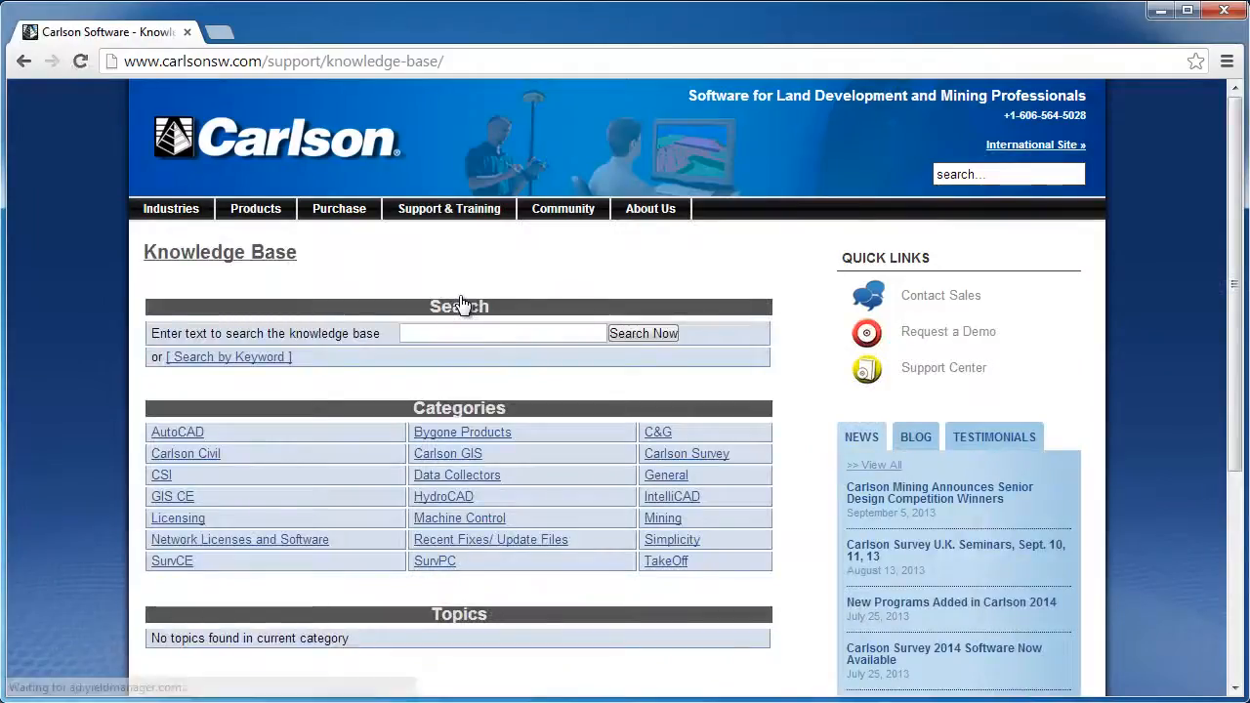
pyautogui.click(491, 336)
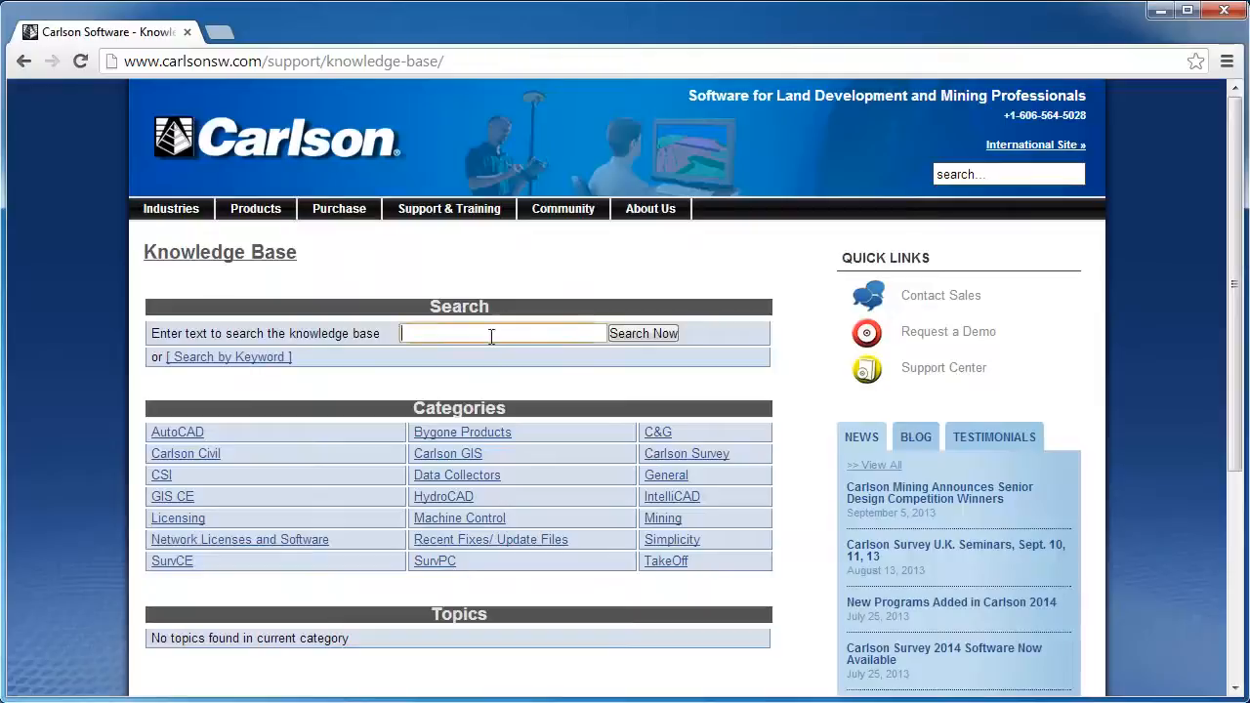
pyautogui.write('carlson gps')
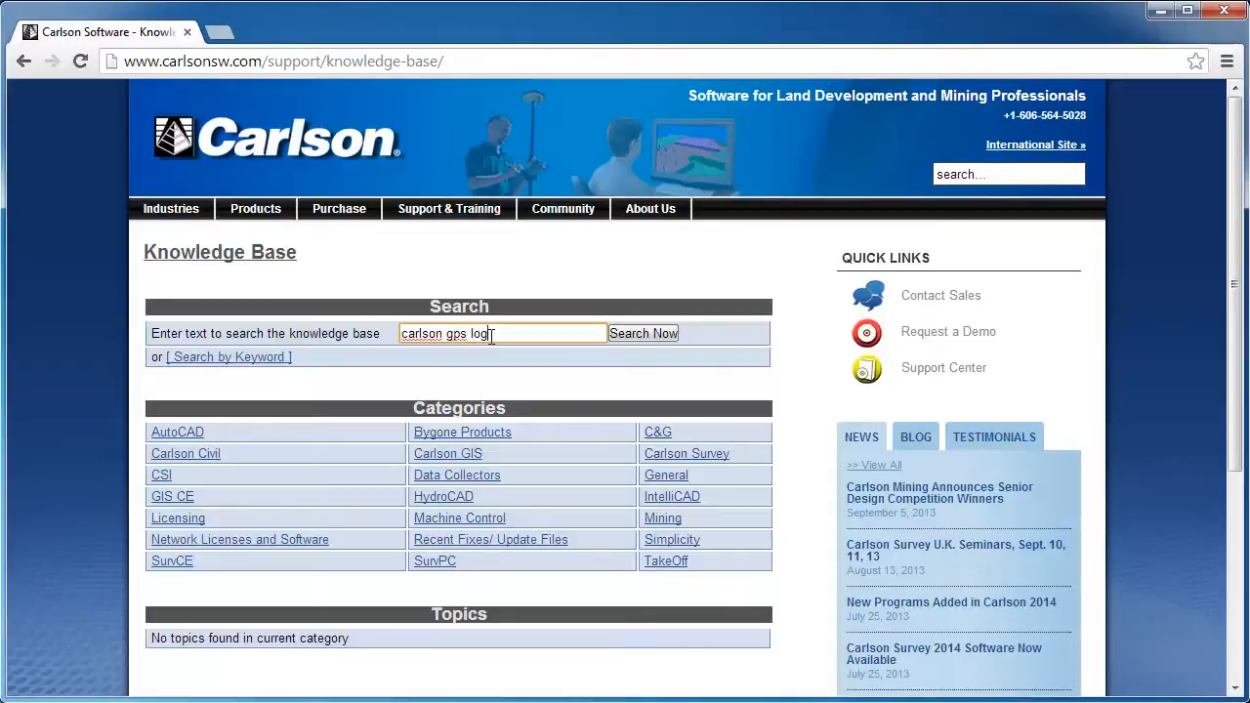
pyautogui.write(' log file')
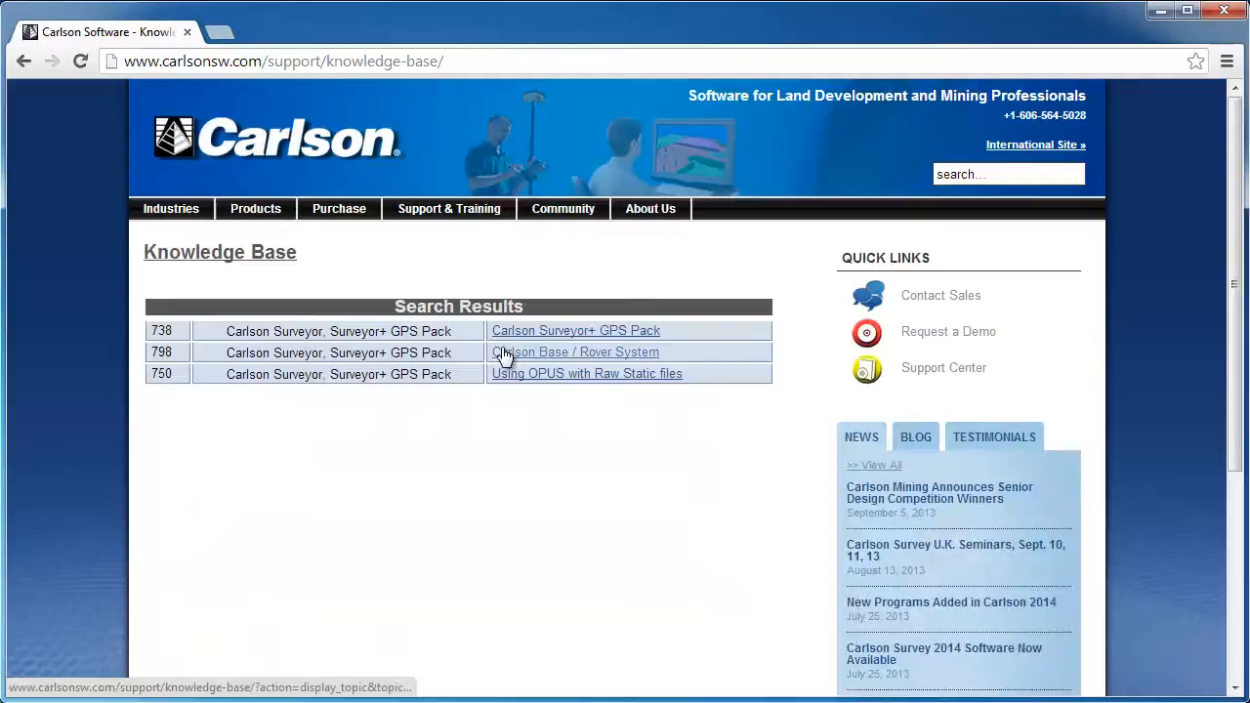
# Open 'Using OPUS with Raw Static files' and download CDU_Inst_3.9.0.7.exe from Step #2
pyautogui.click(574, 379)
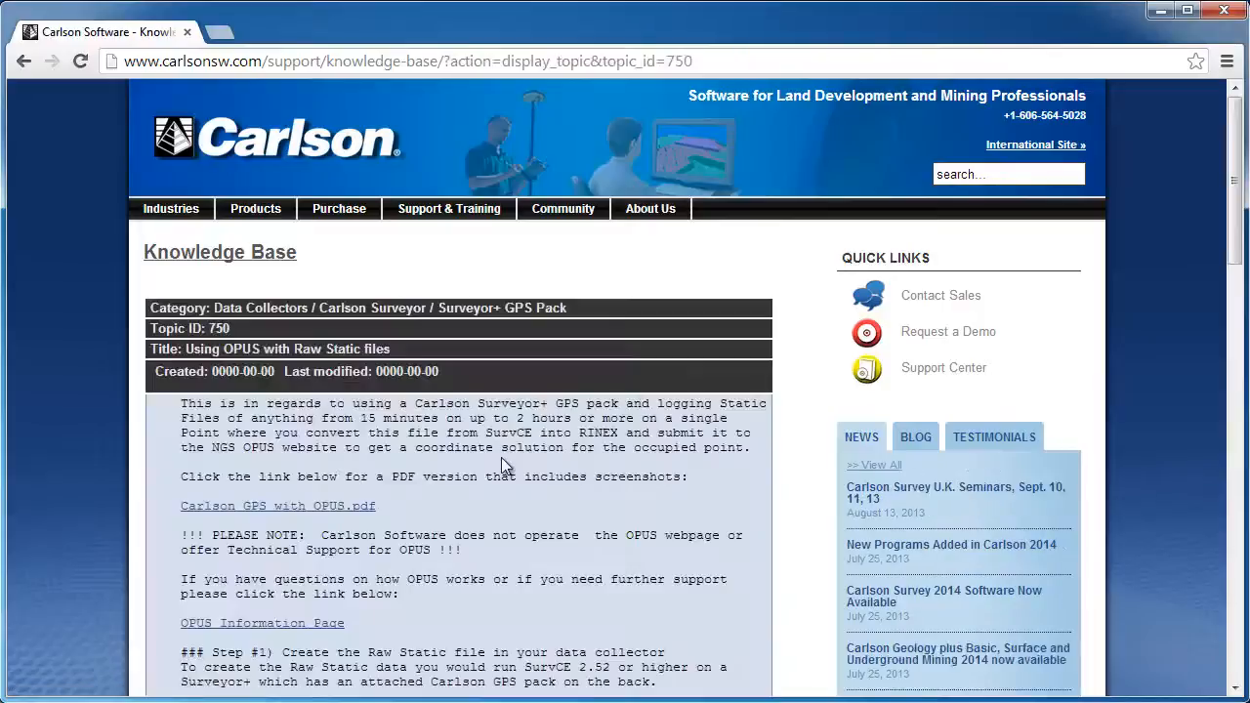
pyautogui.scroll(-6, 501, 457)
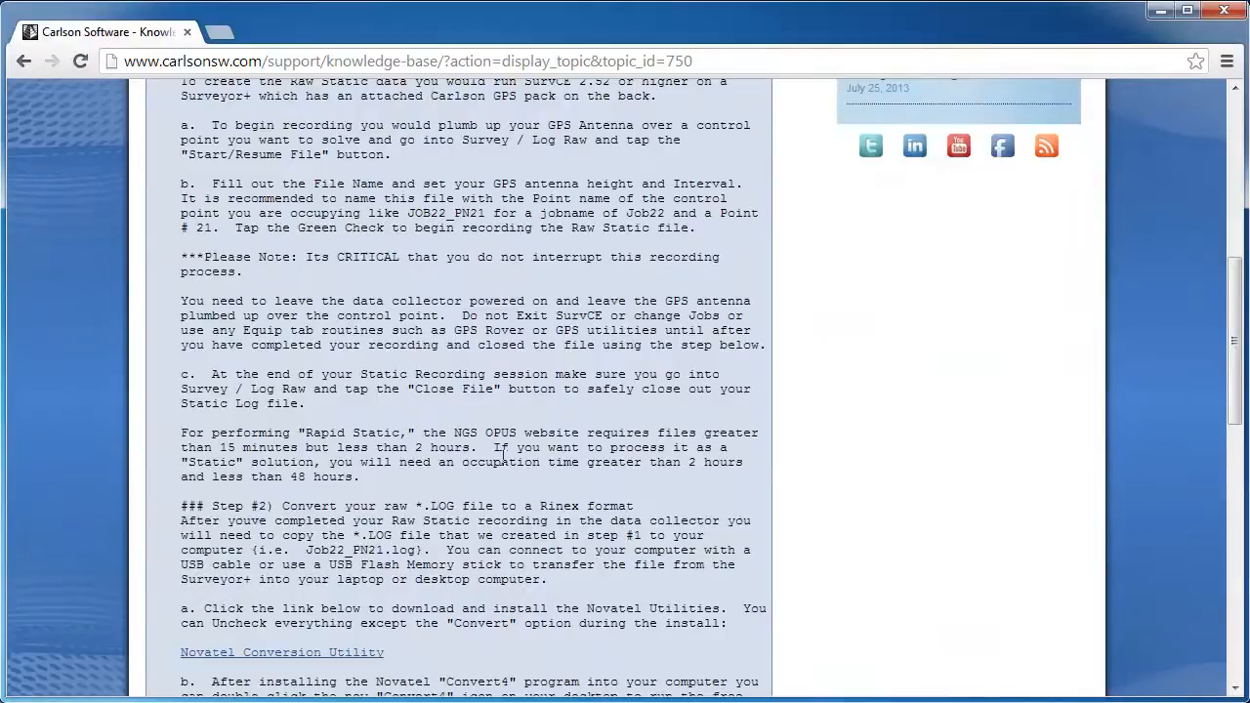
pyautogui.scroll(-2, 501, 457)
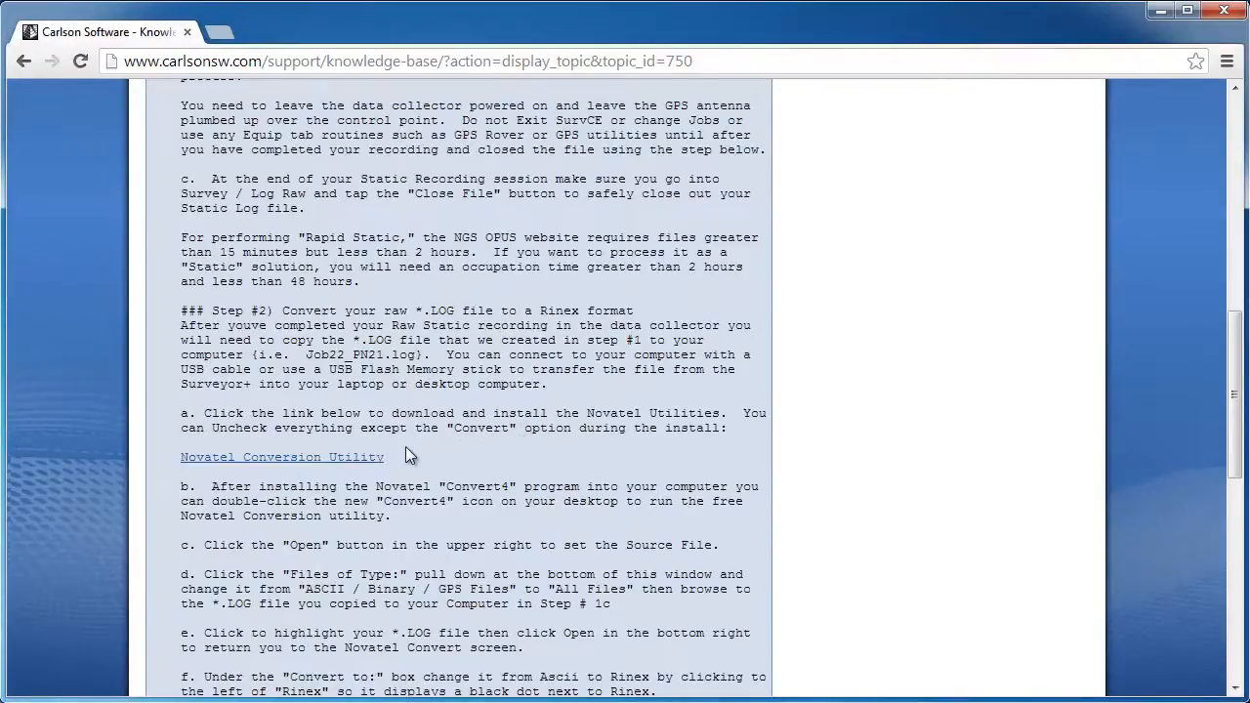
pyautogui.click(314, 459)
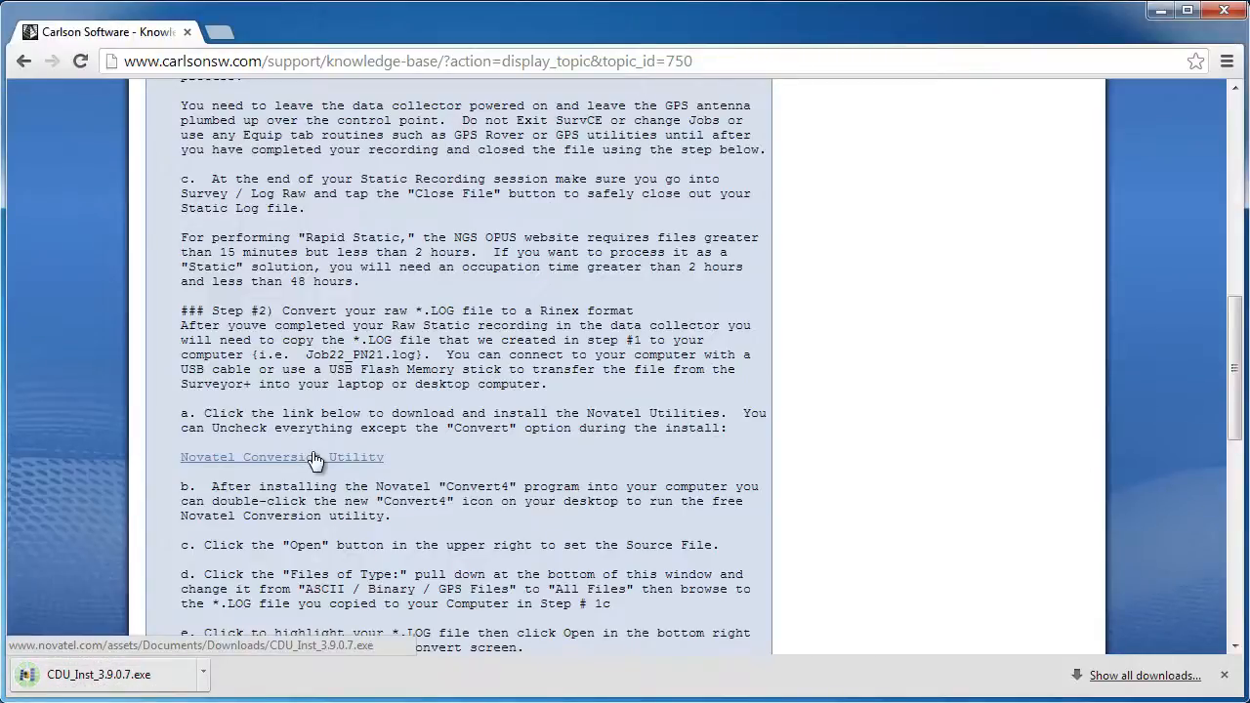
# Run the downloaded installer in English and accept the NovAtel license agreement
pyautogui.click(199, 681)
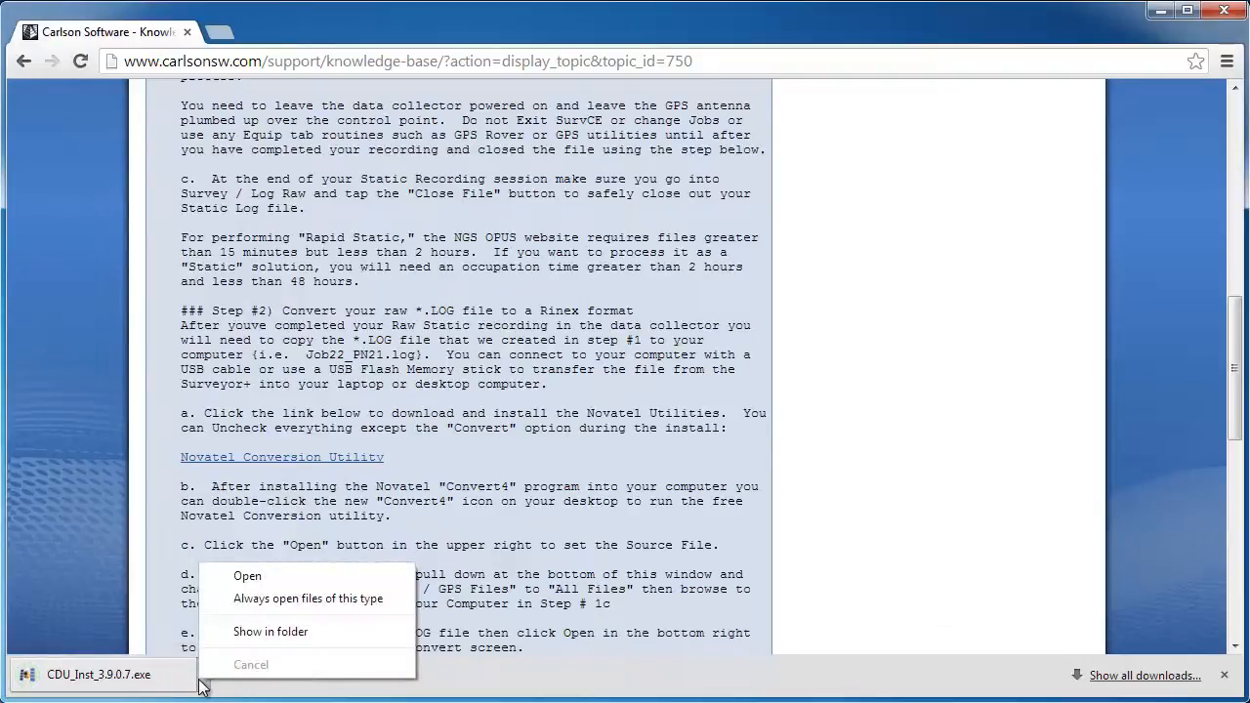
pyautogui.click(256, 584)
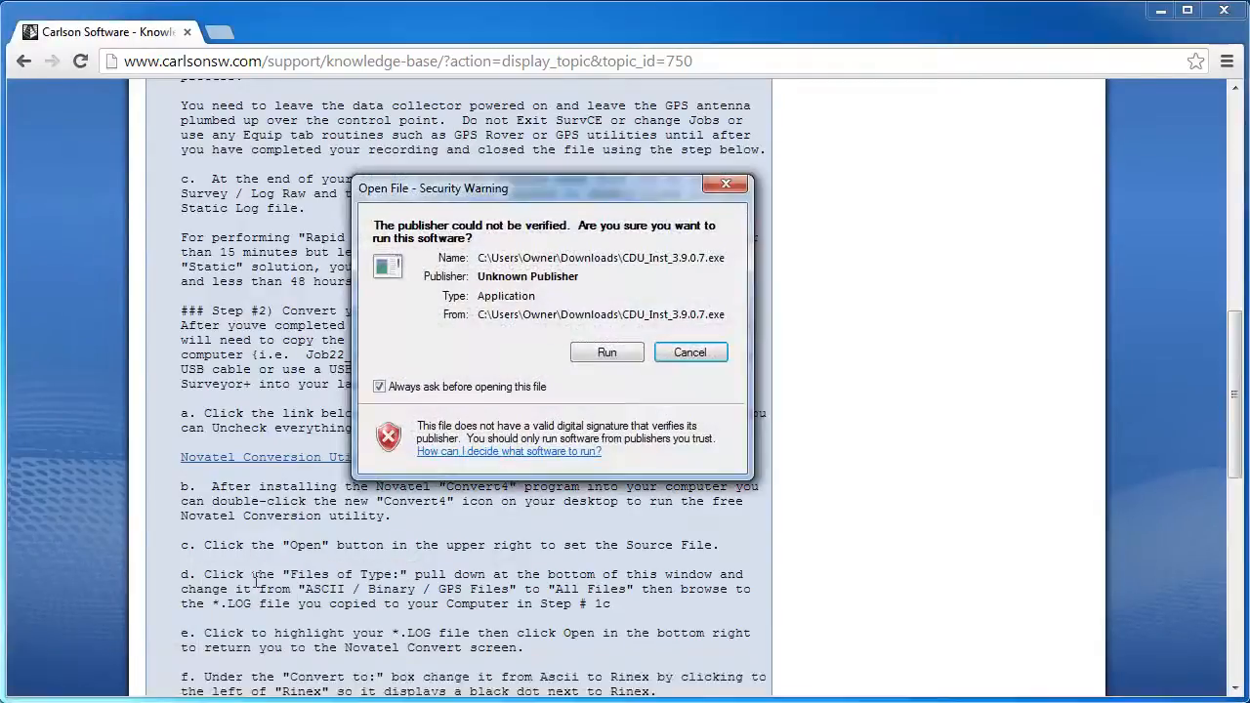
pyautogui.click(586, 356)
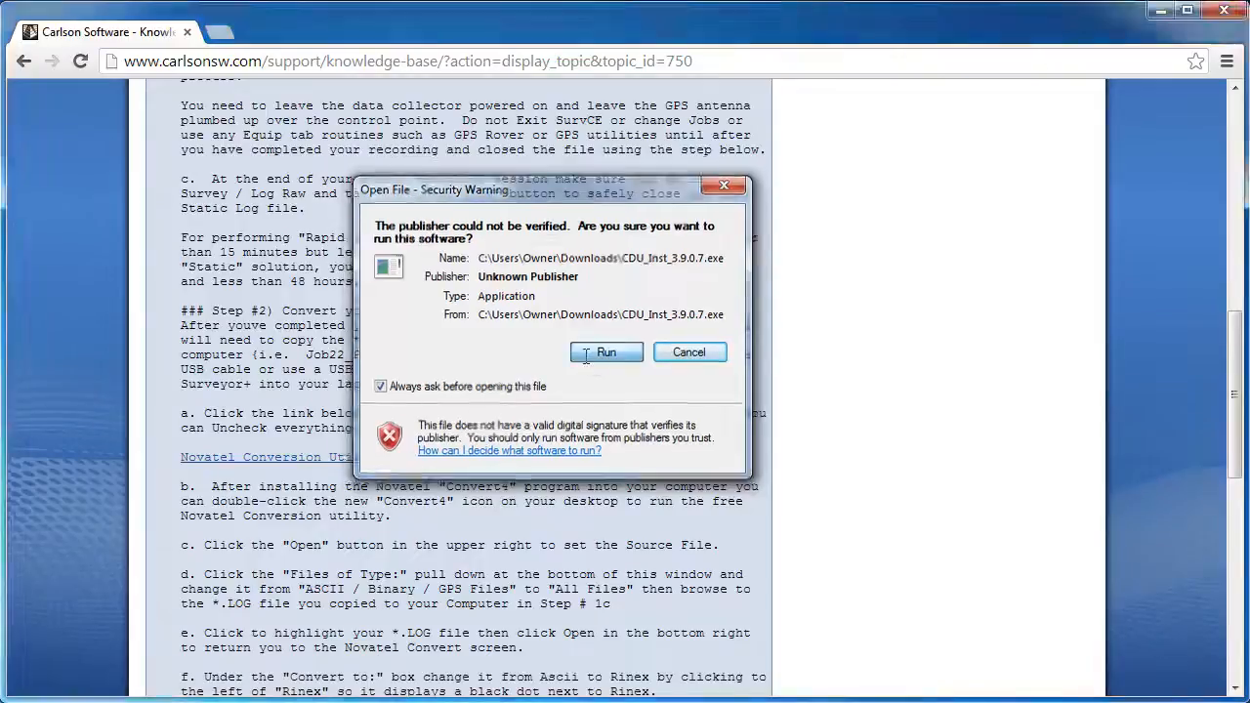
pyautogui.click(567, 382)
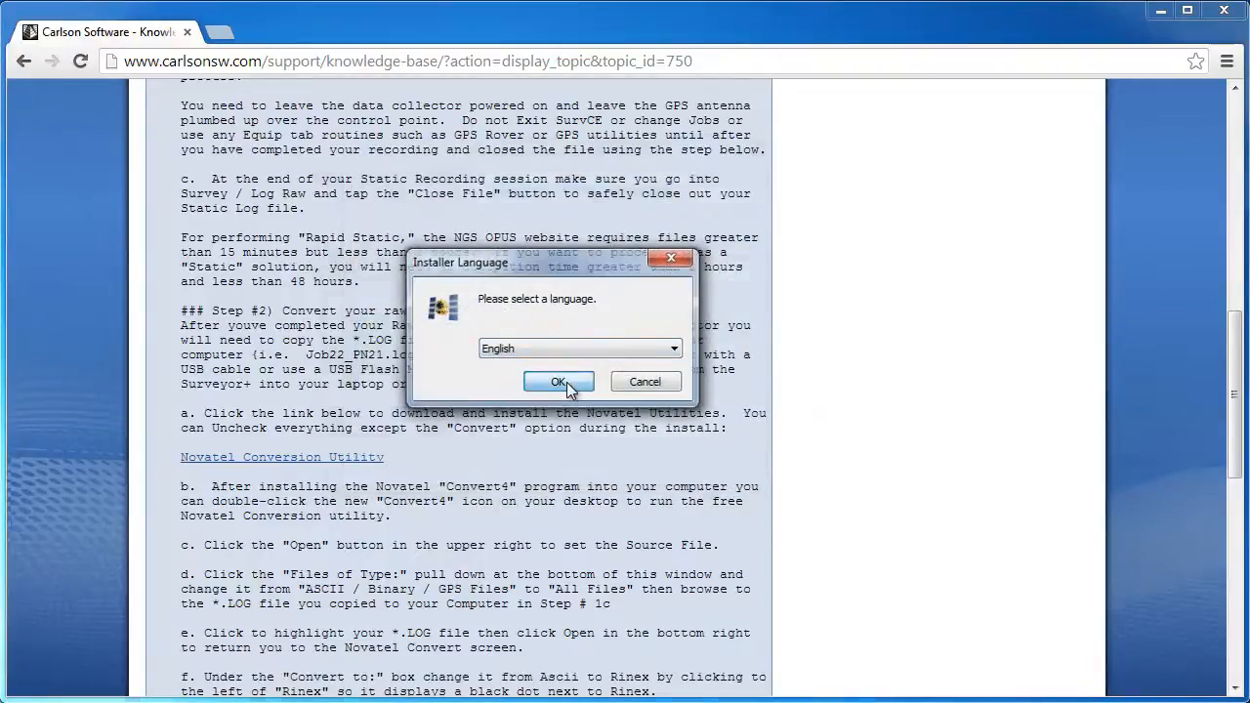
pyautogui.click(656, 494)
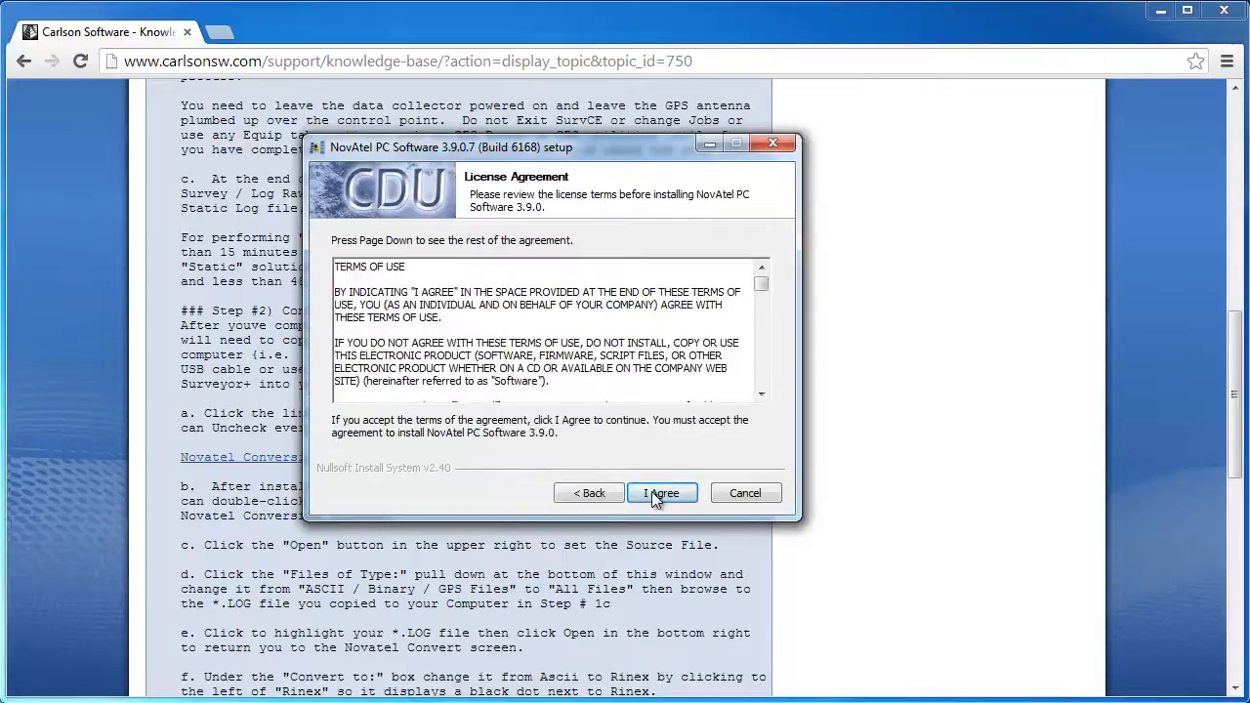
pyautogui.click(656, 496)
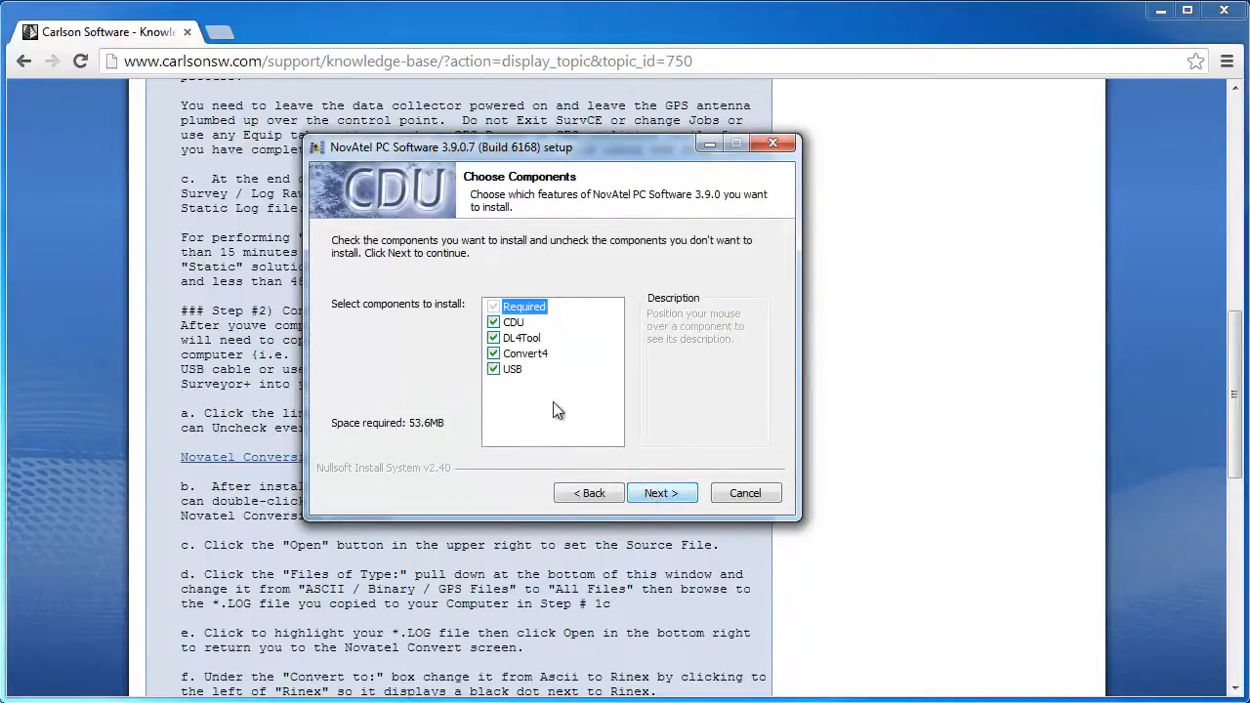
# Install only Convert4, excluding USB, DL4Tool and CDU, at the default location
pyautogui.moveTo(537, 147); pyautogui.dragTo(994, 172)
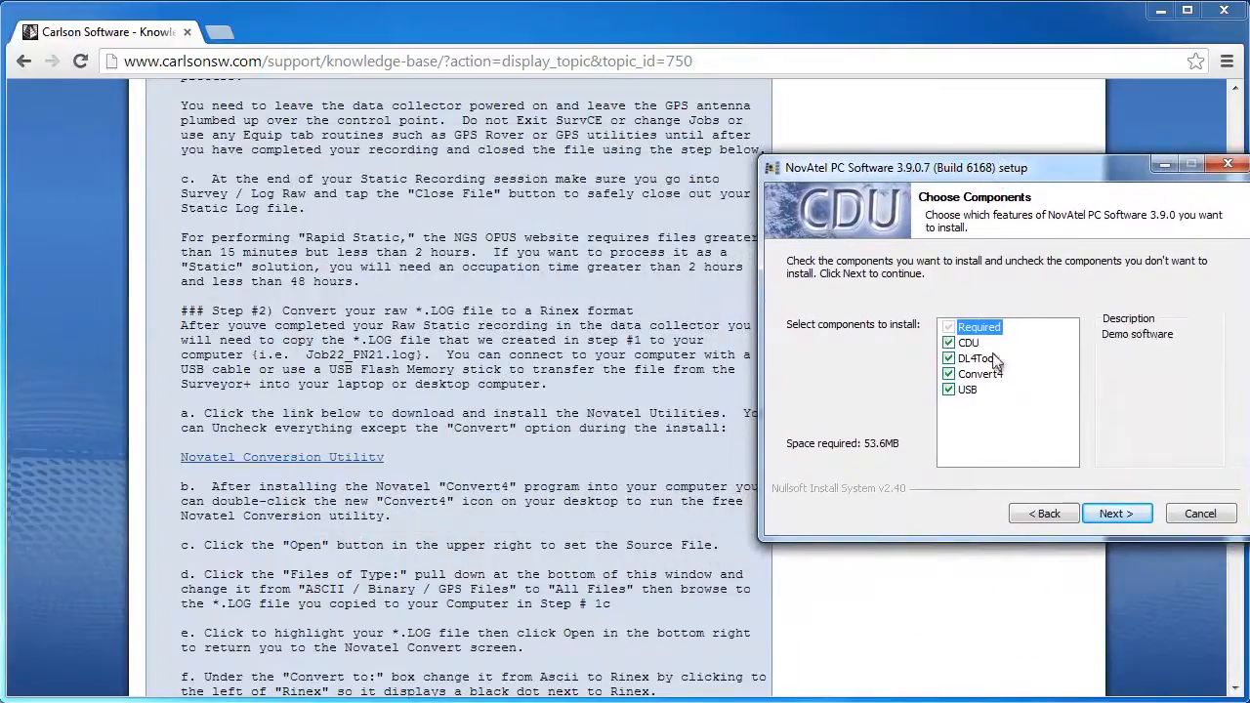
pyautogui.click(948, 391)
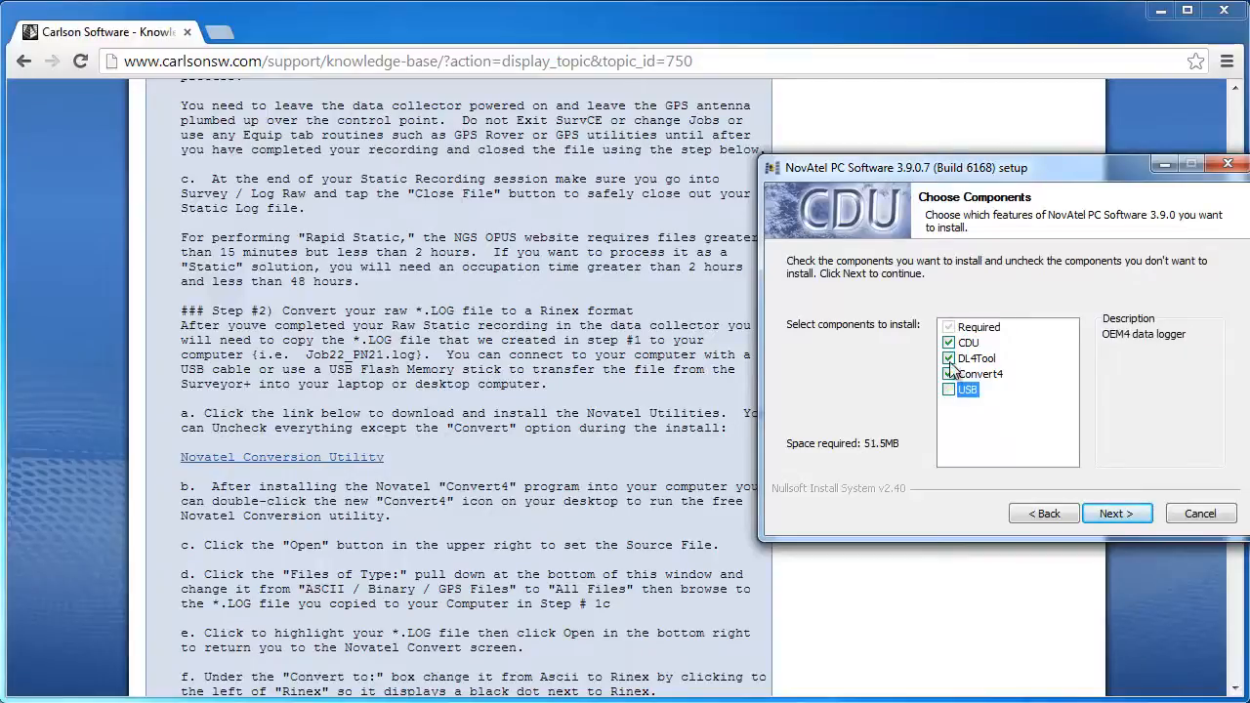
pyautogui.click(949, 359)
pyautogui.click(949, 343)
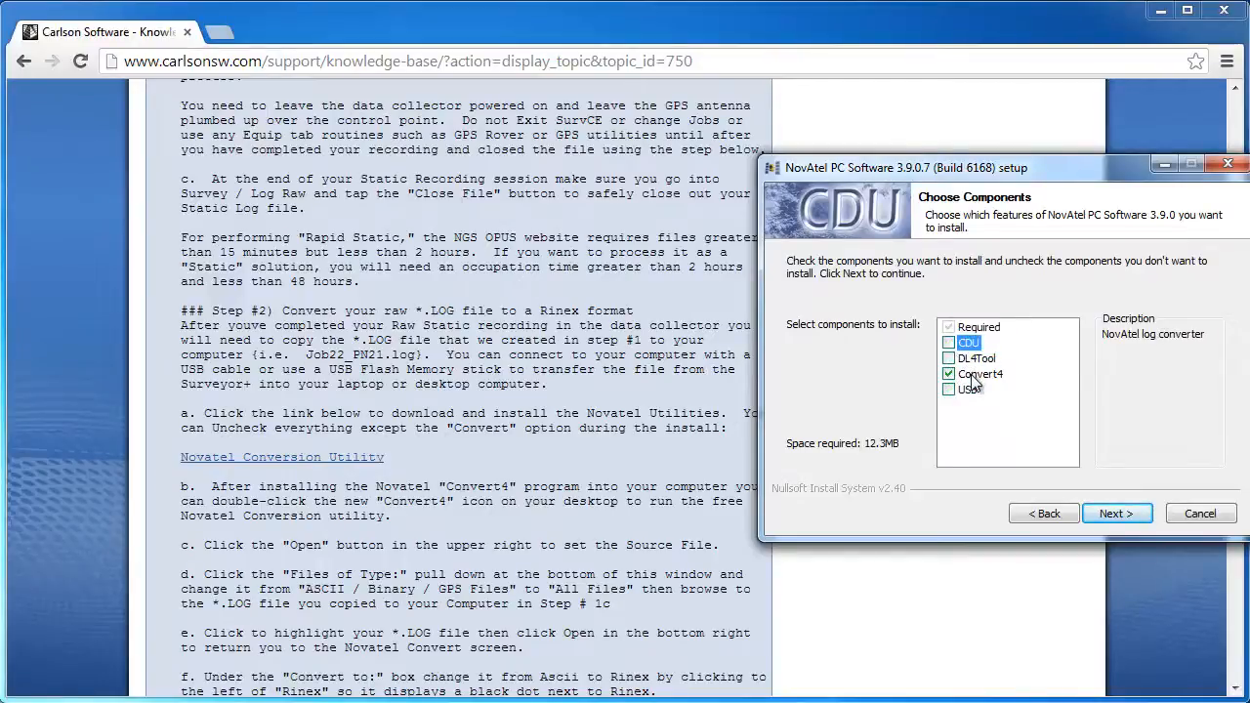
pyautogui.click(1113, 513)
pyautogui.click(1113, 514)
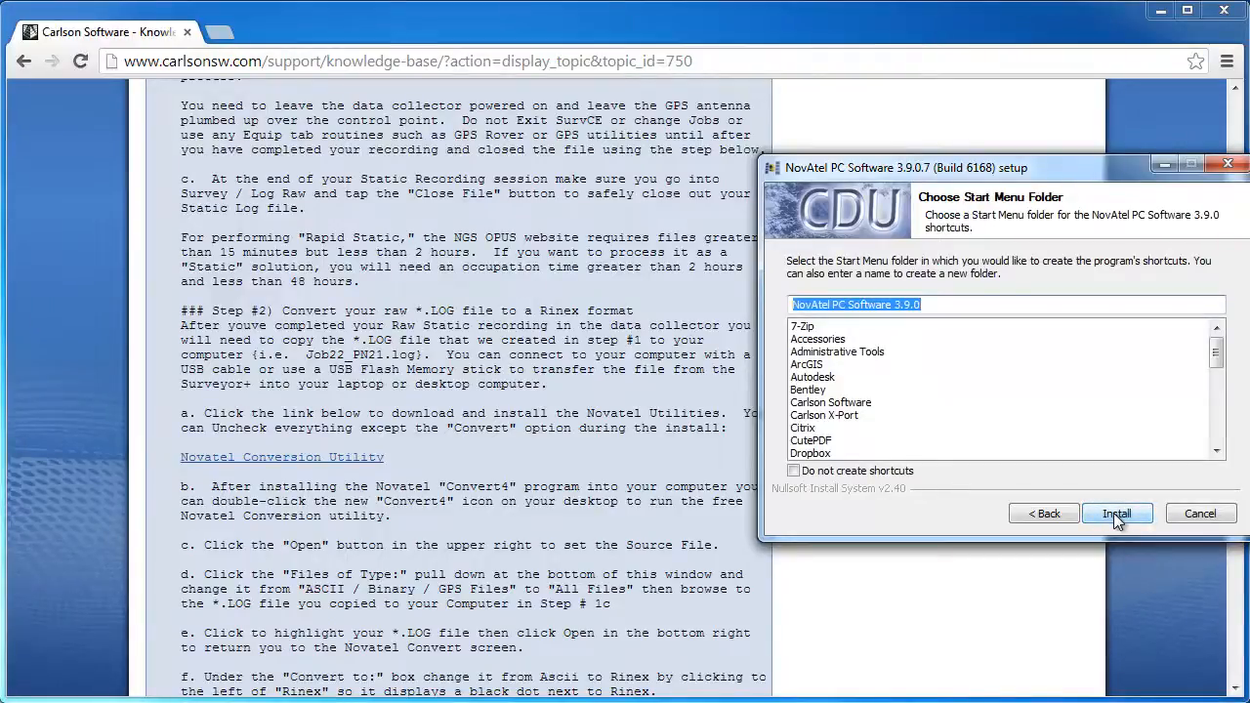
pyautogui.click(1112, 513)
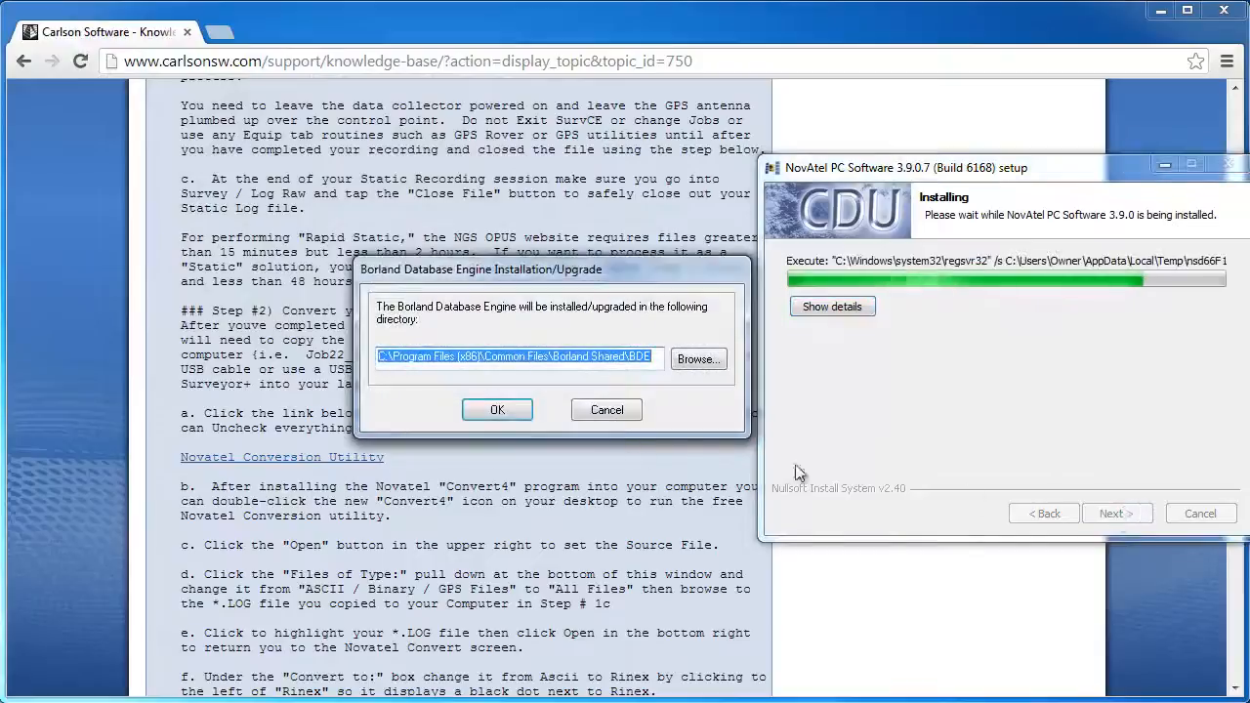
# Accept the Borland Database Engine location, finish setup, and put away the readme
pyautogui.click(496, 410)
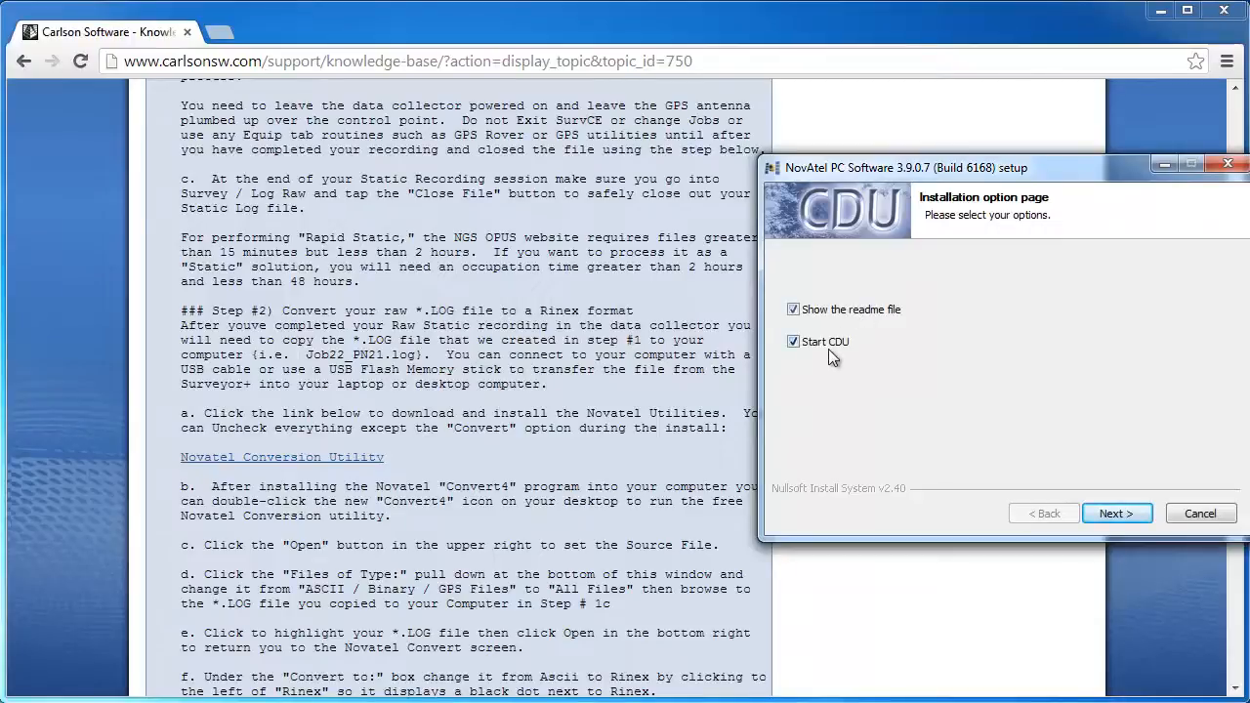
pyautogui.click(1115, 512)
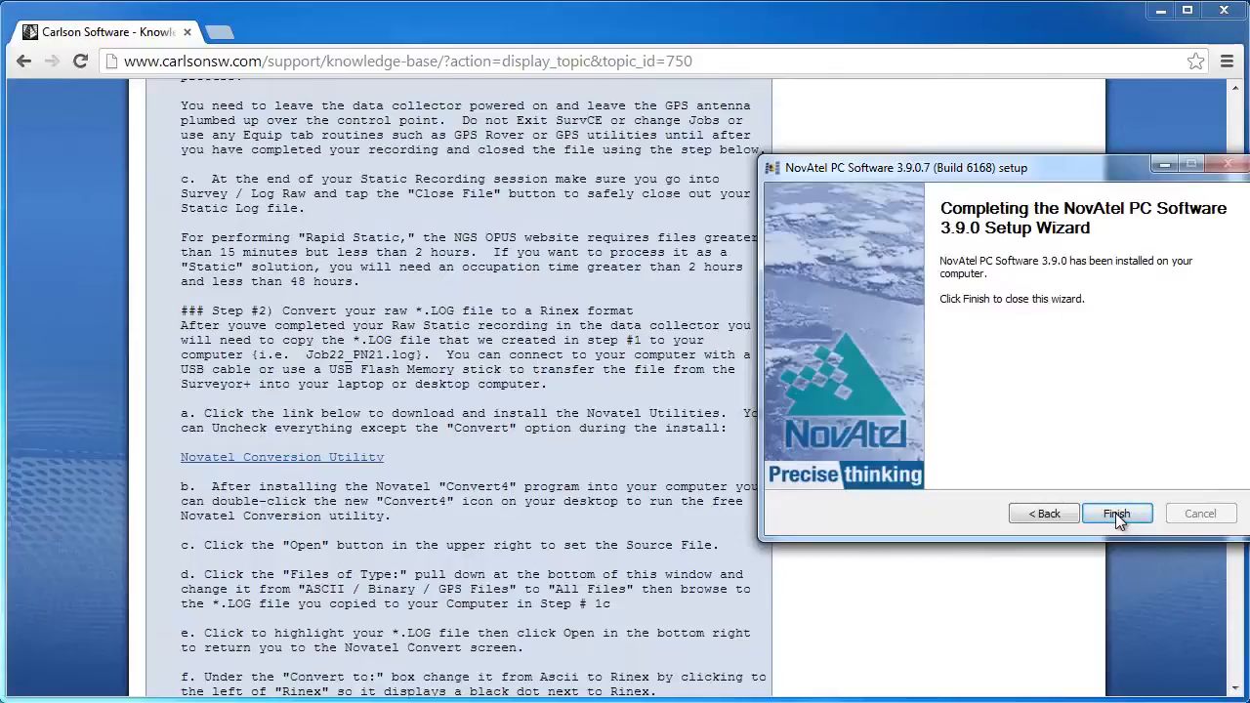
pyautogui.click(1115, 513)
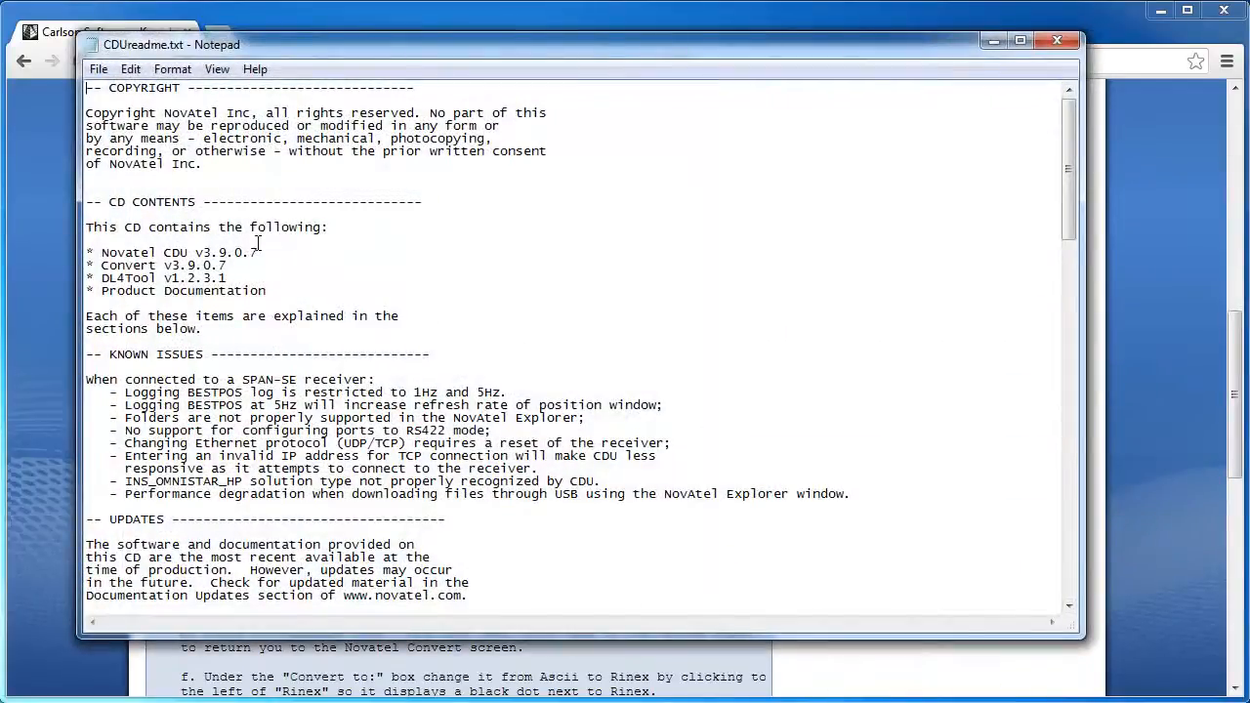
pyautogui.scroll(-1, 258, 240)
pyautogui.scroll(-8, 258, 240)
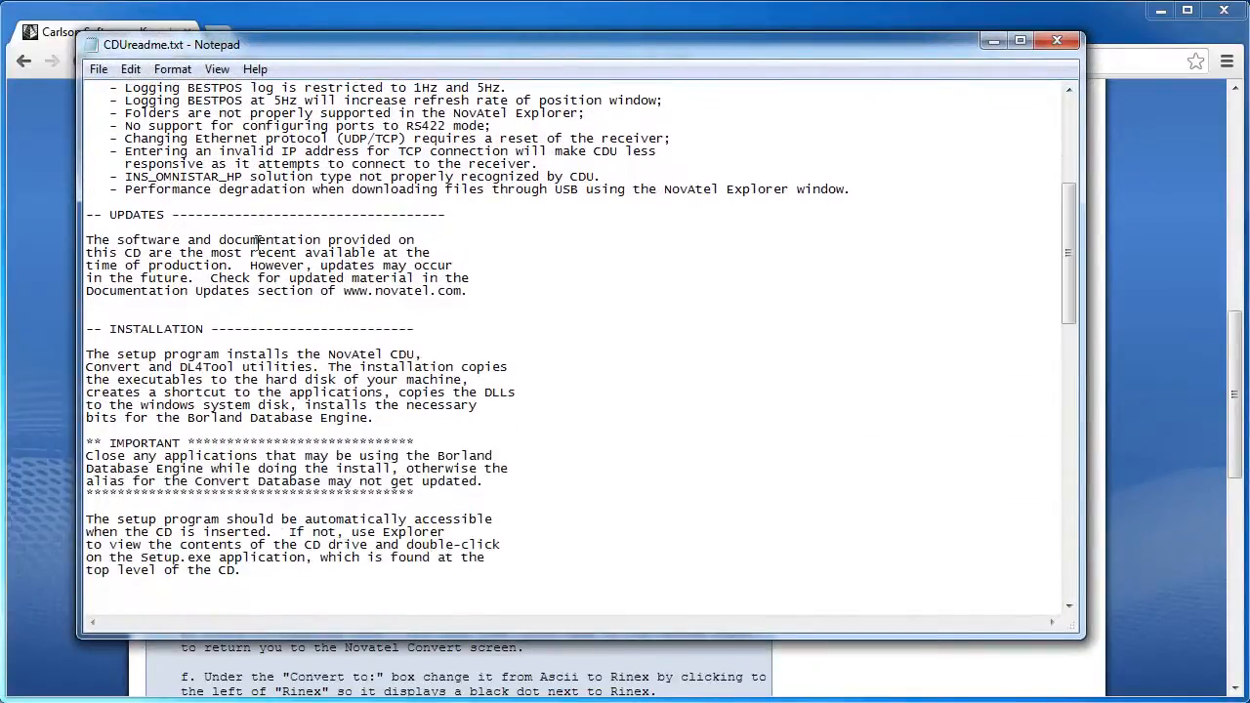
pyautogui.click(993, 41)
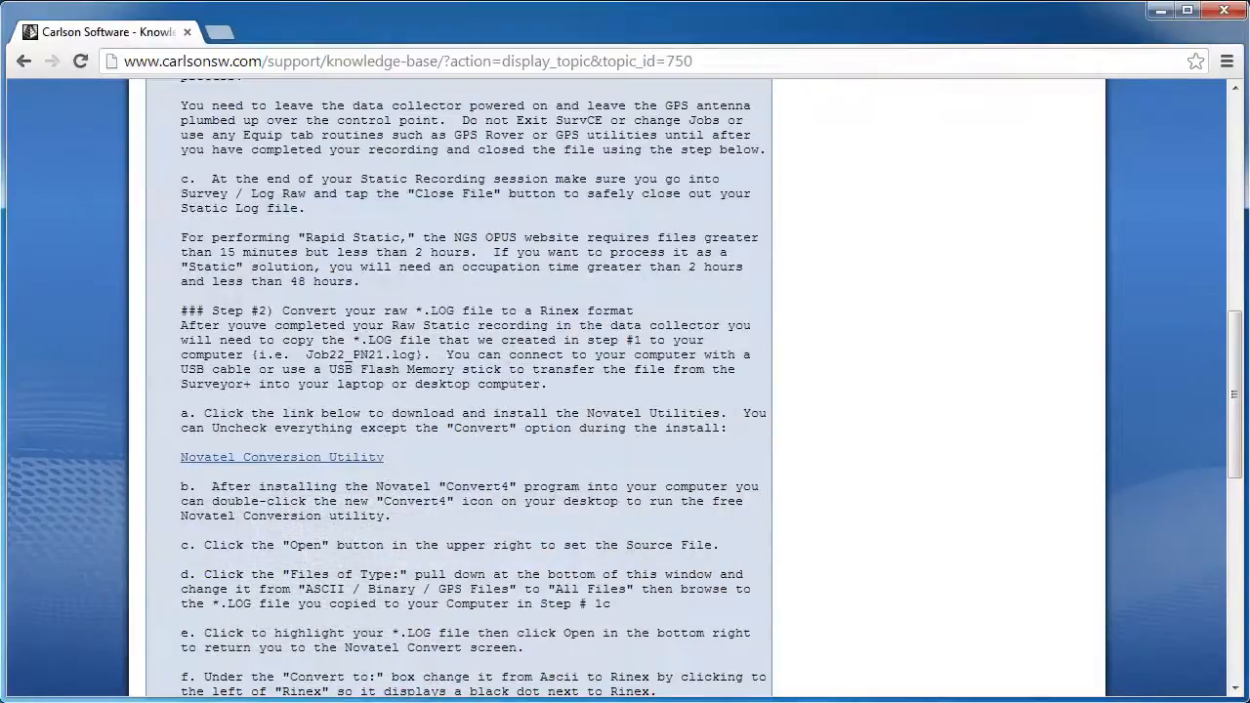
# Start NovAtel Convert and load P_Ville_1_.log from the Desktop using a *.log filter
pyautogui.press('super')
pyautogui.click(8, 645)
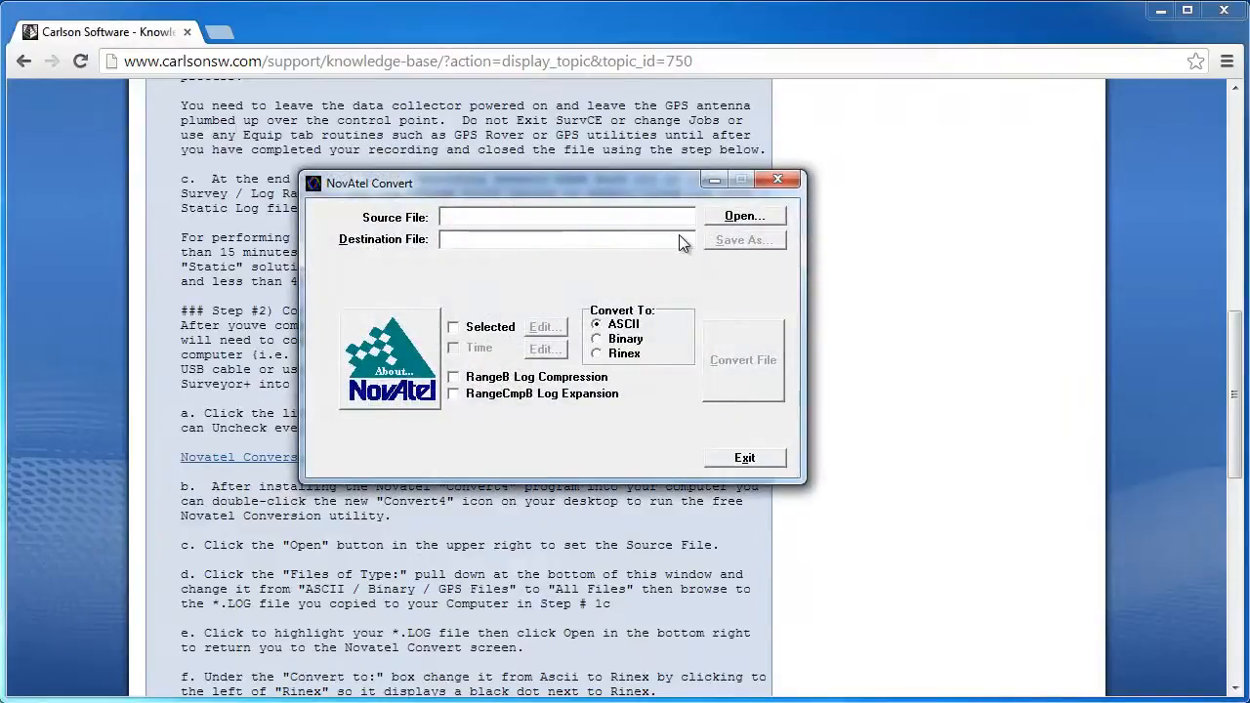
pyautogui.click(757, 217)
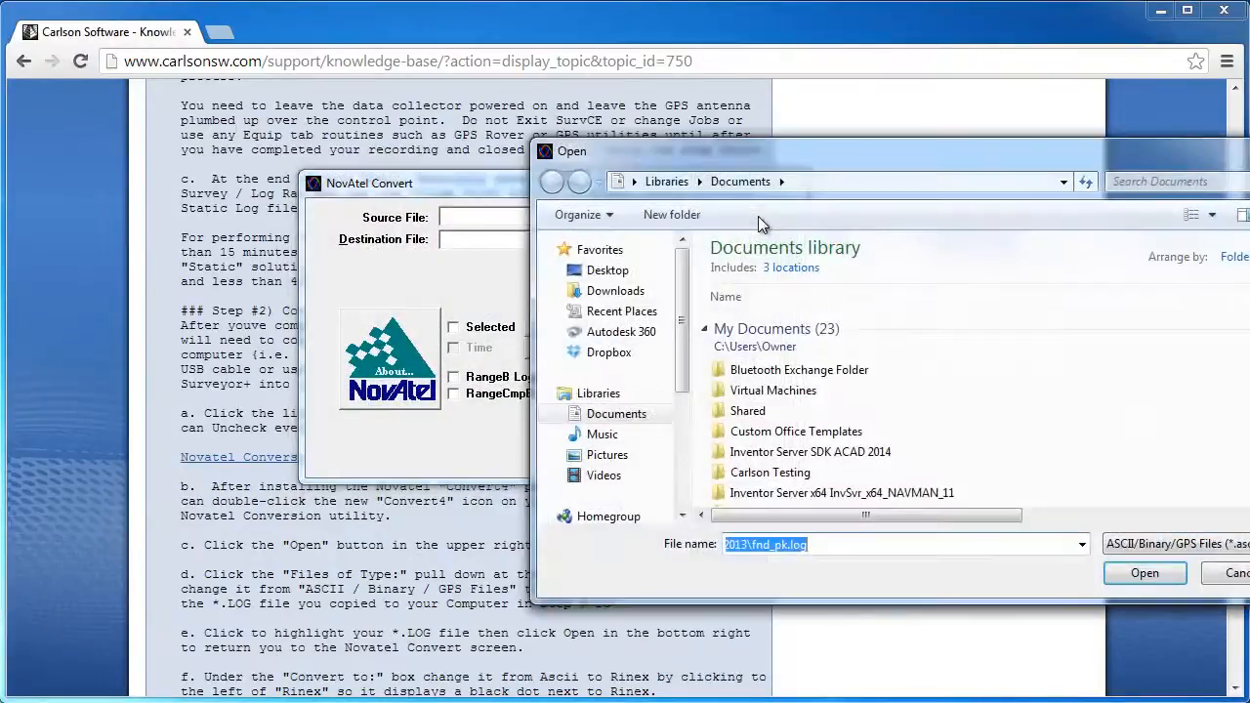
pyautogui.click(632, 273)
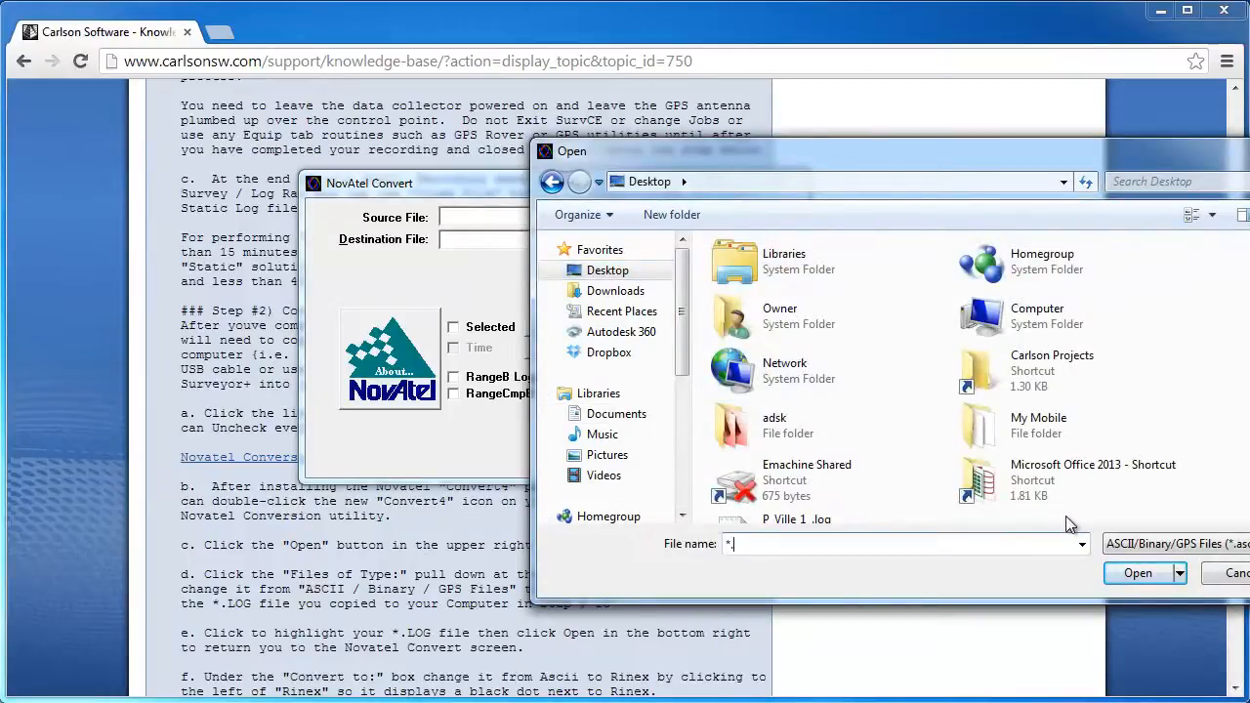
pyautogui.write('log')
pyautogui.press('Return')
pyautogui.click(820, 523)
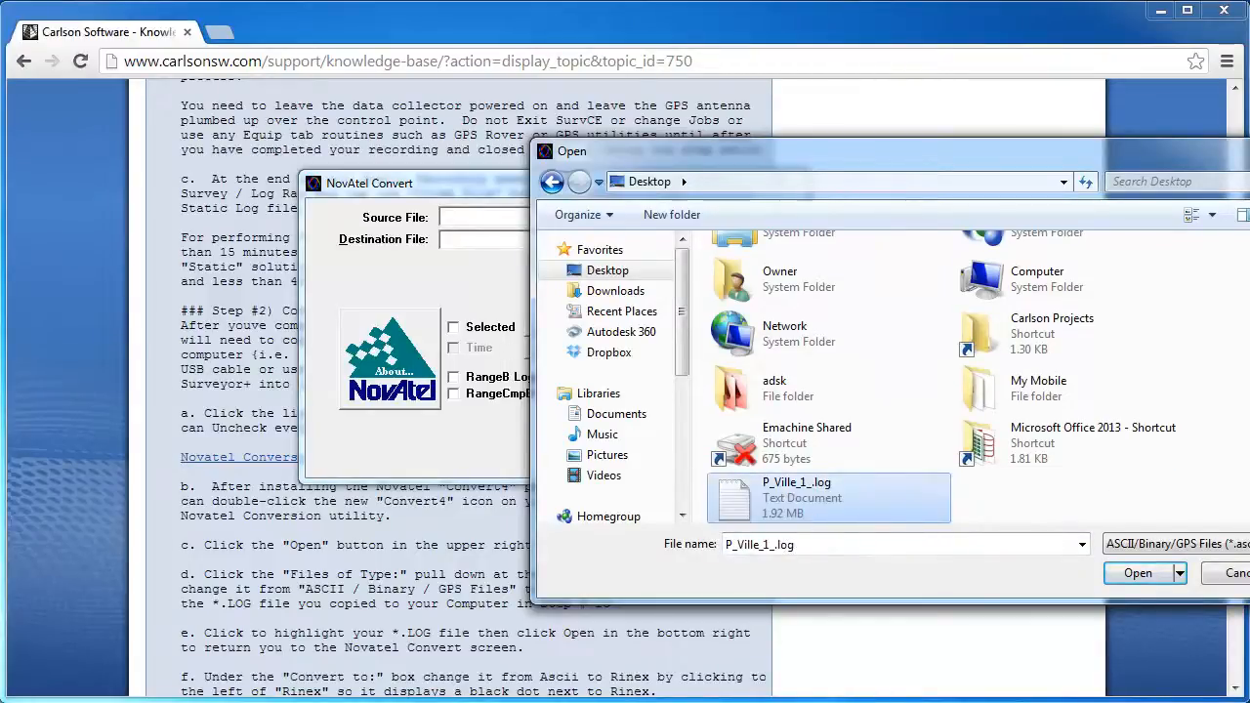
pyautogui.click(1128, 575)
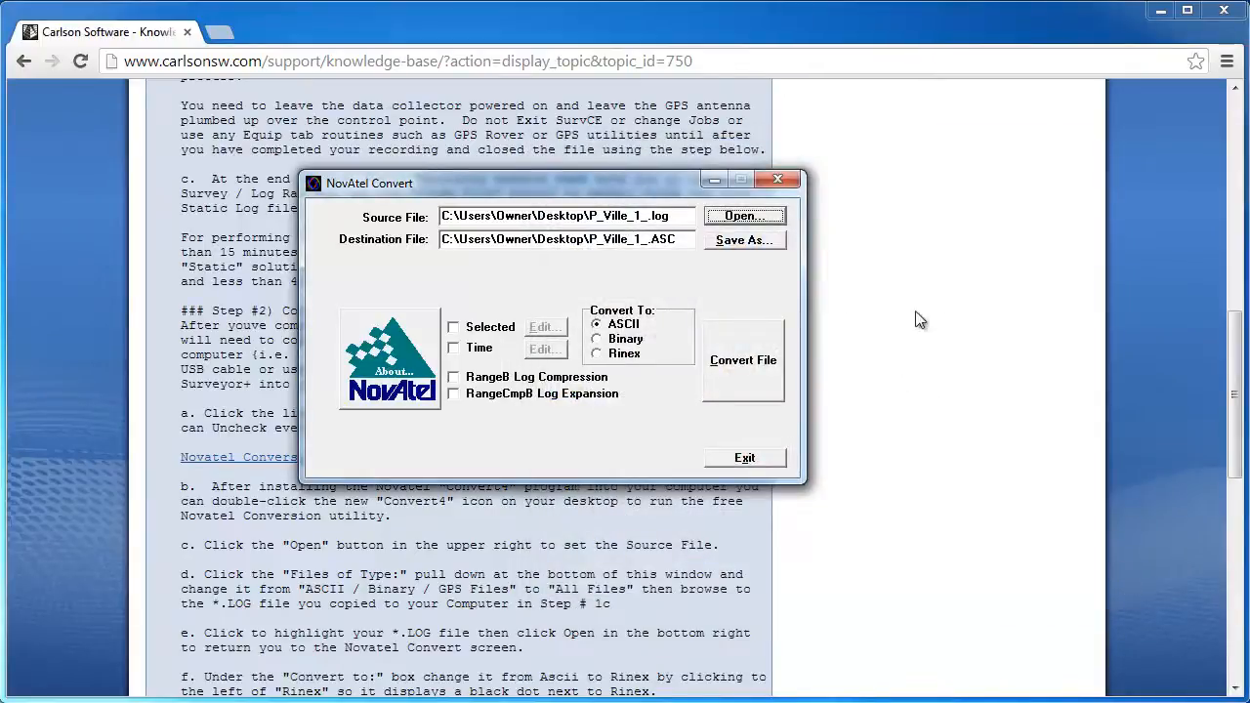
# Convert the log to Rinex (3003 logs read, 2971 written) and exit NovAtel Convert
pyautogui.click(595, 353)
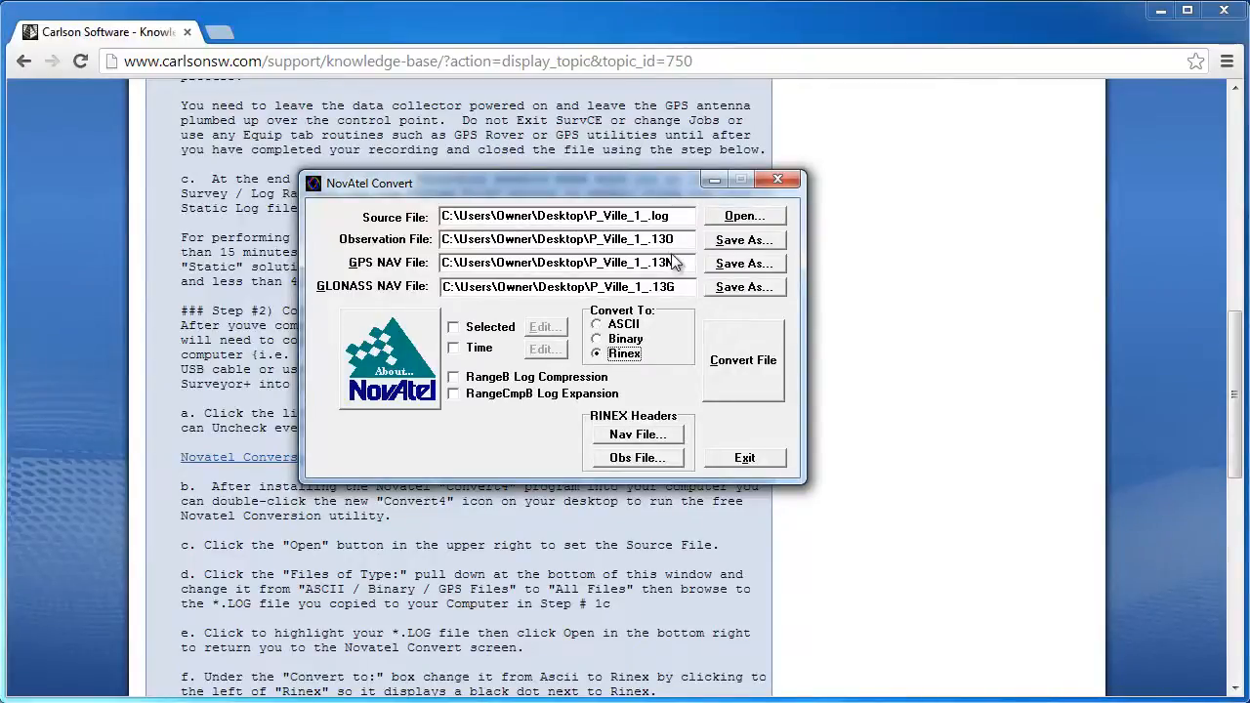
pyautogui.click(744, 371)
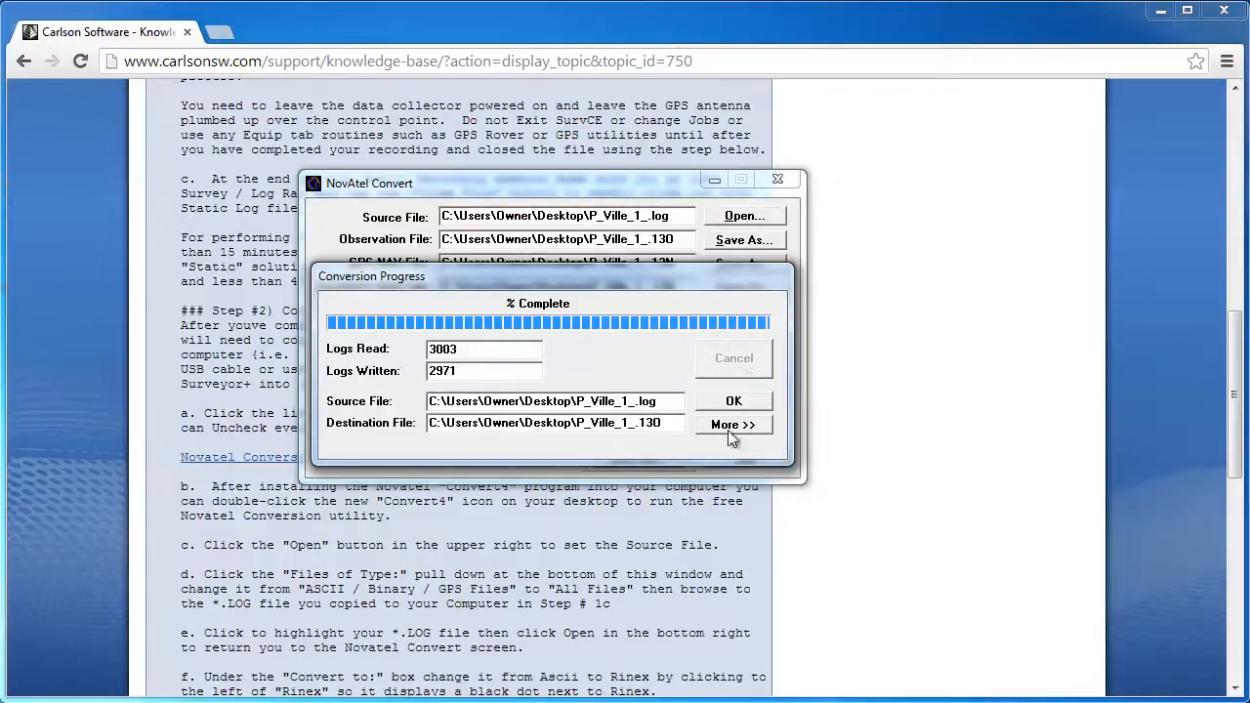
pyautogui.click(724, 402)
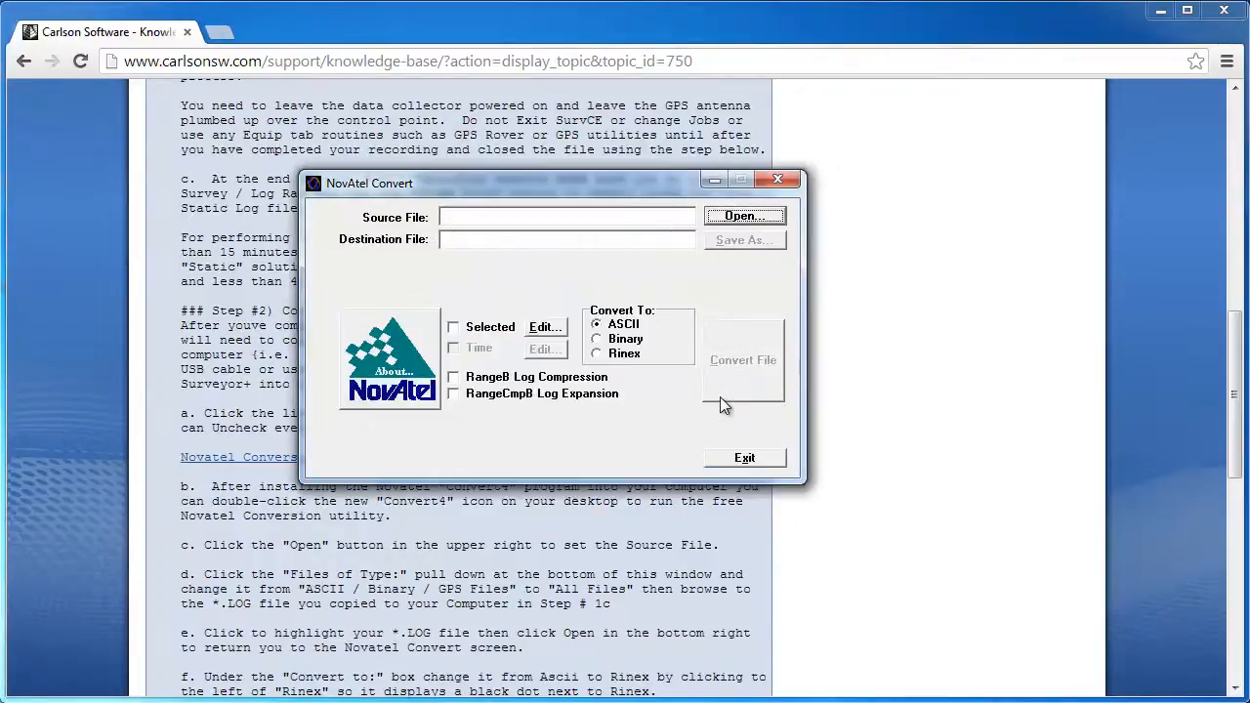
pyautogui.click(745, 459)
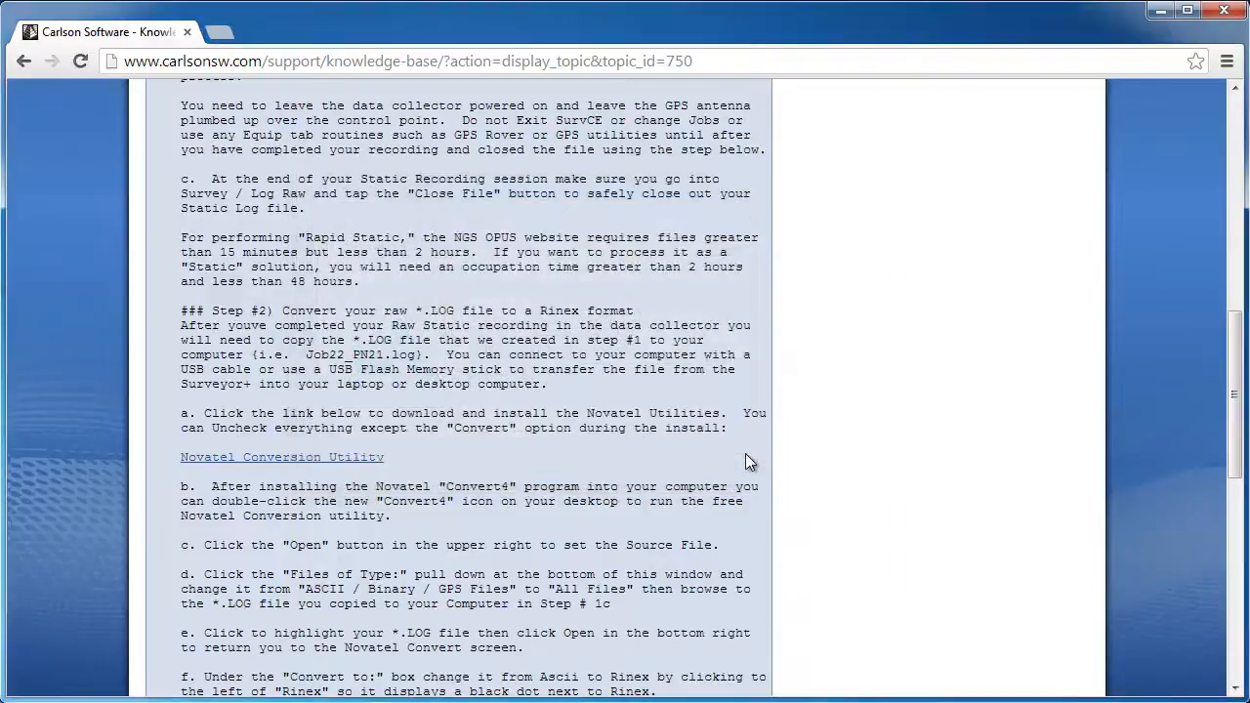
# Group the .13O, .13N and .13G files beside P_Ville_1_.log on the desktop
pyautogui.click(1156, 12)
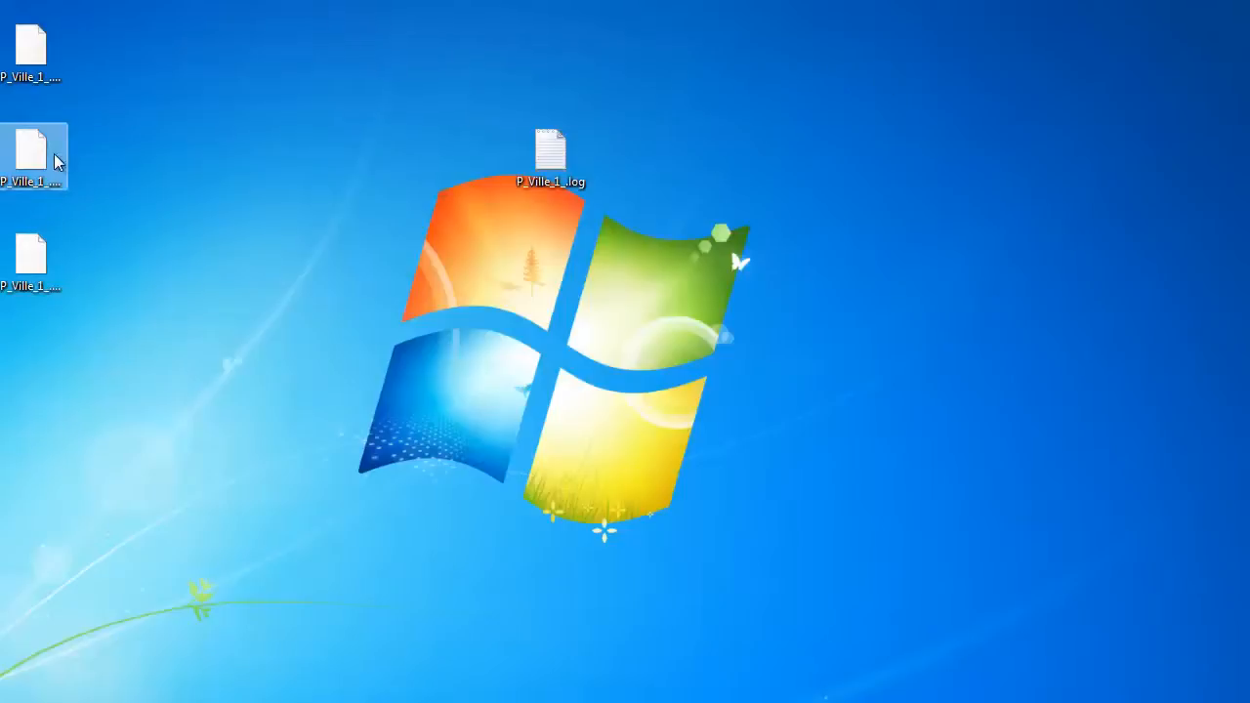
pyautogui.click(20, 65)
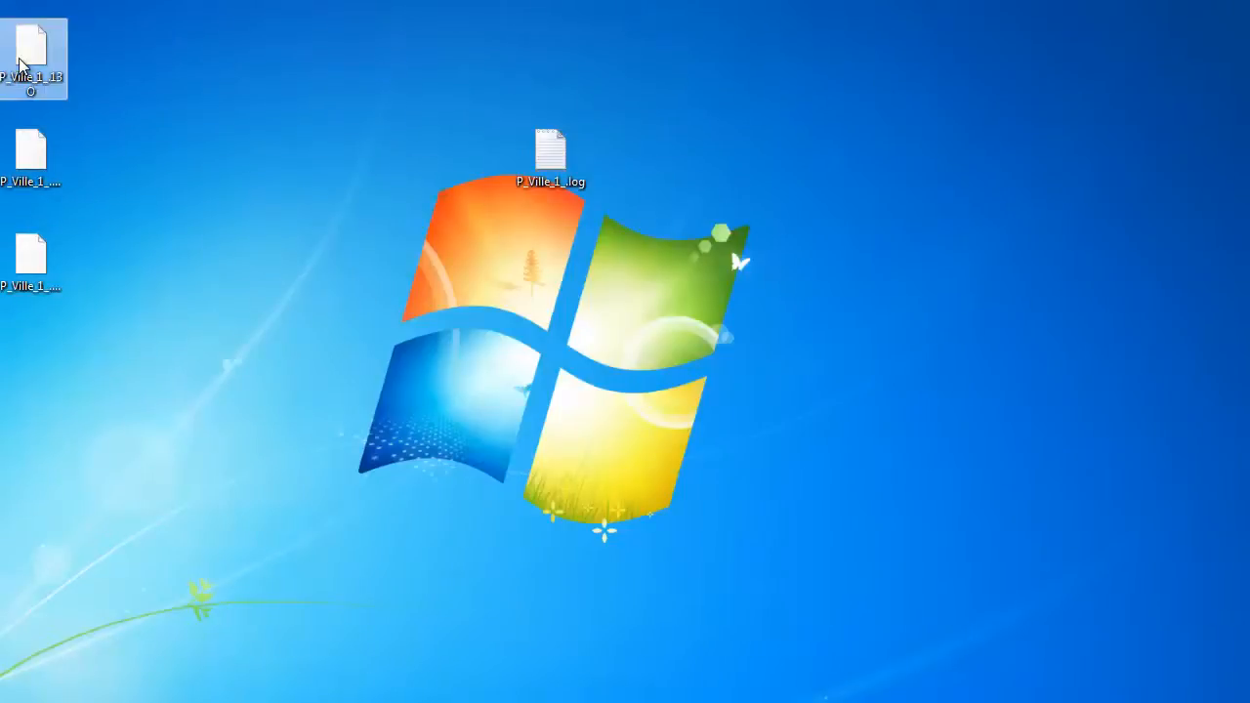
pyautogui.moveTo(20, 65); pyautogui.dragTo(625, 173)
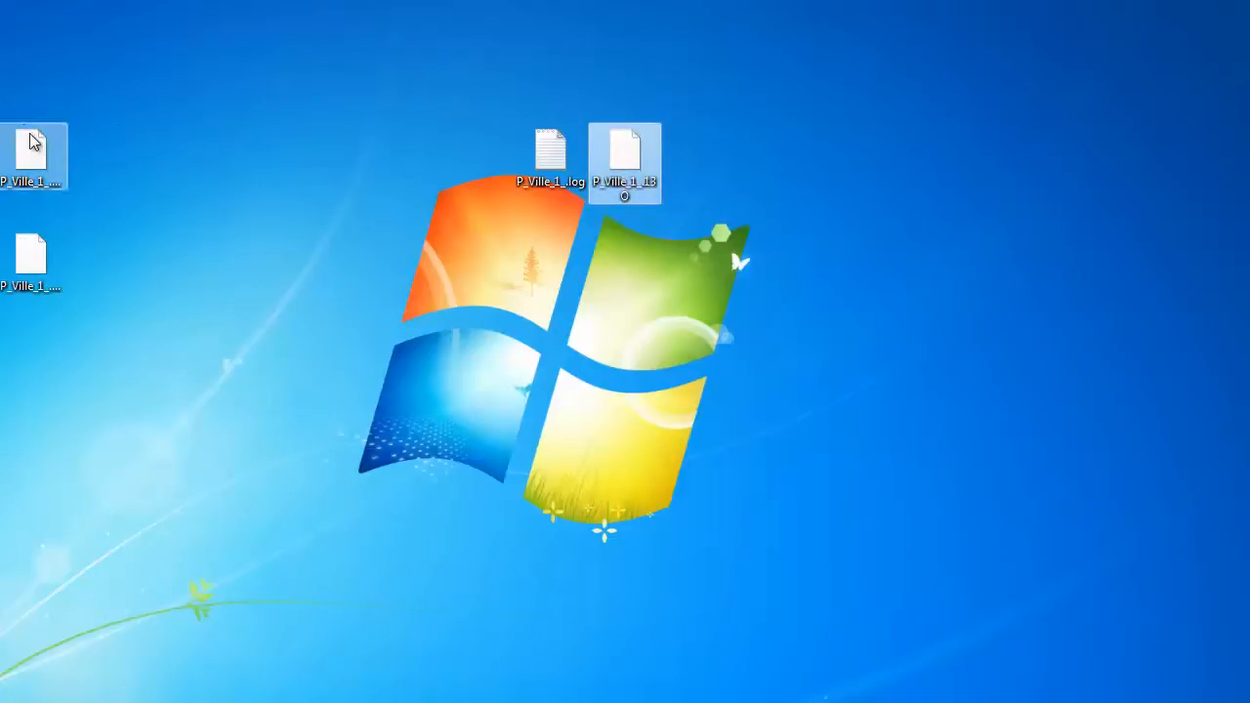
pyautogui.moveTo(32, 141); pyautogui.dragTo(691, 139)
pyautogui.moveTo(48, 256); pyautogui.dragTo(767, 161)
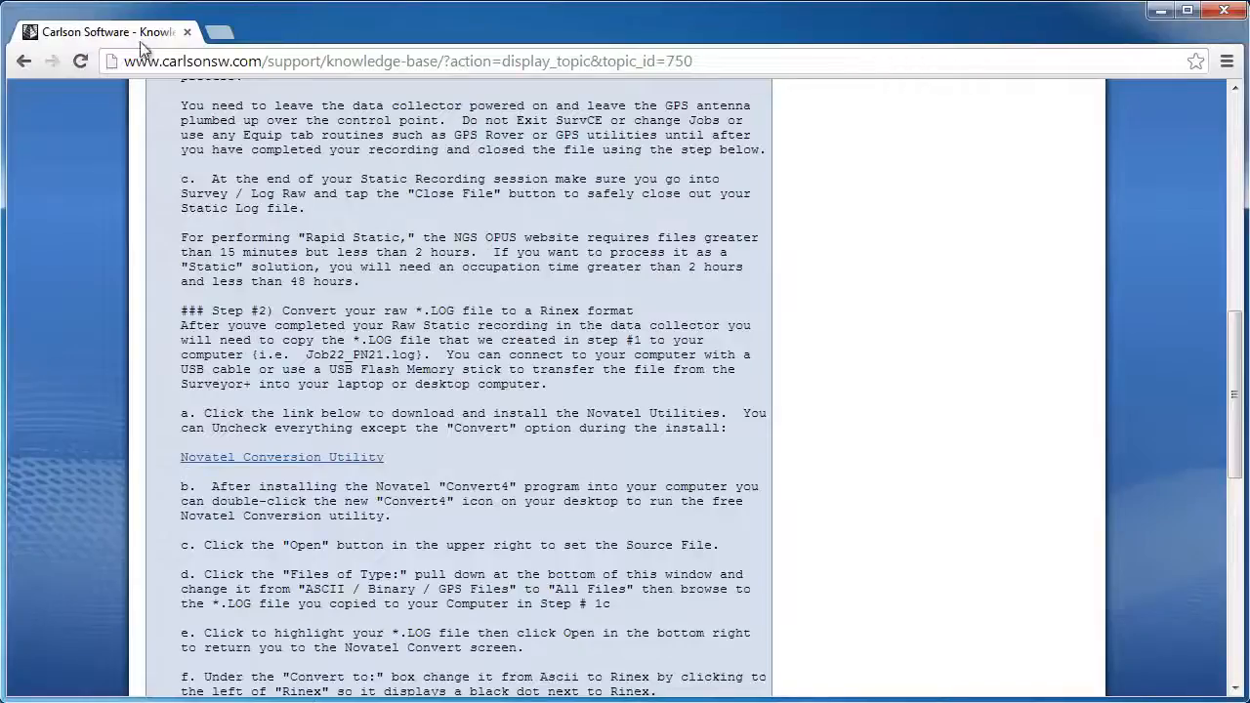
# Search Google for 'ngs opus' and open the OPUS data upload page
pyautogui.click(198, 61)
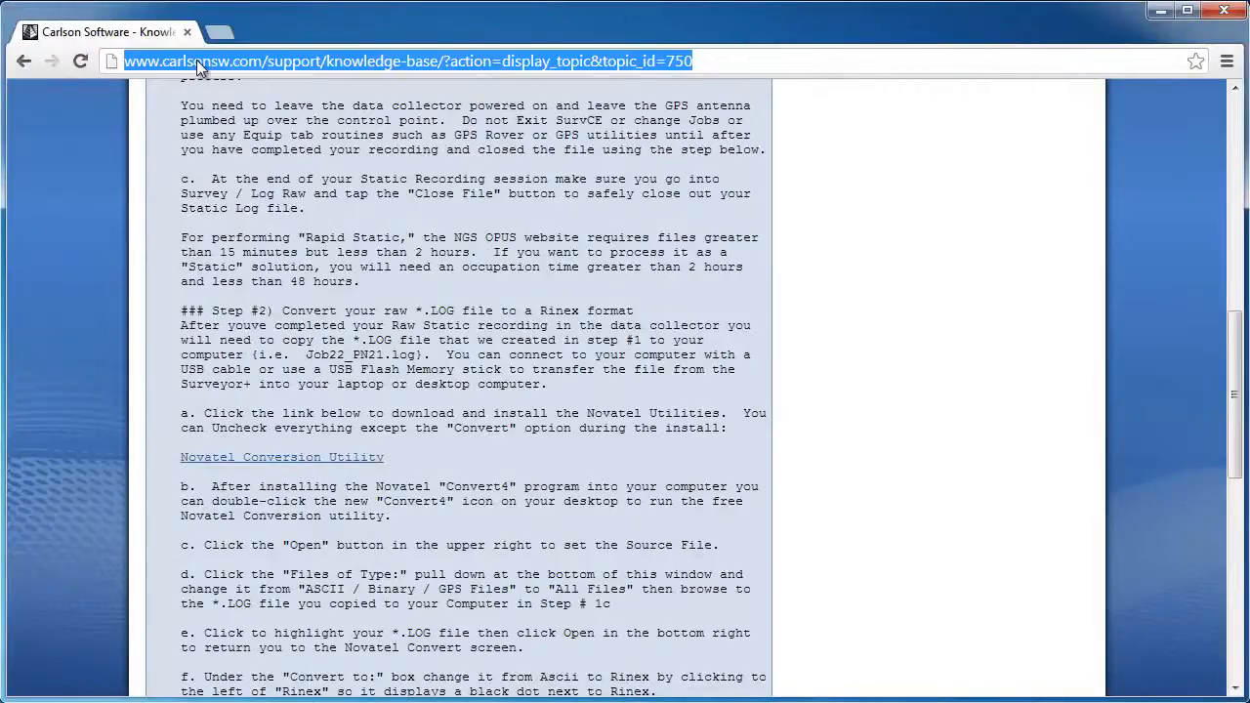
pyautogui.write('google.com')
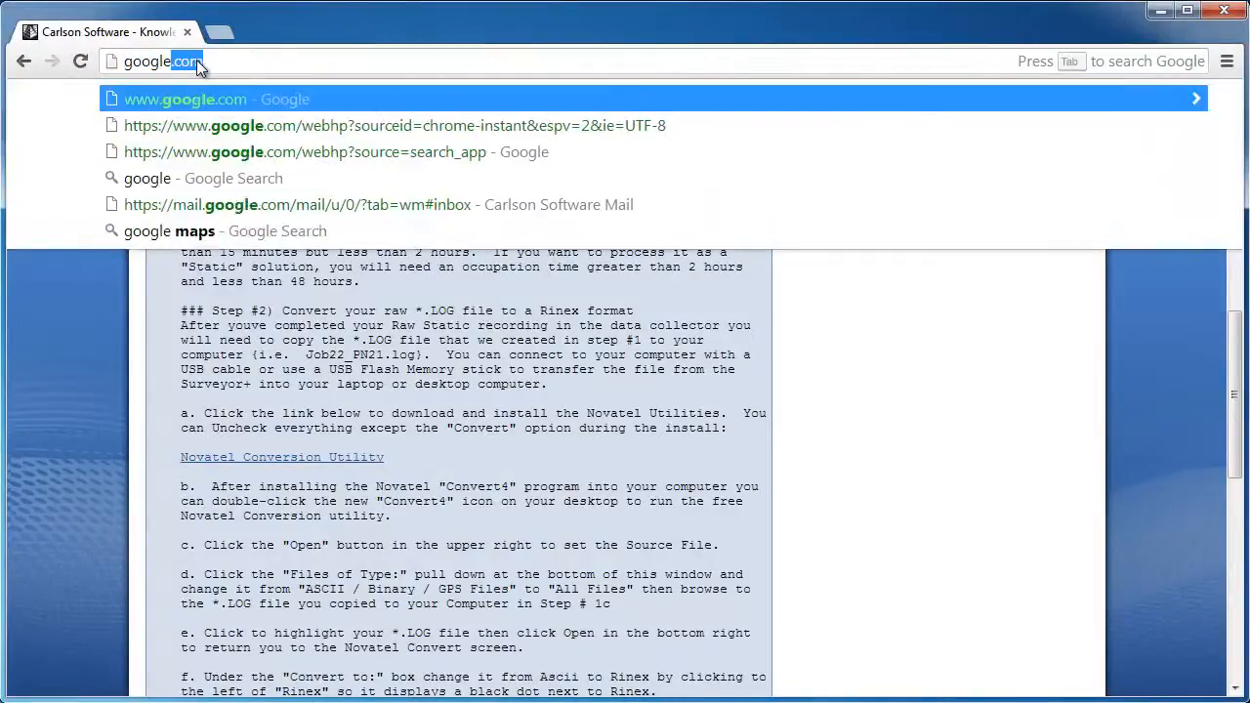
pyautogui.press('Return')
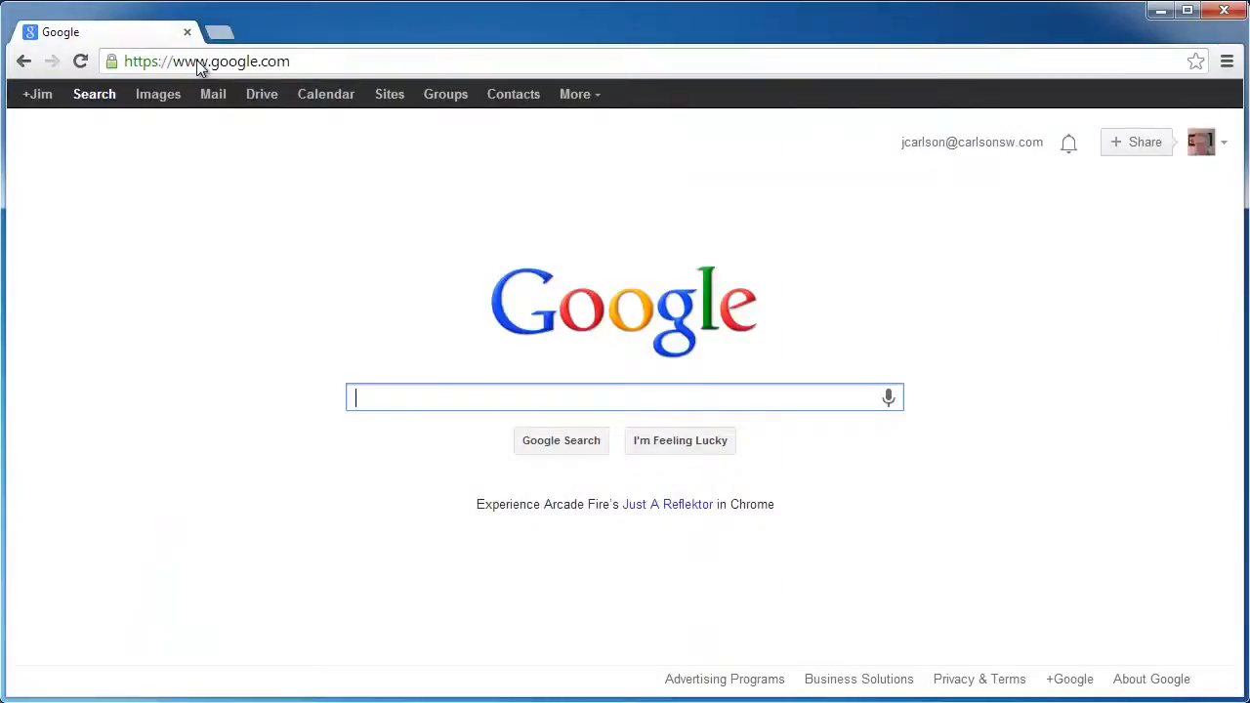
pyautogui.write('ngs o')
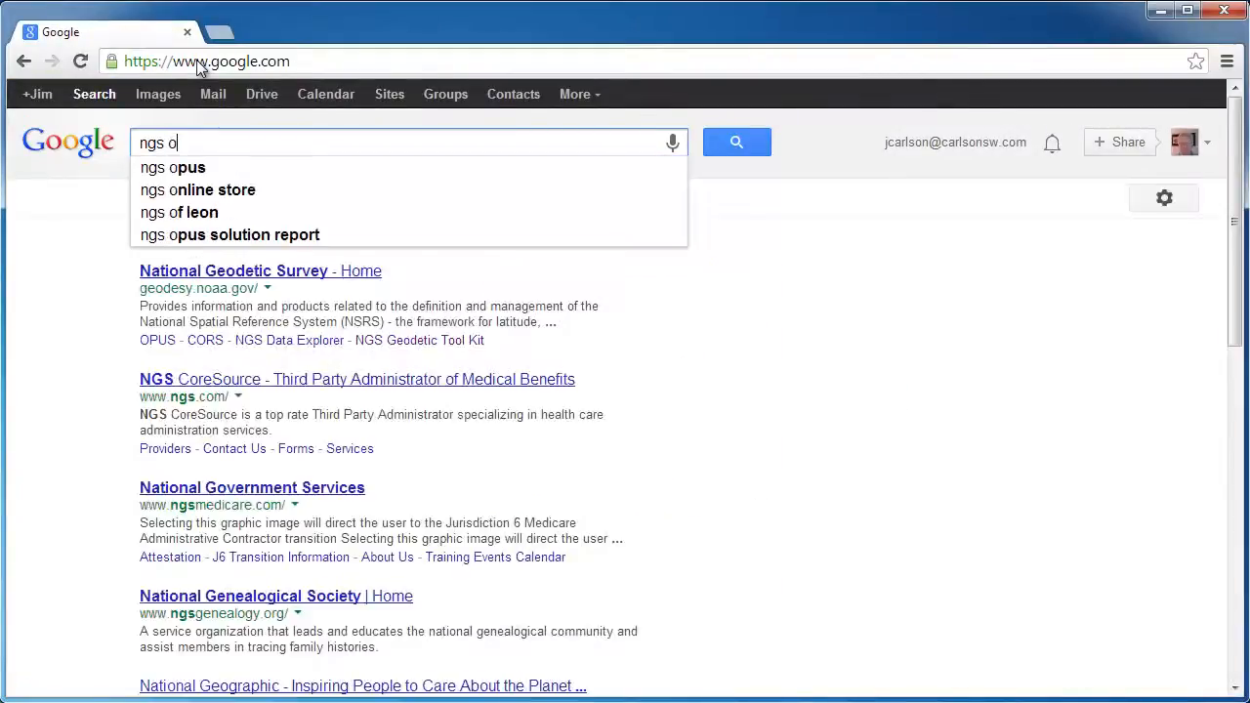
pyautogui.write('pus')
pyautogui.press('Return')
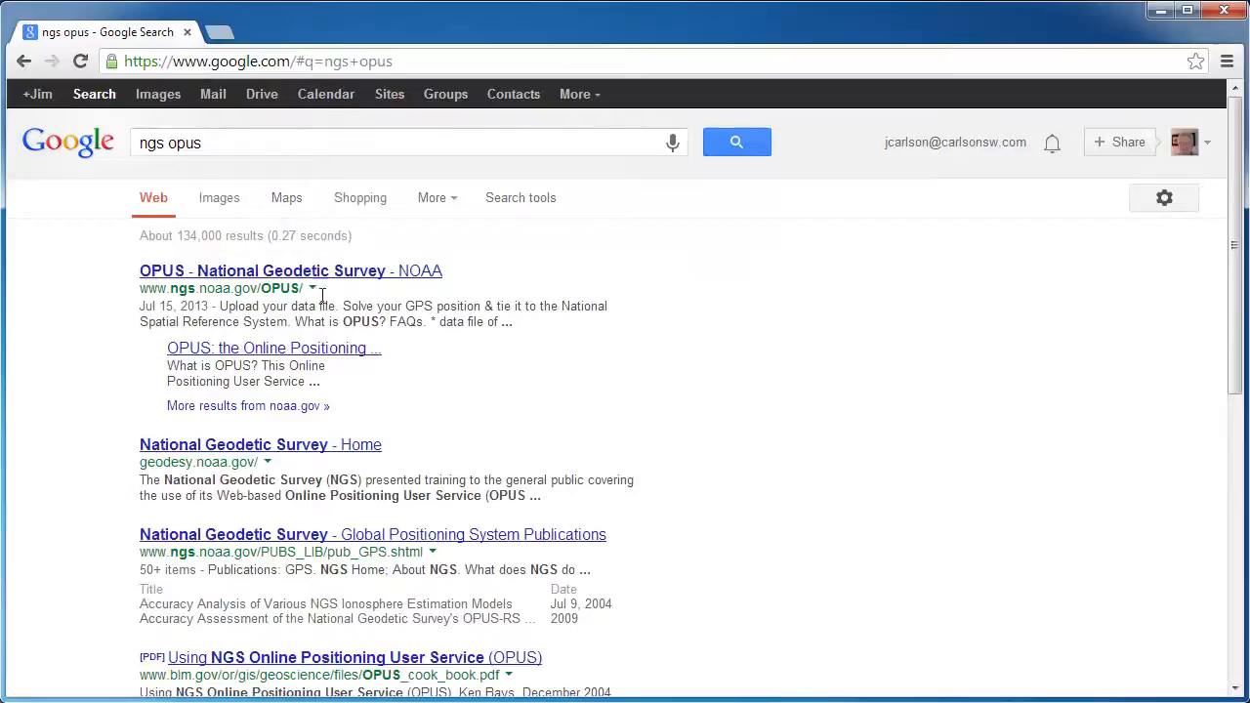
pyautogui.click(307, 354)
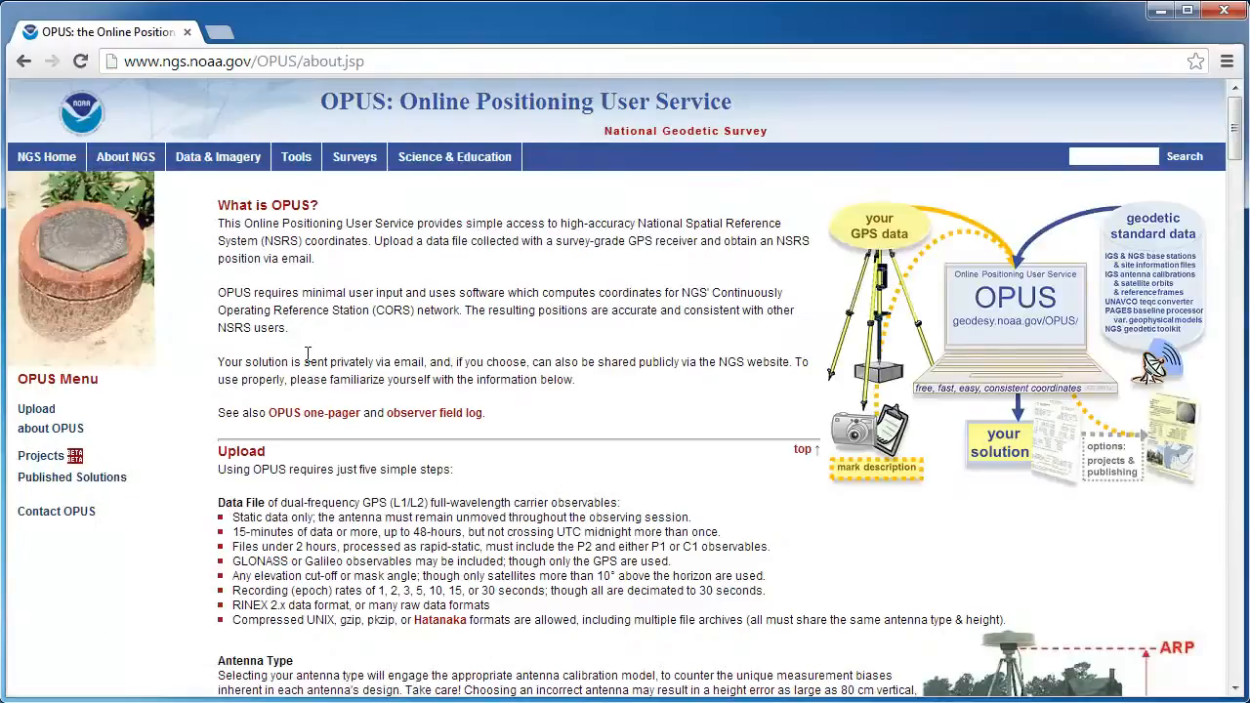
pyautogui.click(43, 410)
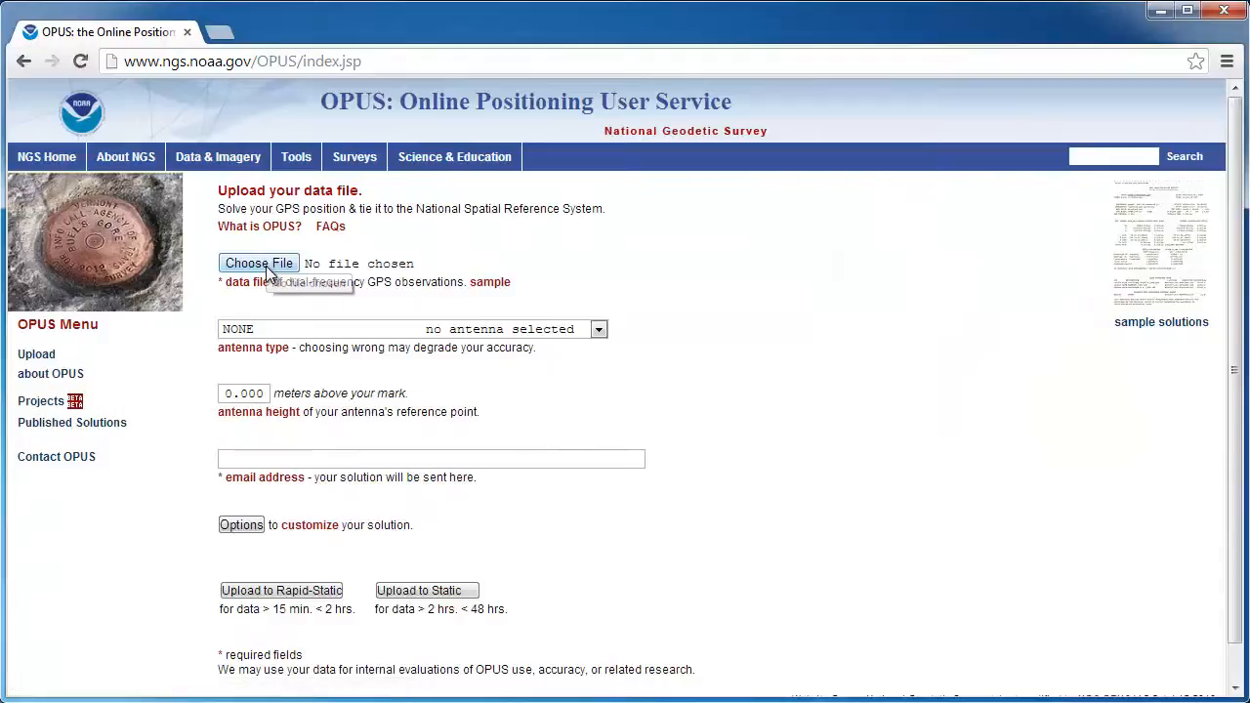
# Filter the Desktop to *.13o files and attach P_Ville_1_.13O as the OPUS data file
pyautogui.click(269, 271)
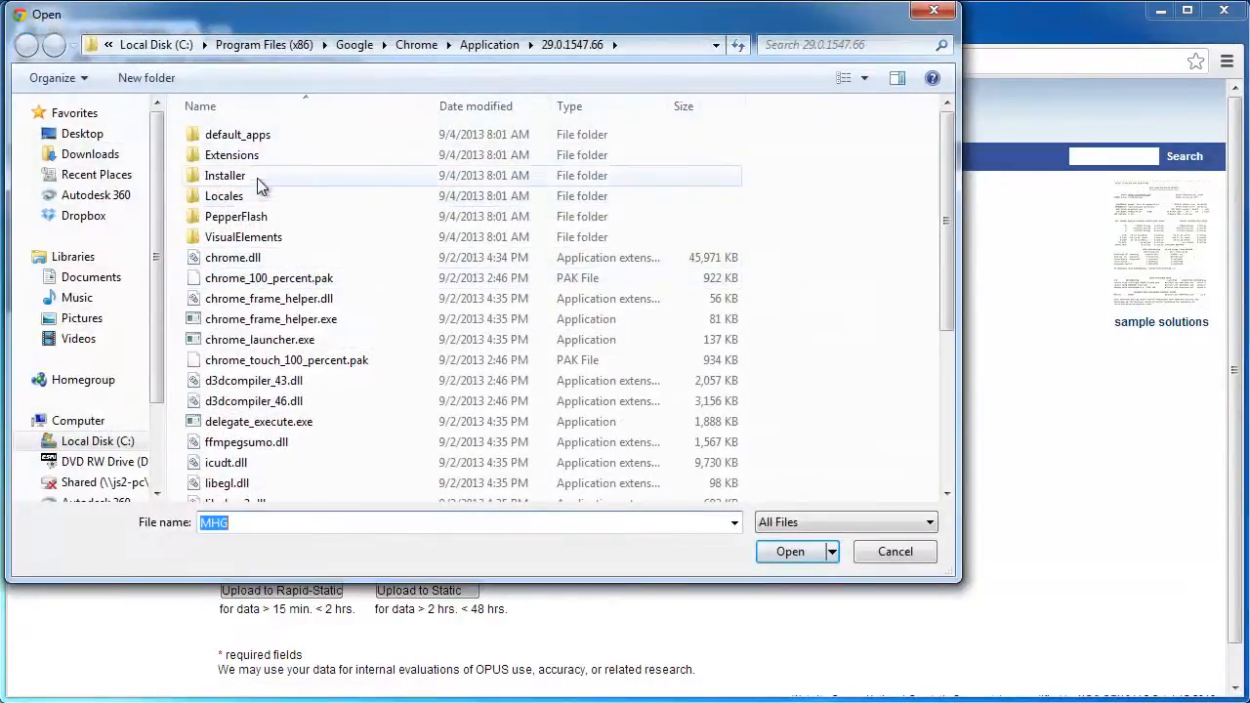
pyautogui.click(77, 136)
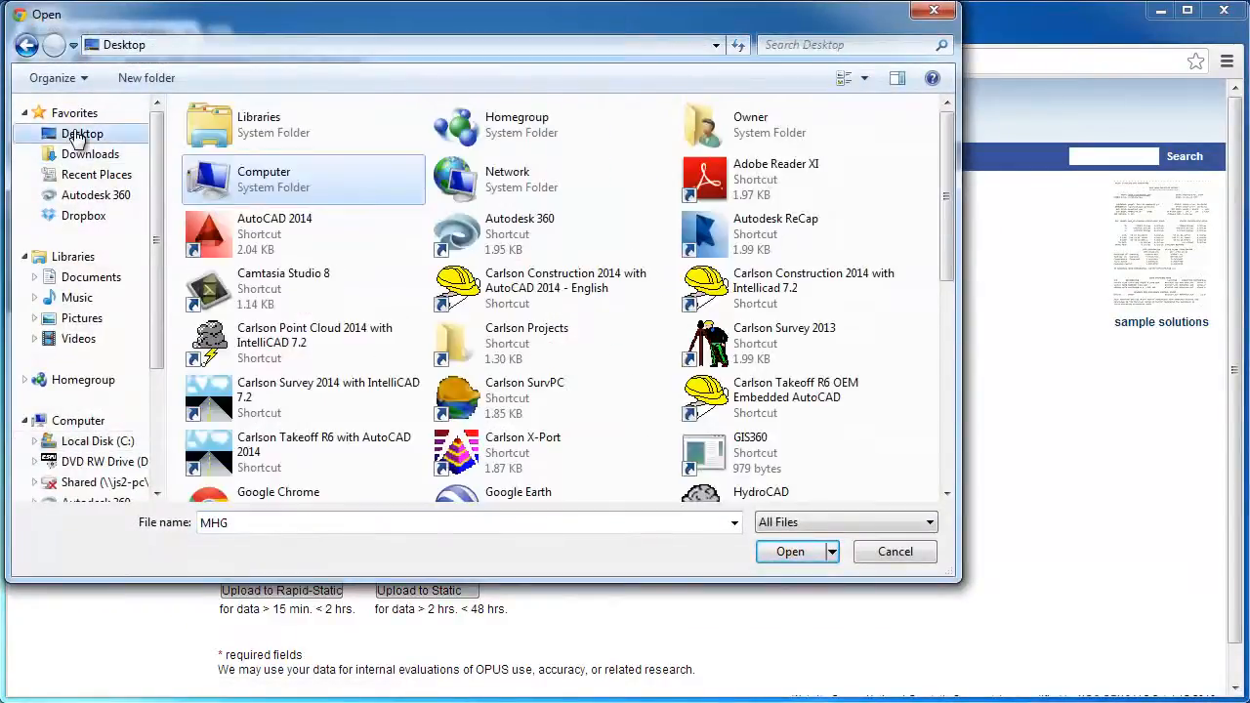
pyautogui.moveTo(318, 524); pyautogui.dragTo(91, 528)
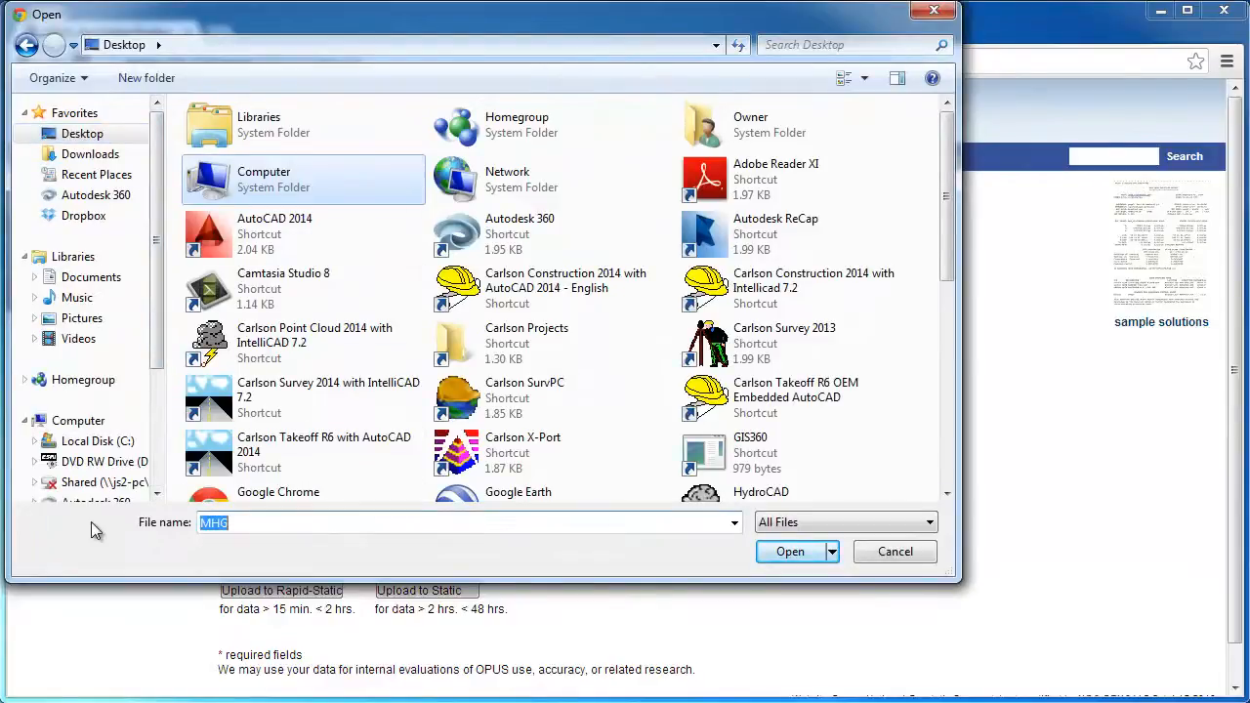
pyautogui.write('*.')
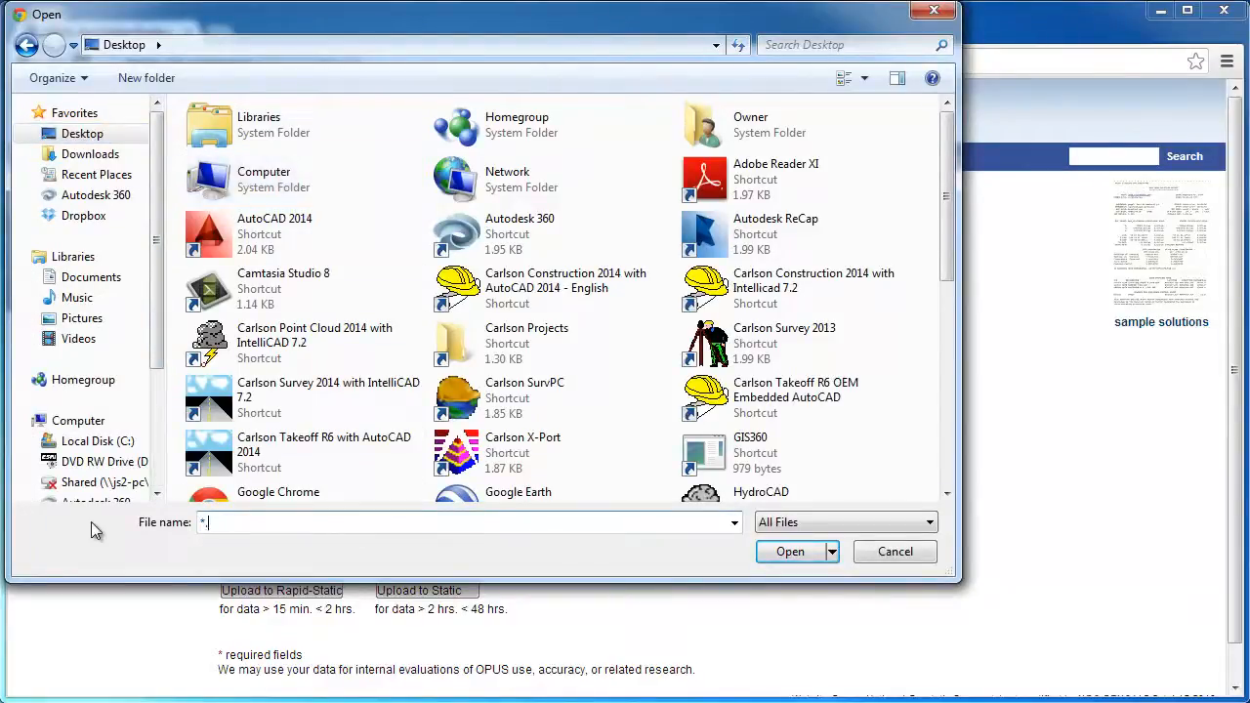
pyautogui.write('13o')
pyautogui.press('Return')
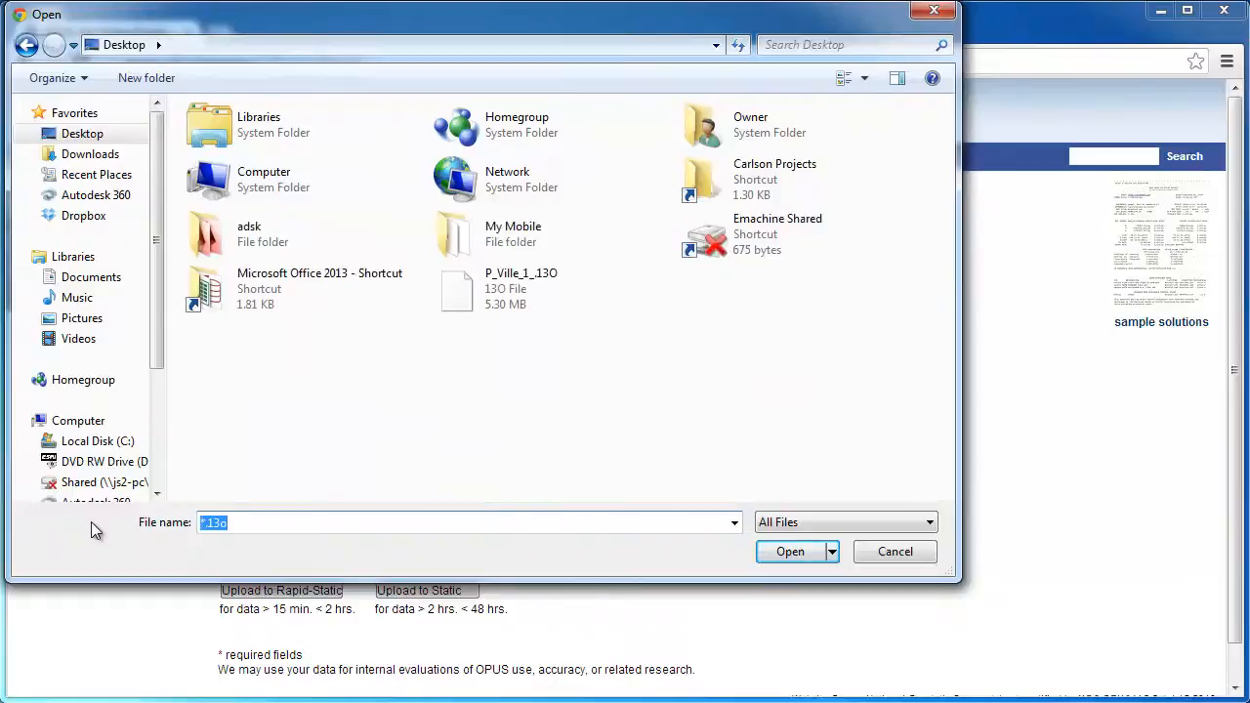
pyautogui.click(494, 299)
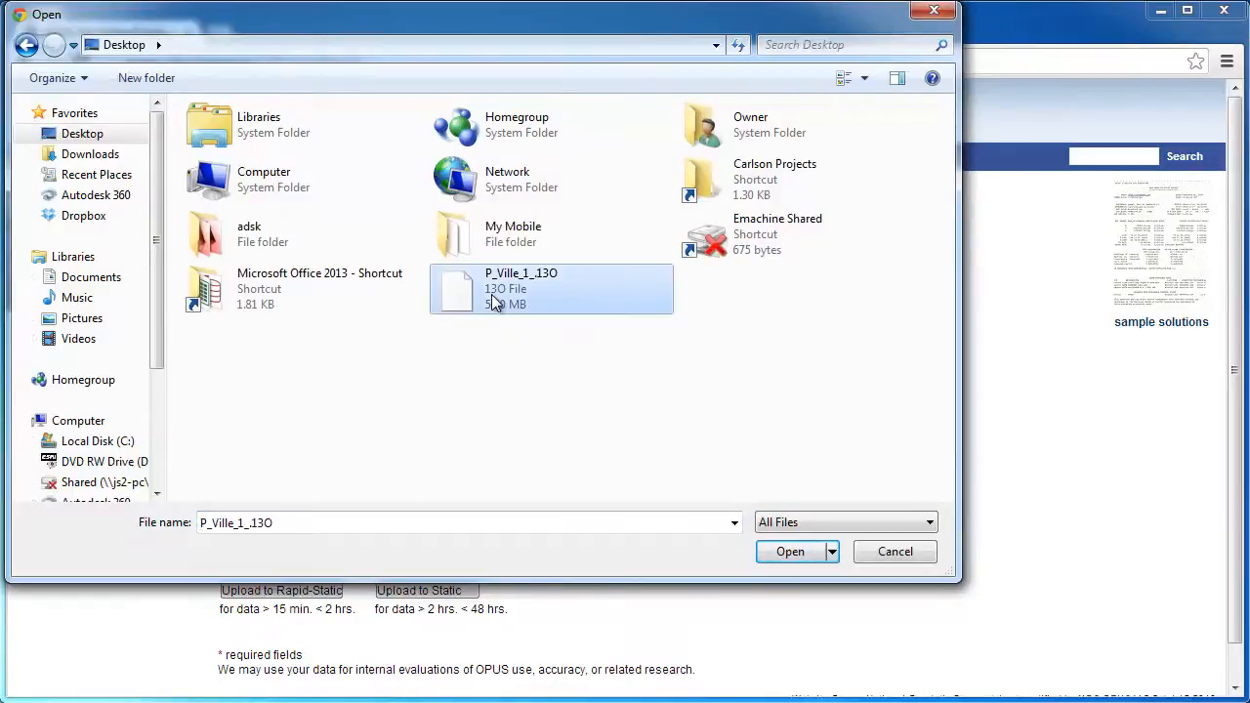
pyautogui.click(791, 552)
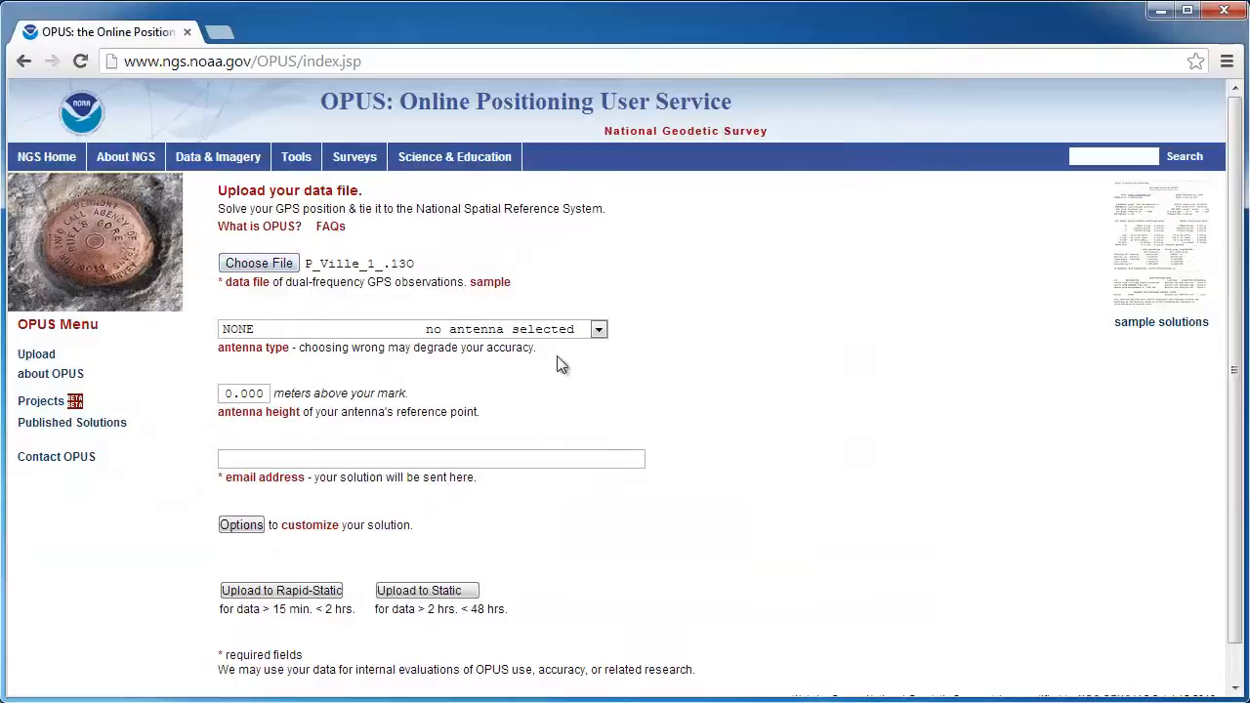
pyautogui.click(599, 332)
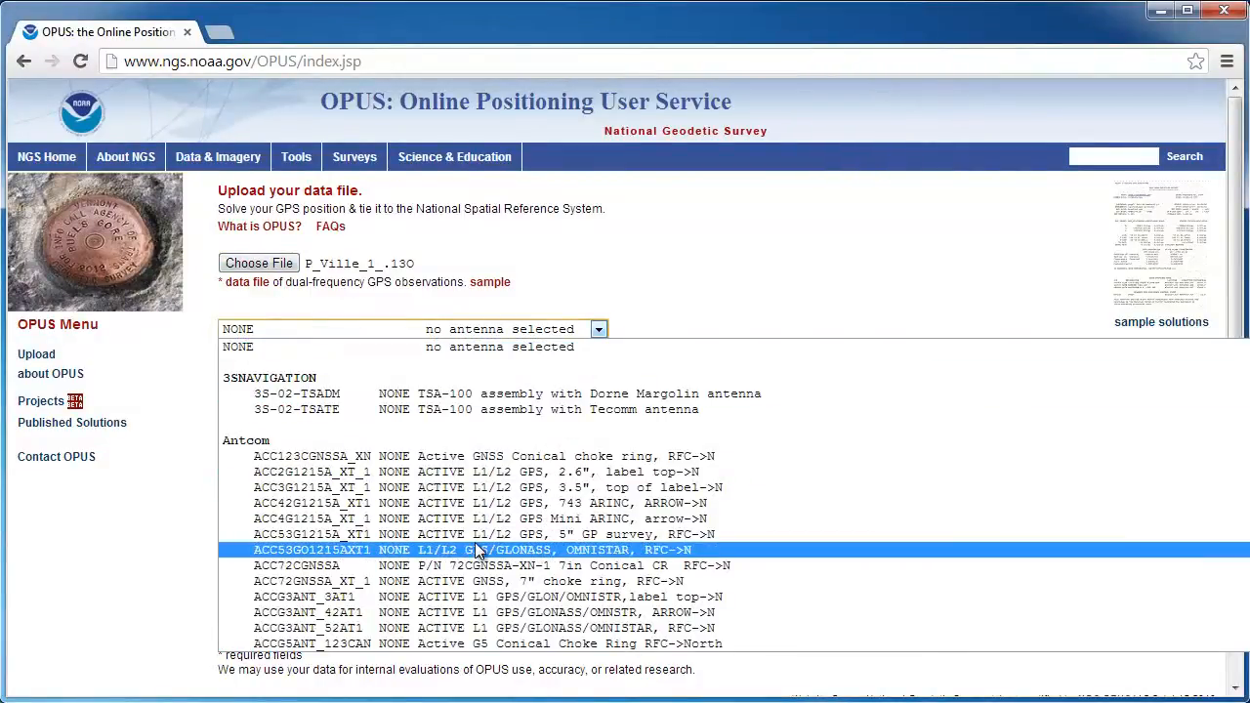
pyautogui.scroll(-3, 478, 552)
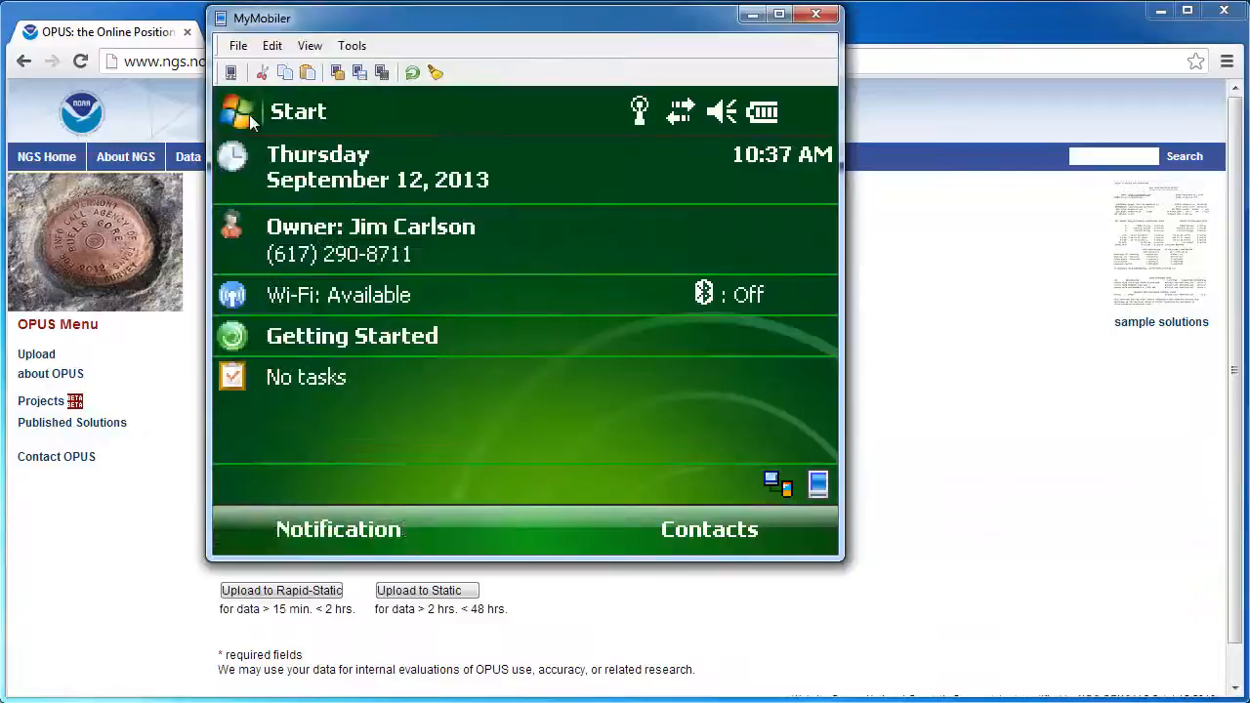
# Start SurvCE on the last job without connecting and check the rover antenna: NOV702GG at 6.5617 ft
pyautogui.click(249, 114)
pyautogui.click(274, 415)
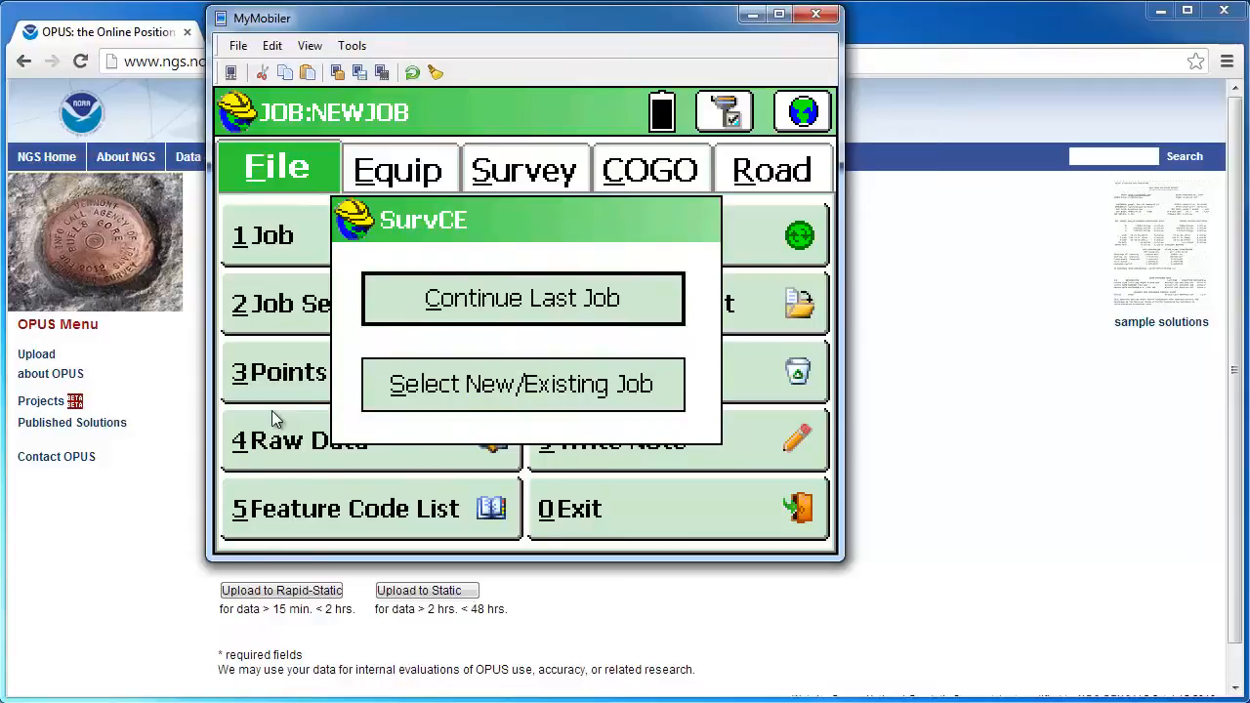
pyautogui.click(514, 303)
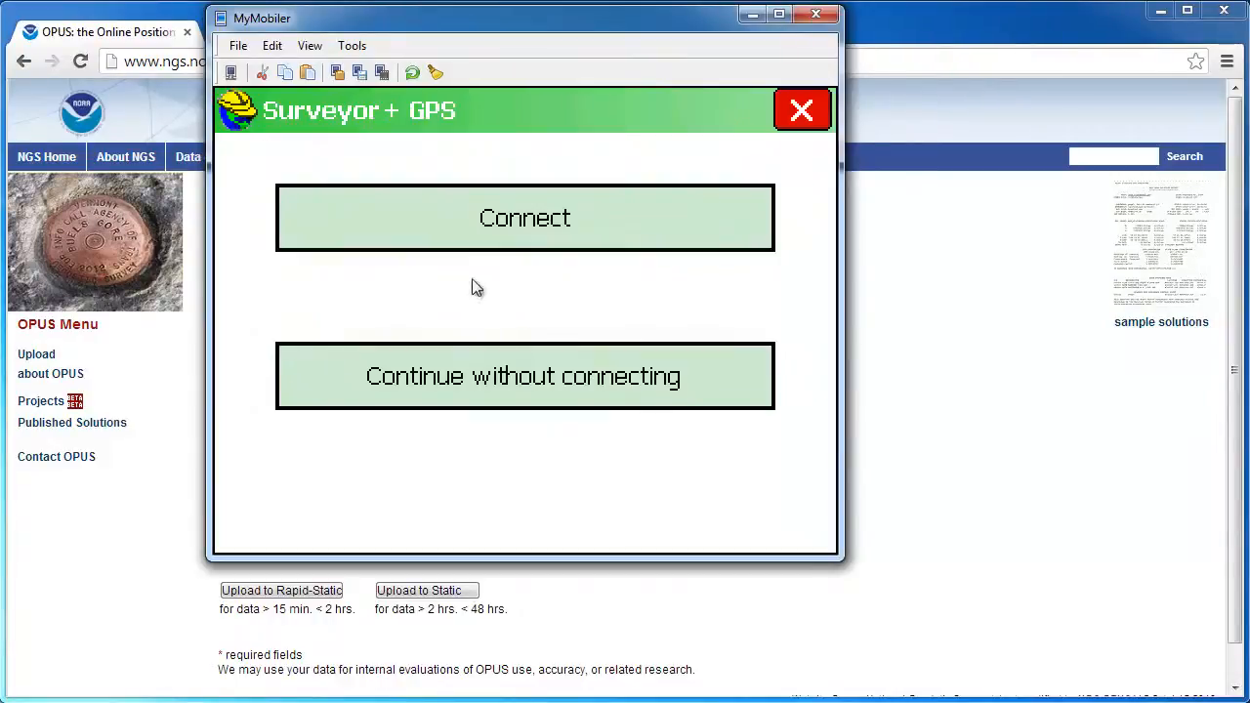
pyautogui.click(551, 385)
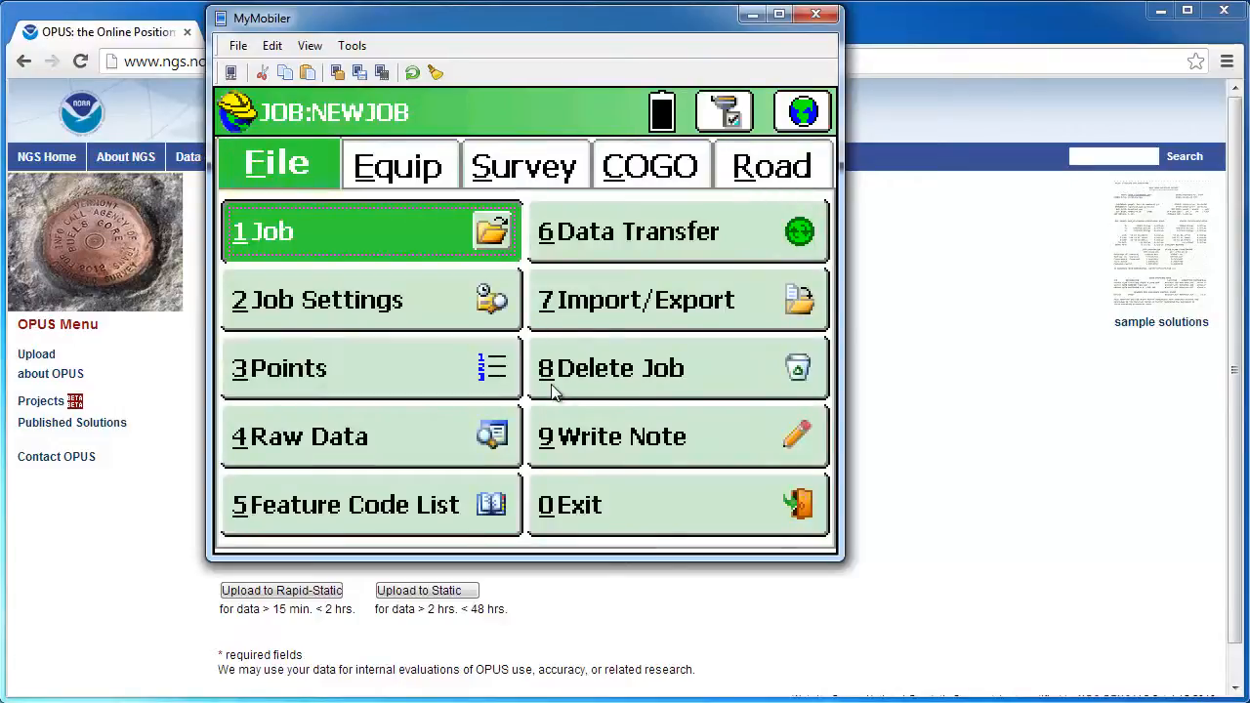
pyautogui.click(400, 172)
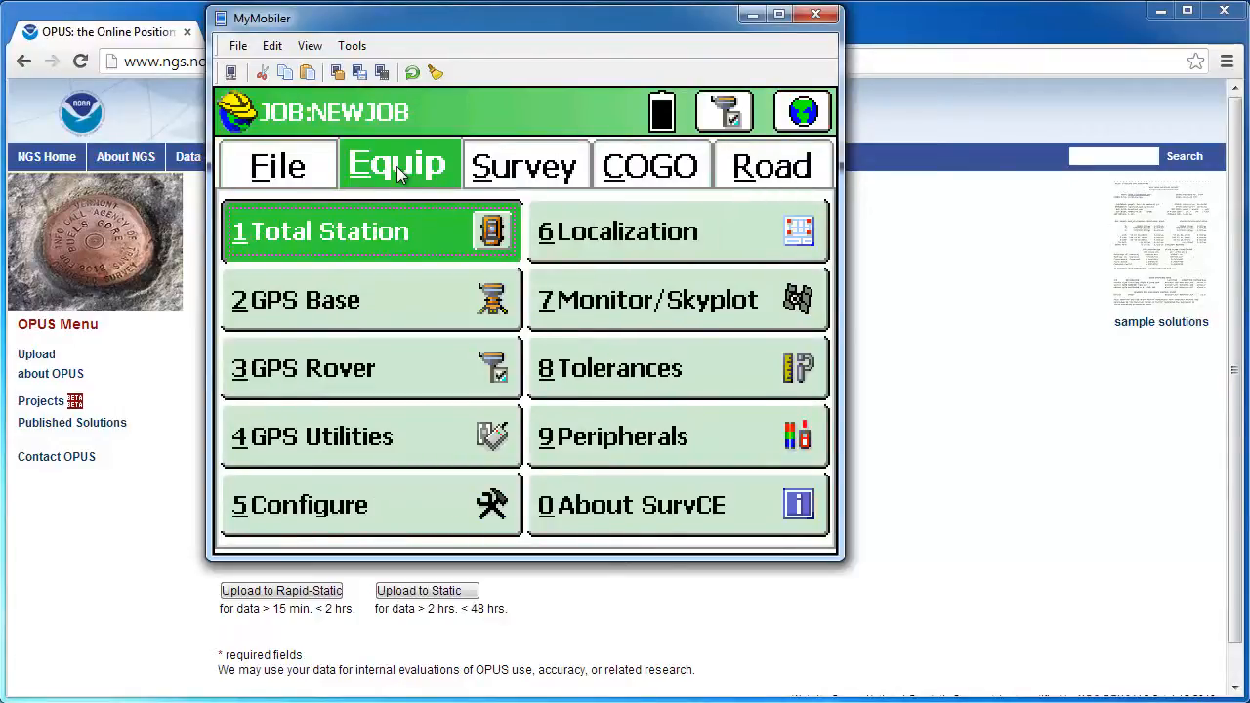
pyautogui.click(374, 371)
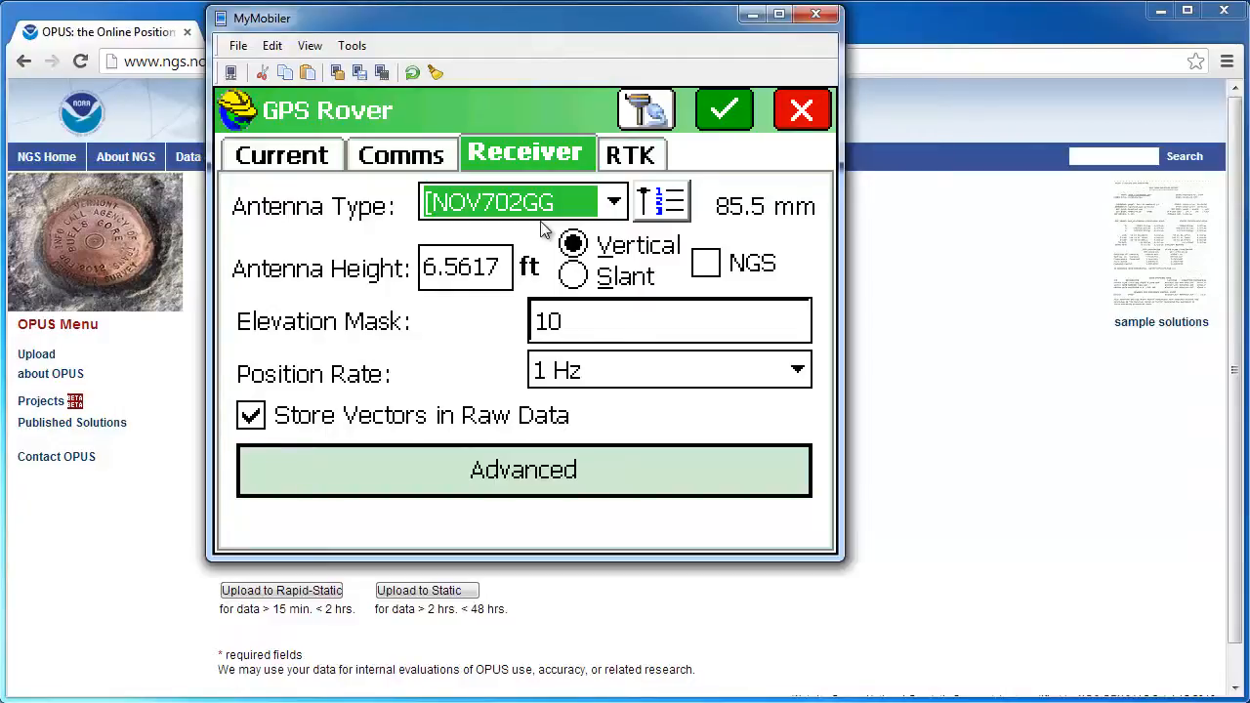
pyautogui.click(751, 13)
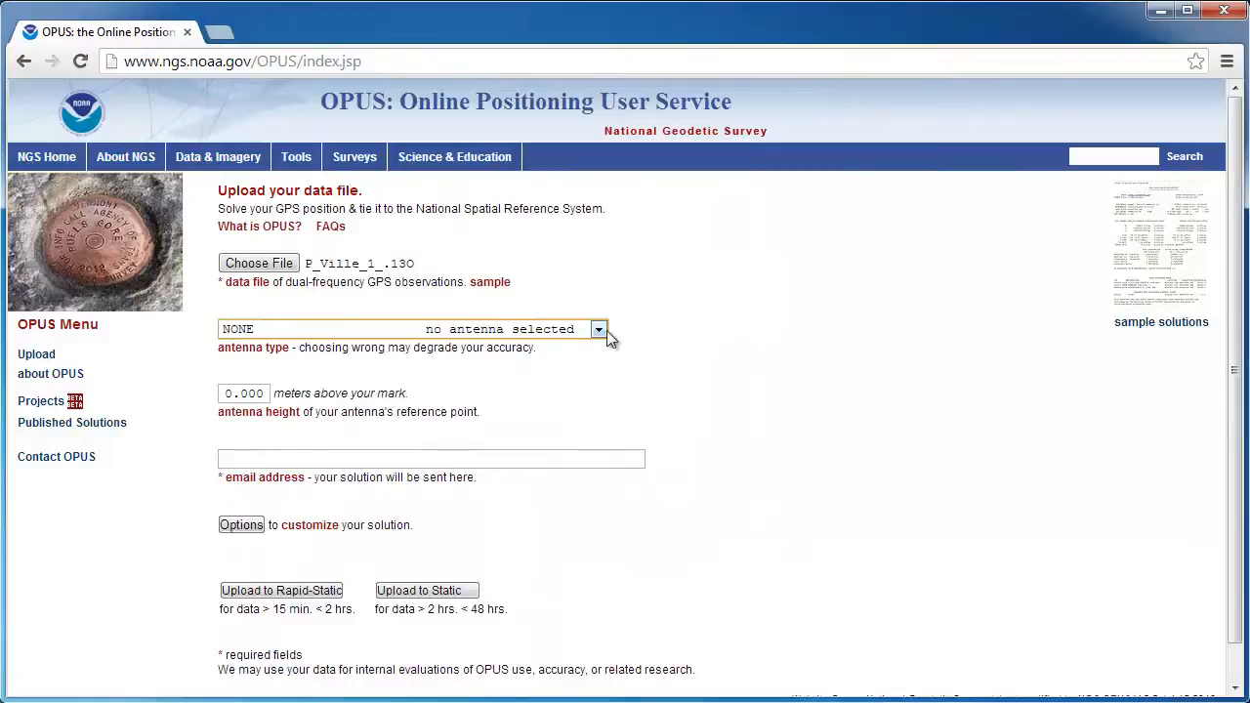
# Set the OPUS antenna type to NOV702GG and the antenna height to 2.000 m
pyautogui.click(596, 329)
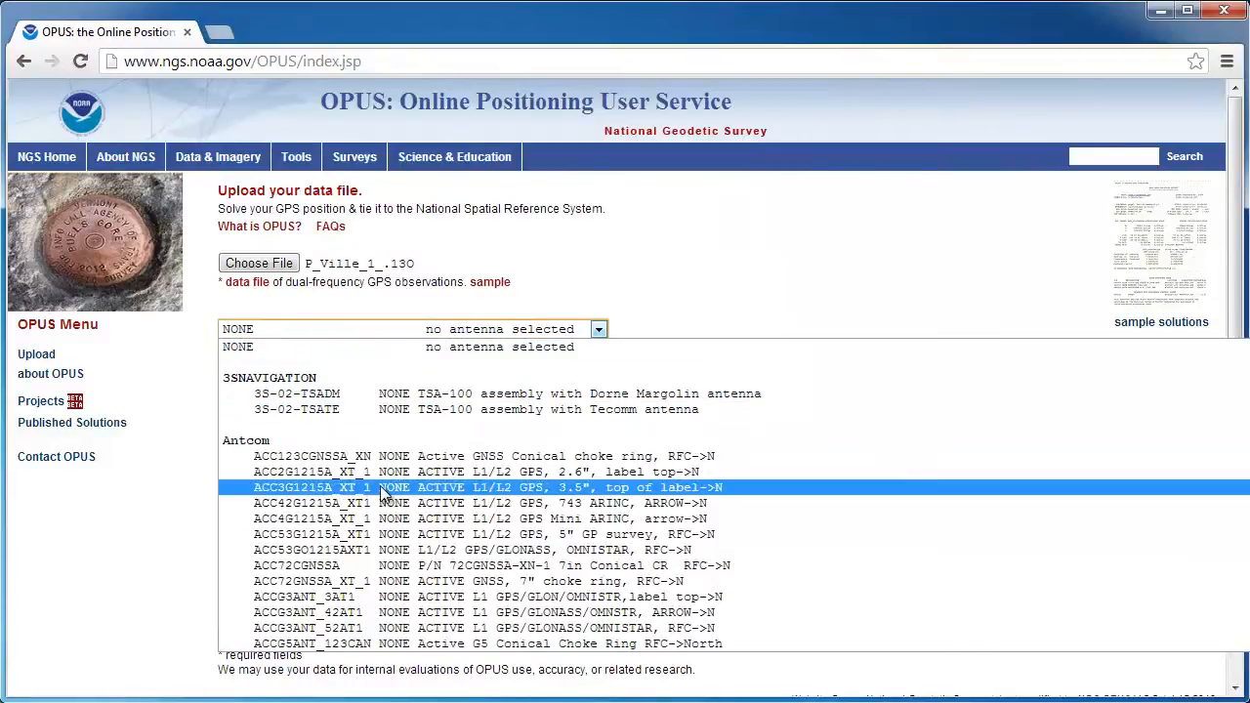
pyautogui.press('n')
pyautogui.press('a')
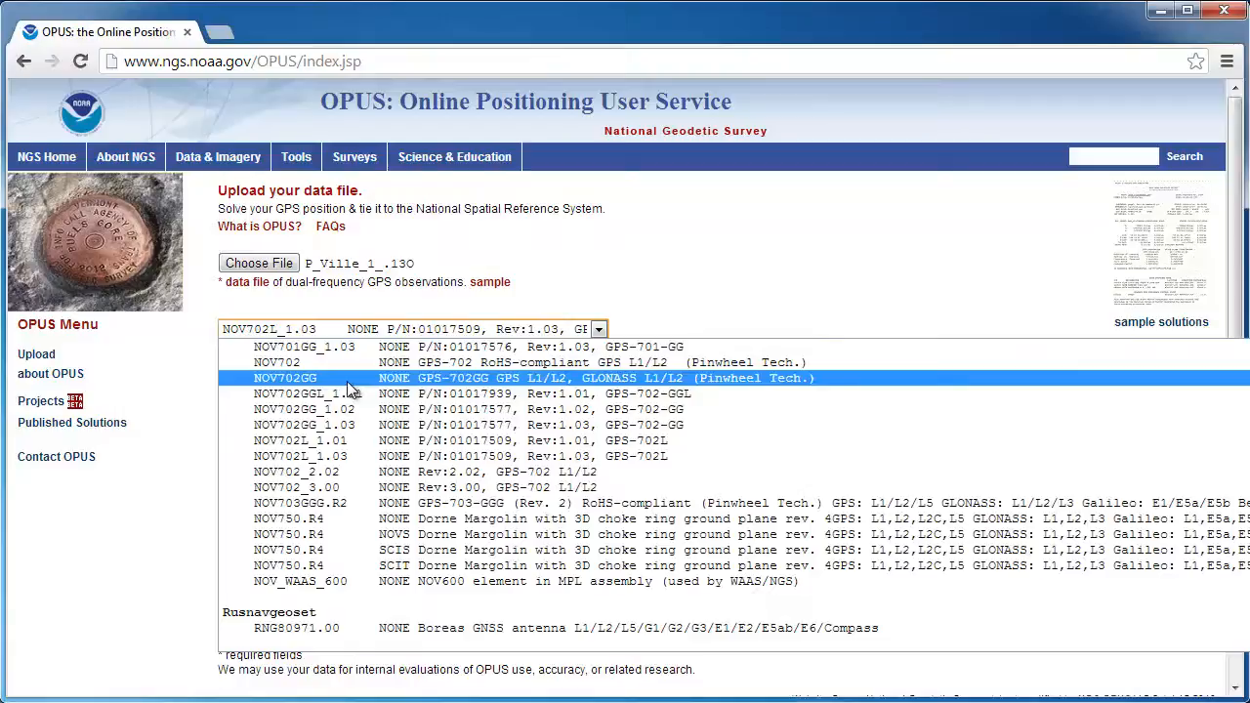
pyautogui.click(347, 381)
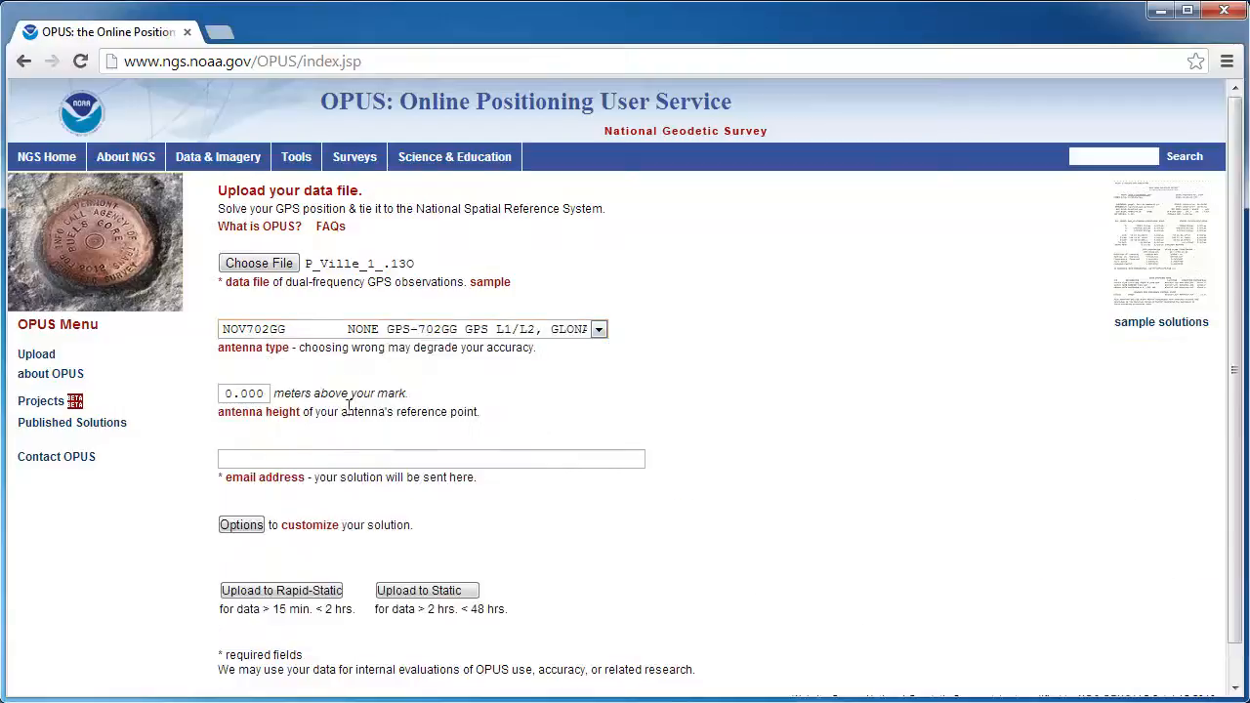
pyautogui.click(228, 394)
pyautogui.moveTo(224, 393); pyautogui.dragTo(234, 393)
pyautogui.write('2')
# Enter the user's e-mail address and upload the file for Rapid-Static processing
pyautogui.click(275, 458)
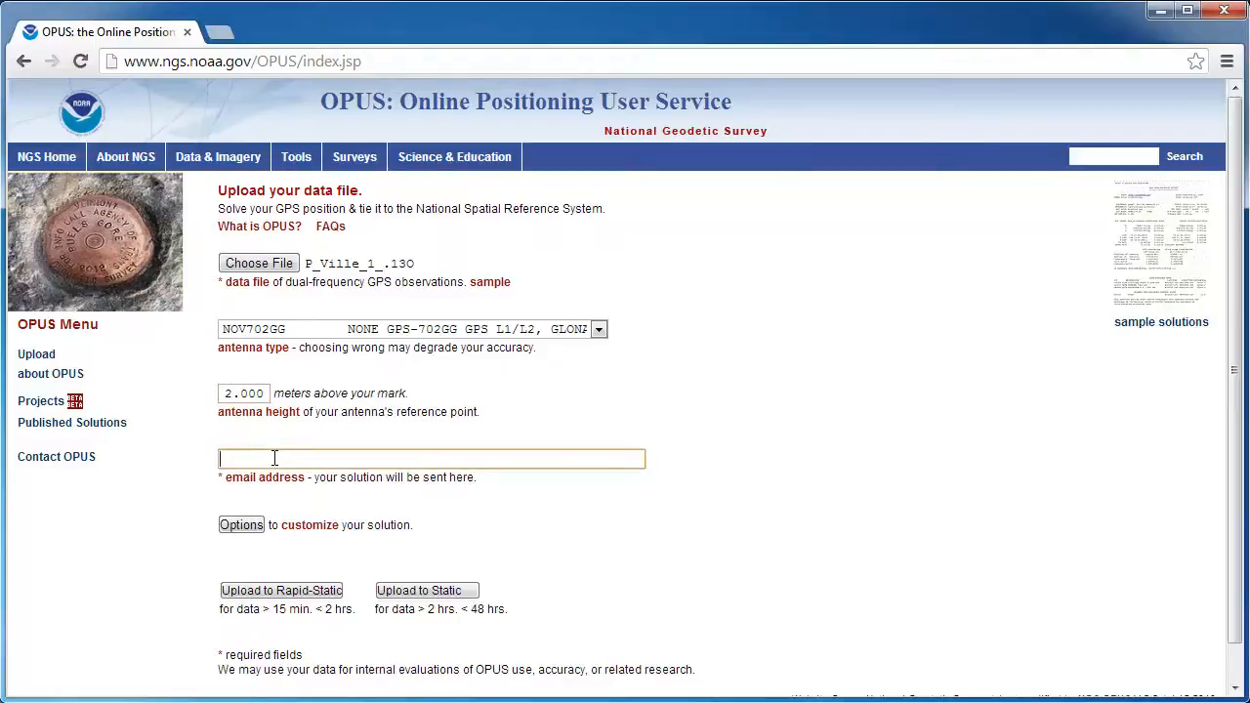
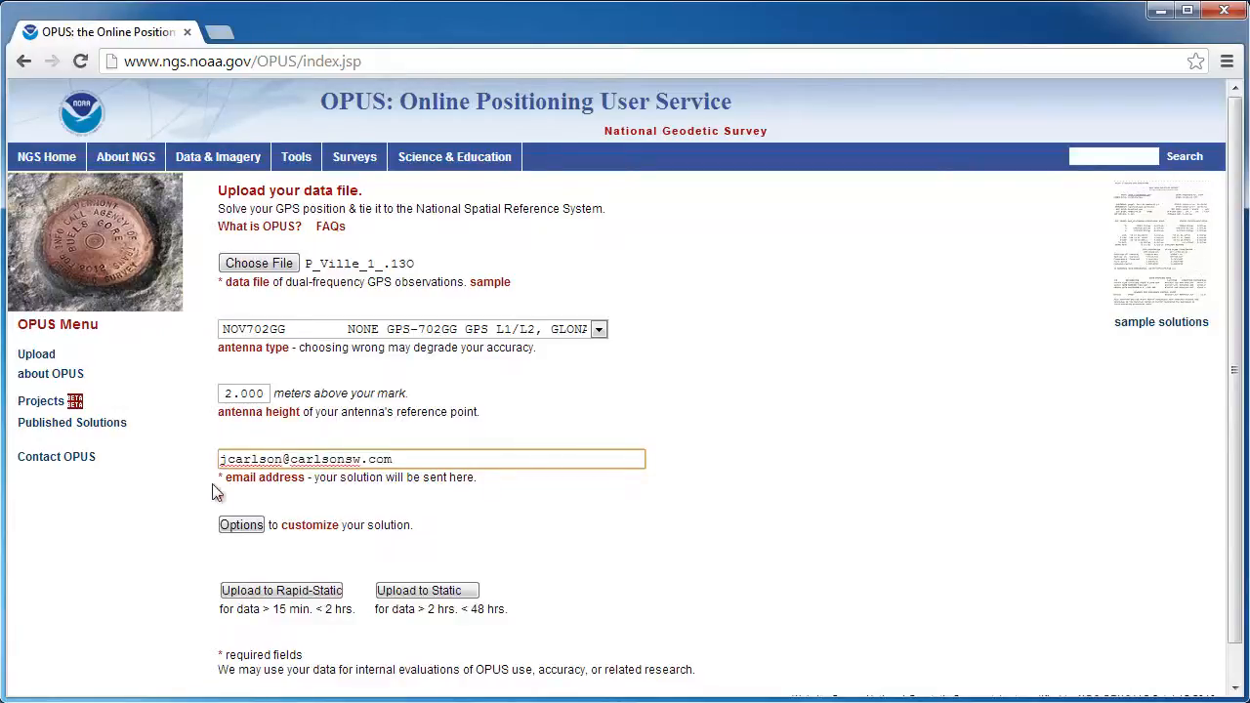
pyautogui.click(289, 590)
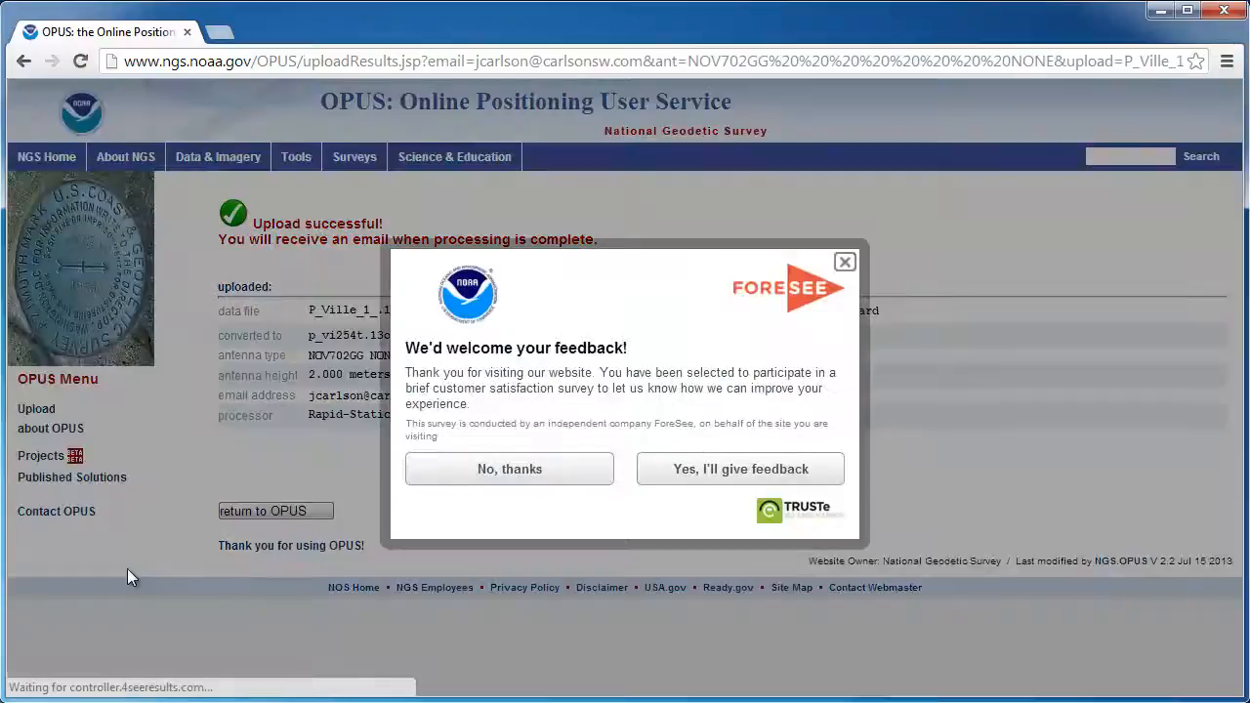
# Skip the survey and read the P_Ville_1_.13O OPUS-RS solution email down to the coordinates
pyautogui.click(499, 471)
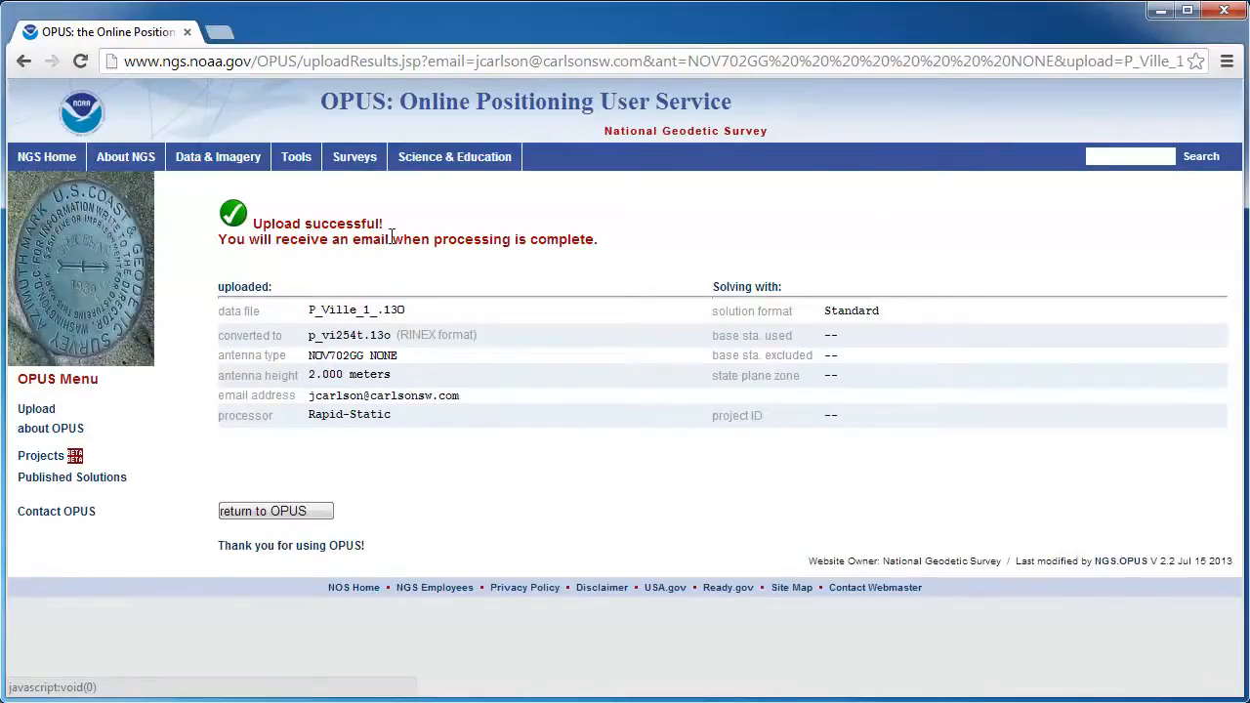
pyautogui.click(275, 510)
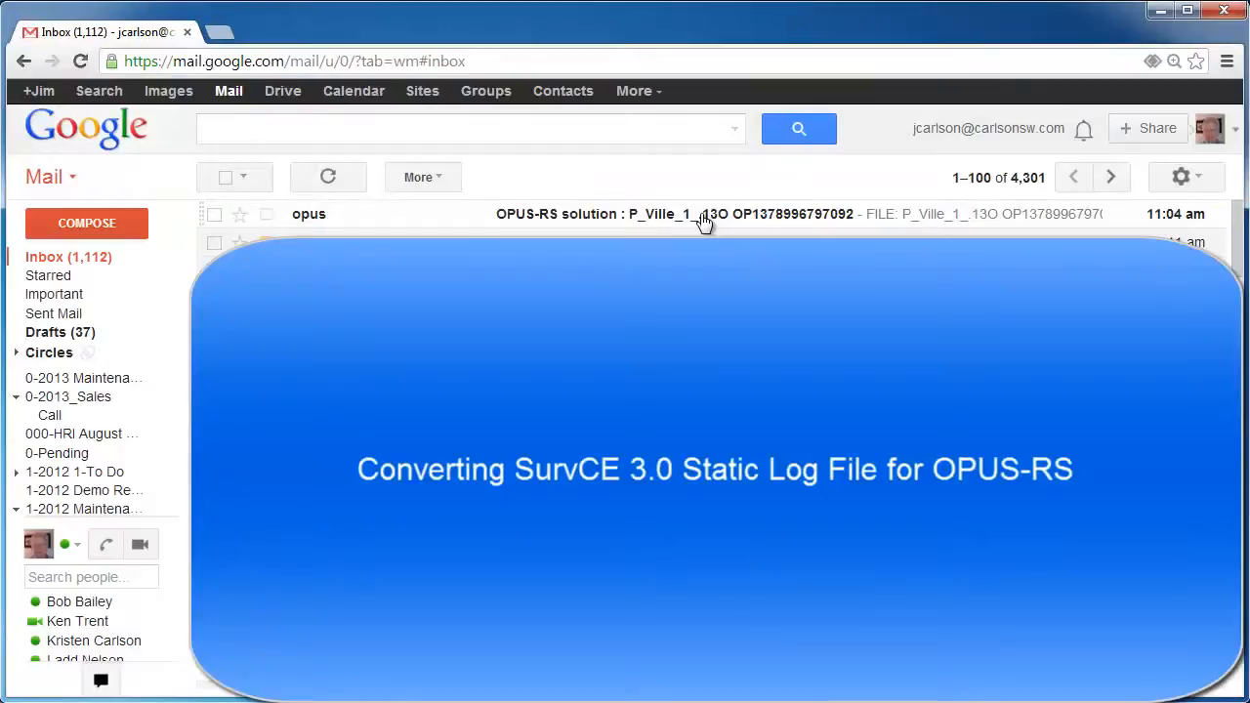
pyautogui.click(703, 217)
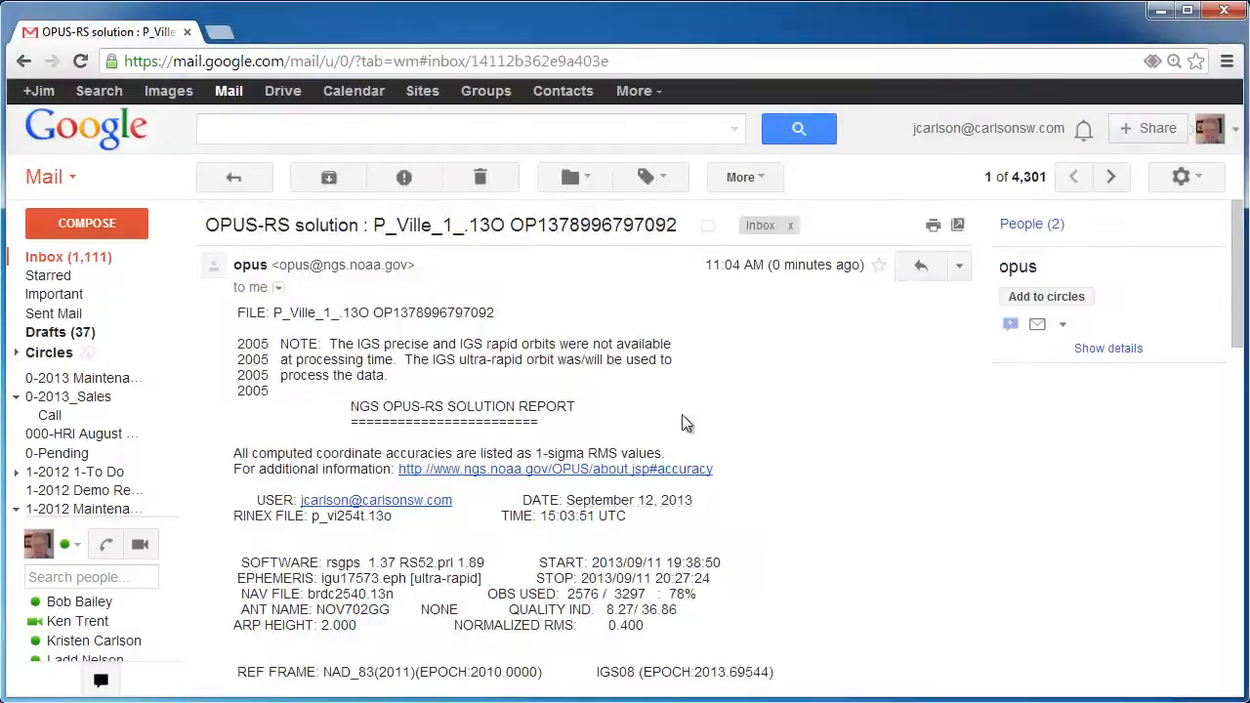
pyautogui.scroll(-1, 357, 410)
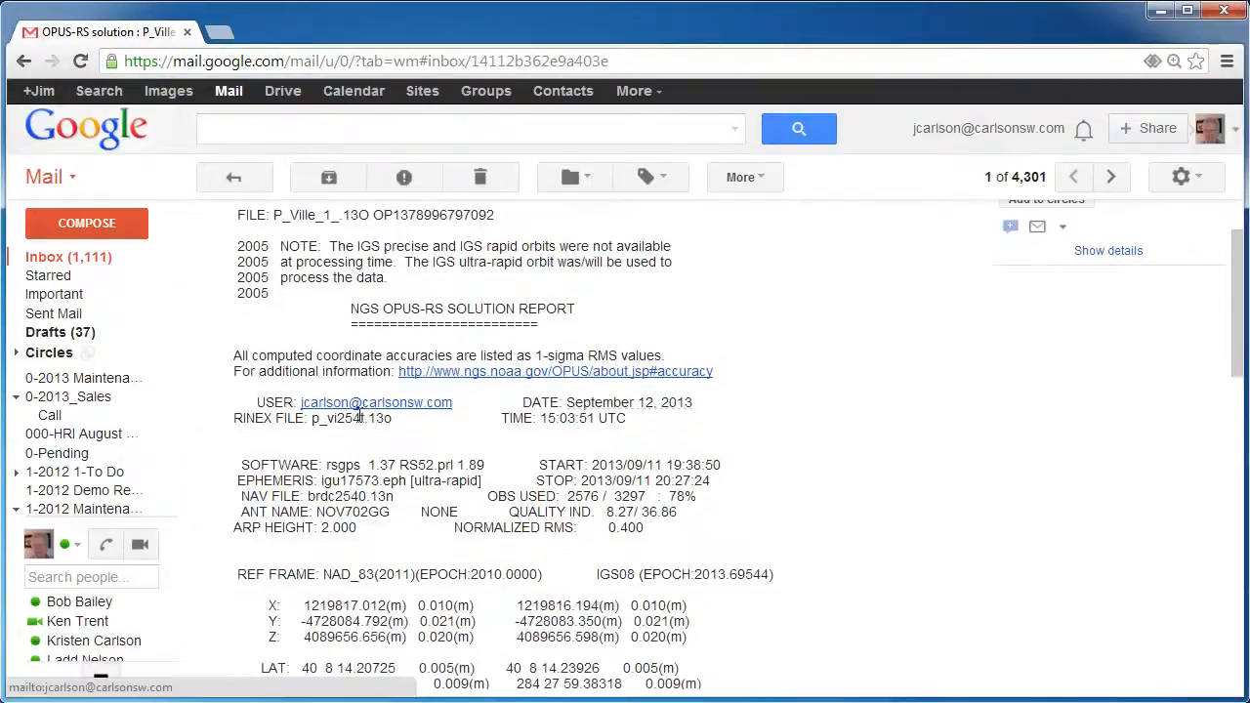
pyautogui.scroll(1, 359, 415)
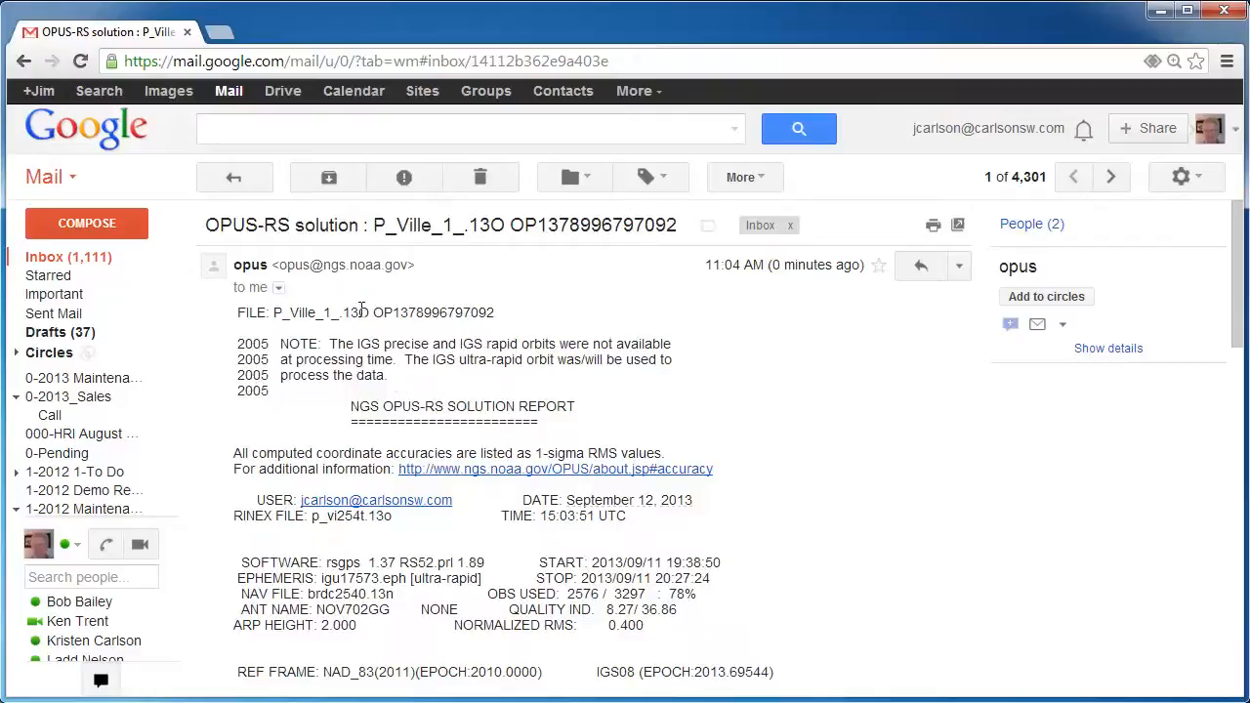
pyautogui.scroll(-2, 411, 399)
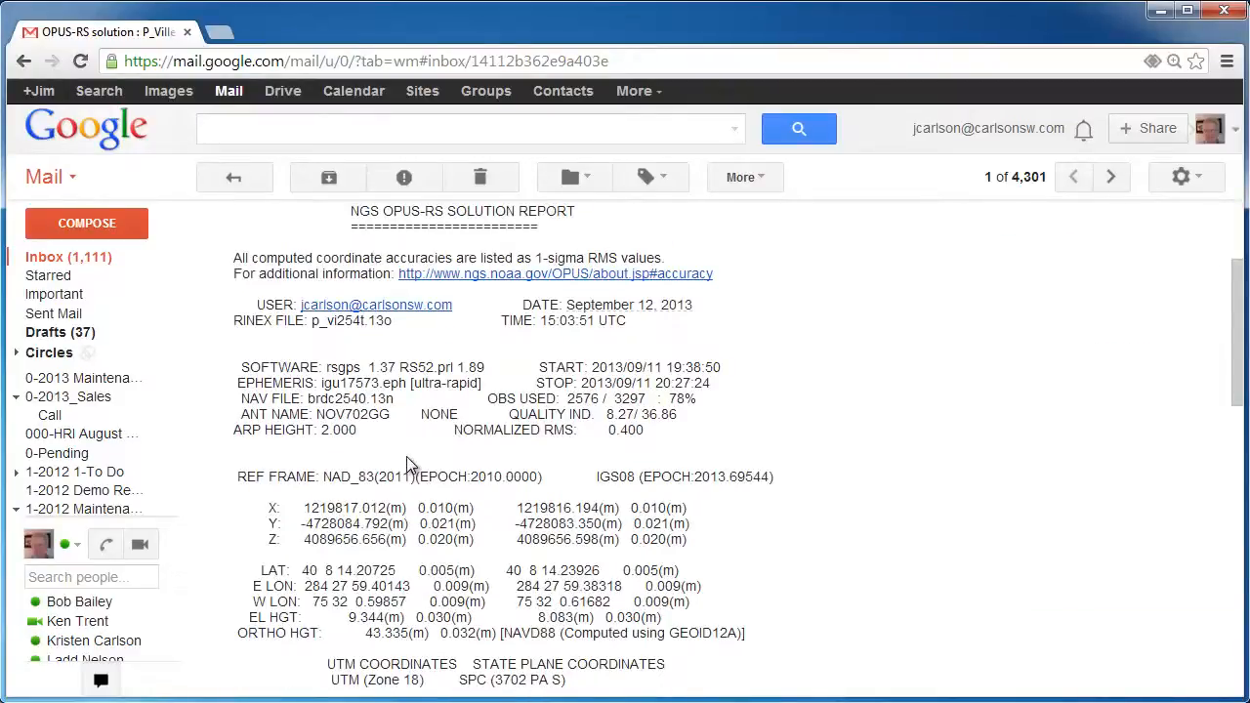
pyautogui.scroll(-1, 406, 456)
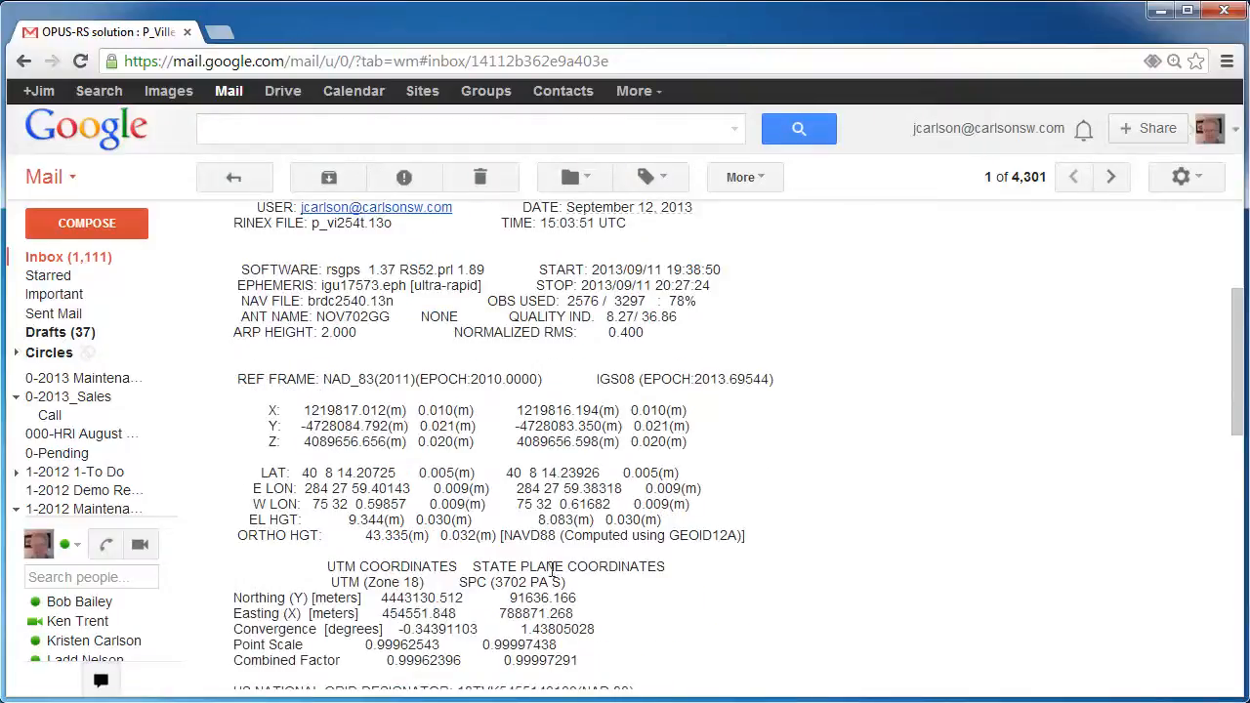
pyautogui.scroll(-1, 410, 467)
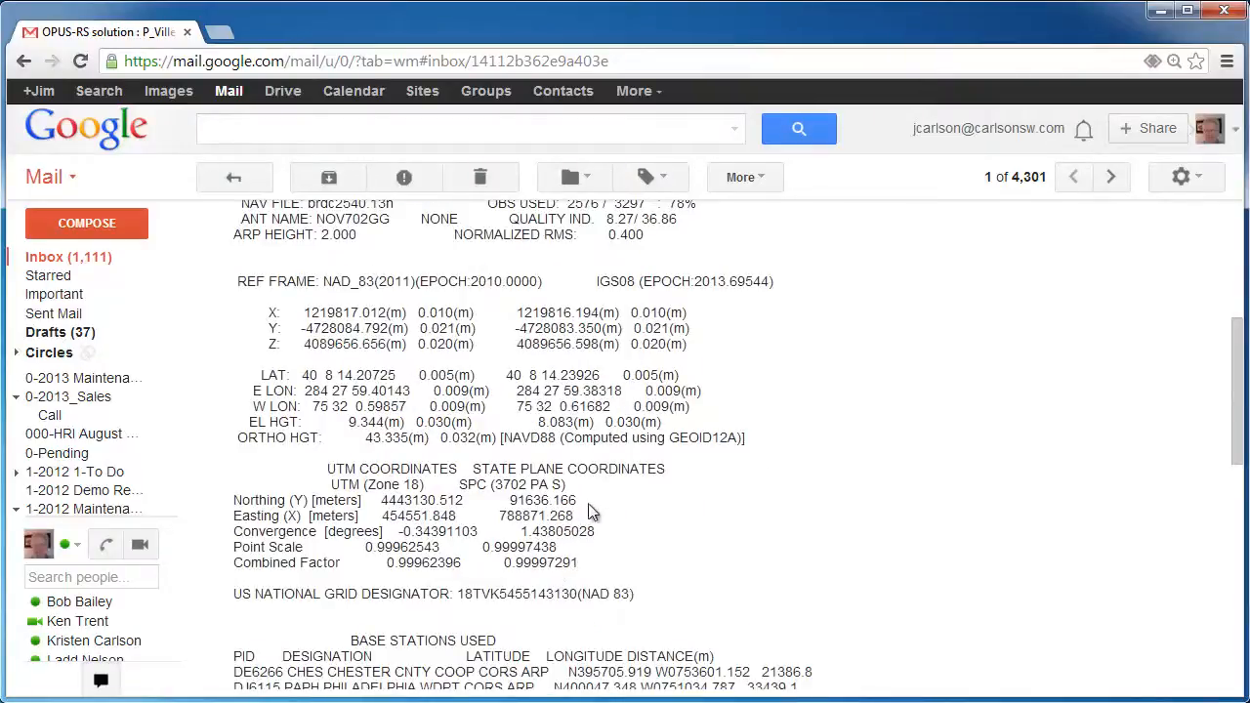
pyautogui.scroll(-1, 590, 504)
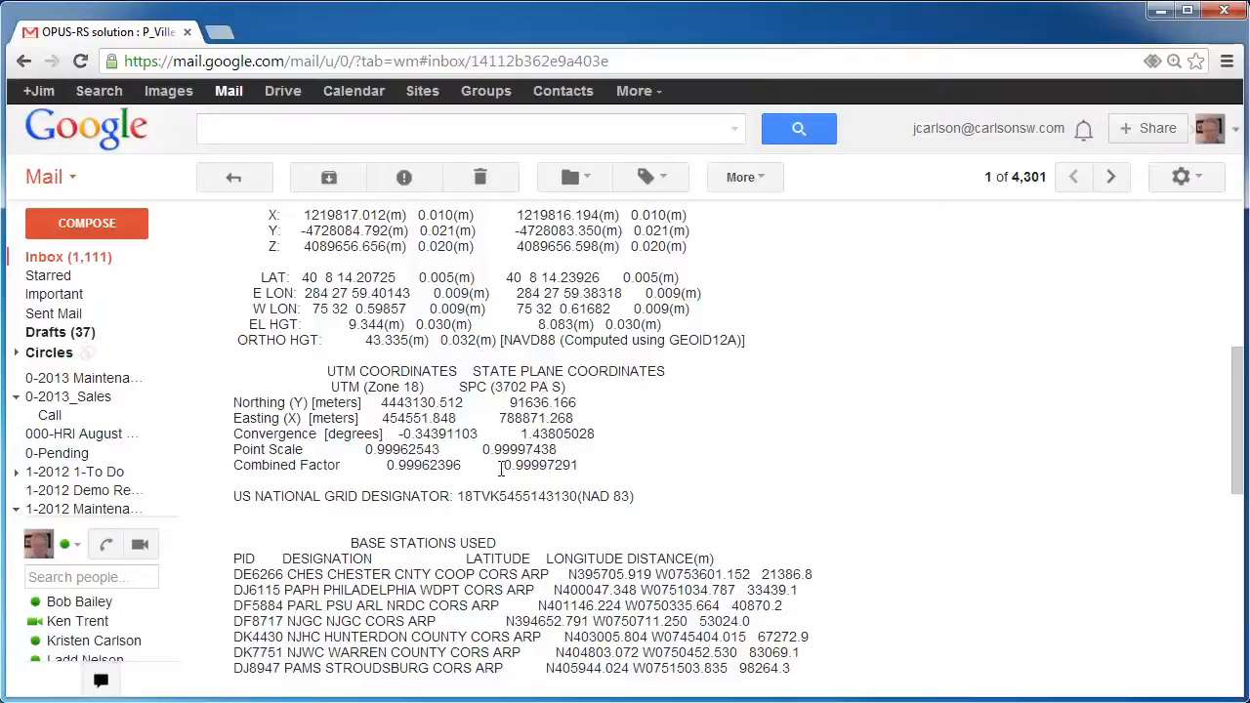
# Copy 0.99997291 into Windows Calculator, take its reciprocal (1.000027090733888), and close Calculator
pyautogui.moveTo(500, 467); pyautogui.dragTo(581, 466)
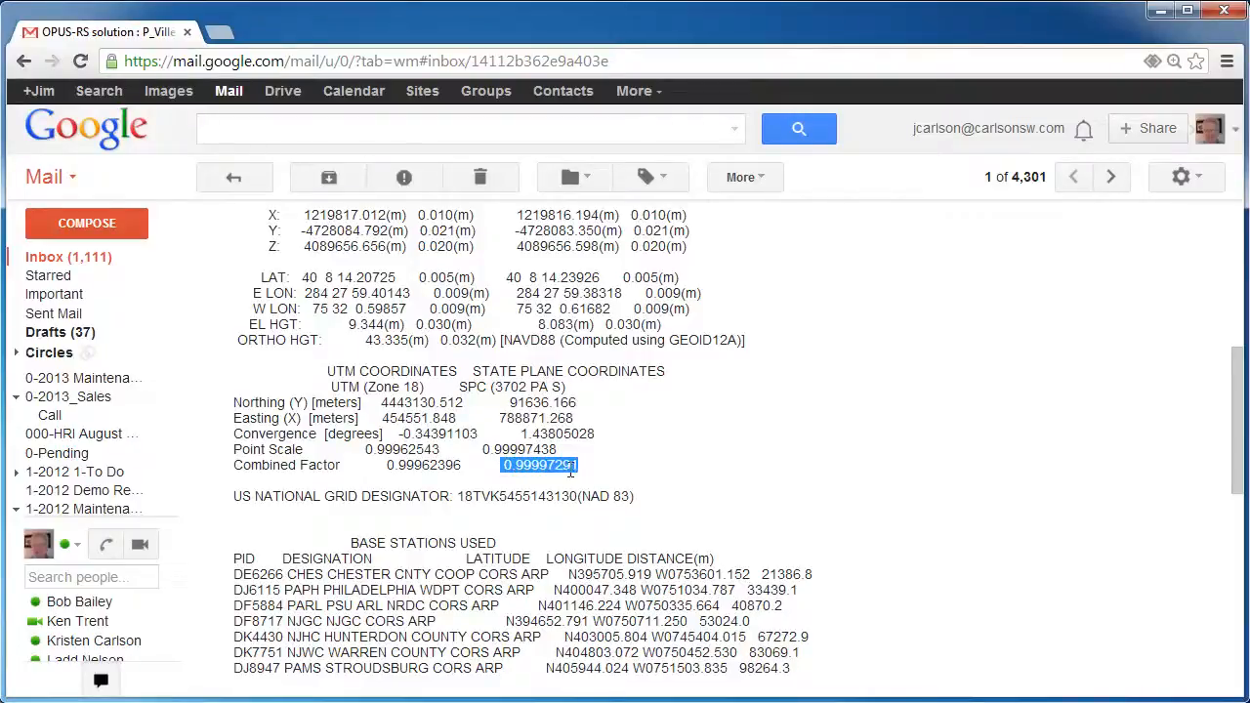
pyautogui.rightClick(571, 472)
pyautogui.click(589, 479)
pyautogui.click(95, 695)
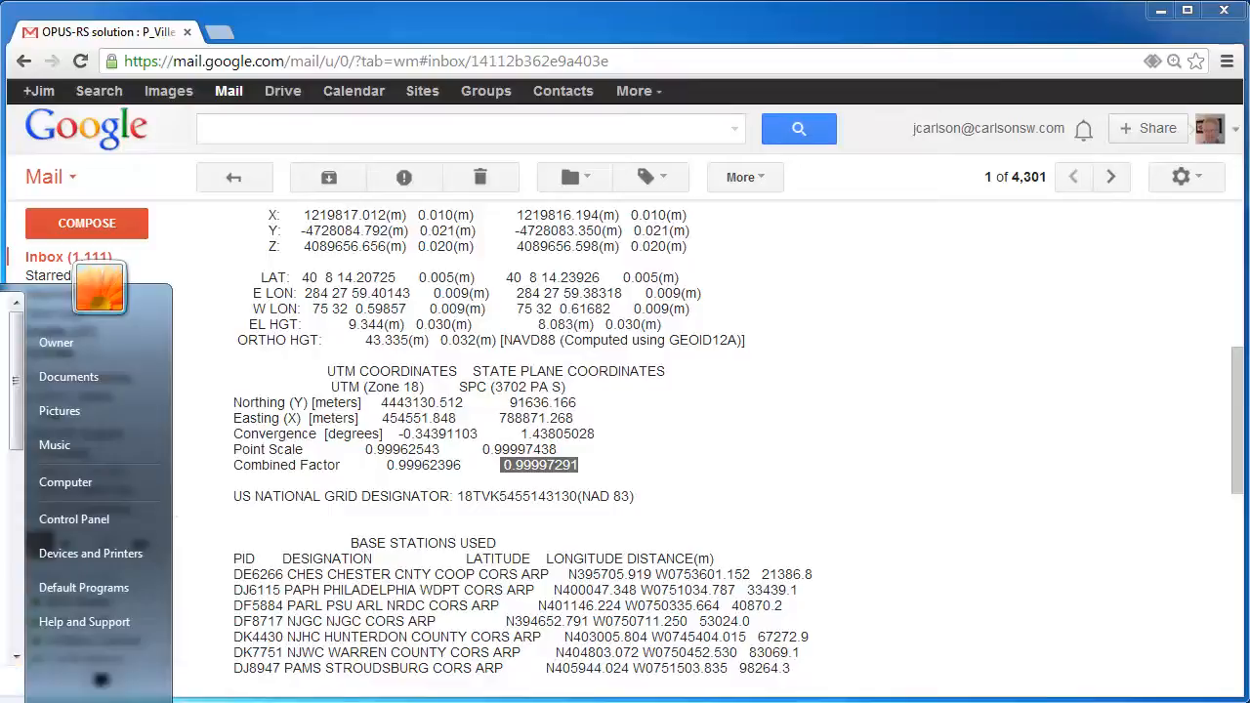
pyautogui.moveTo(958, 279); pyautogui.dragTo(943, 276)
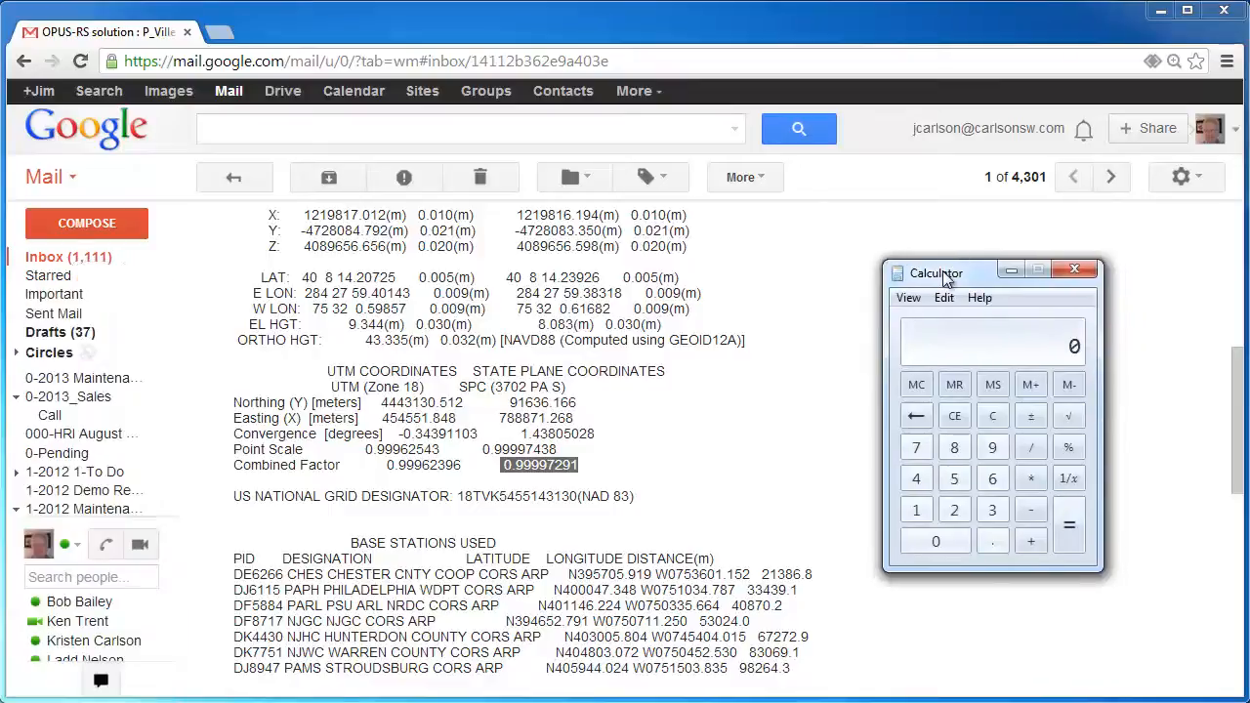
pyautogui.rightClick(1032, 351)
pyautogui.click(1066, 384)
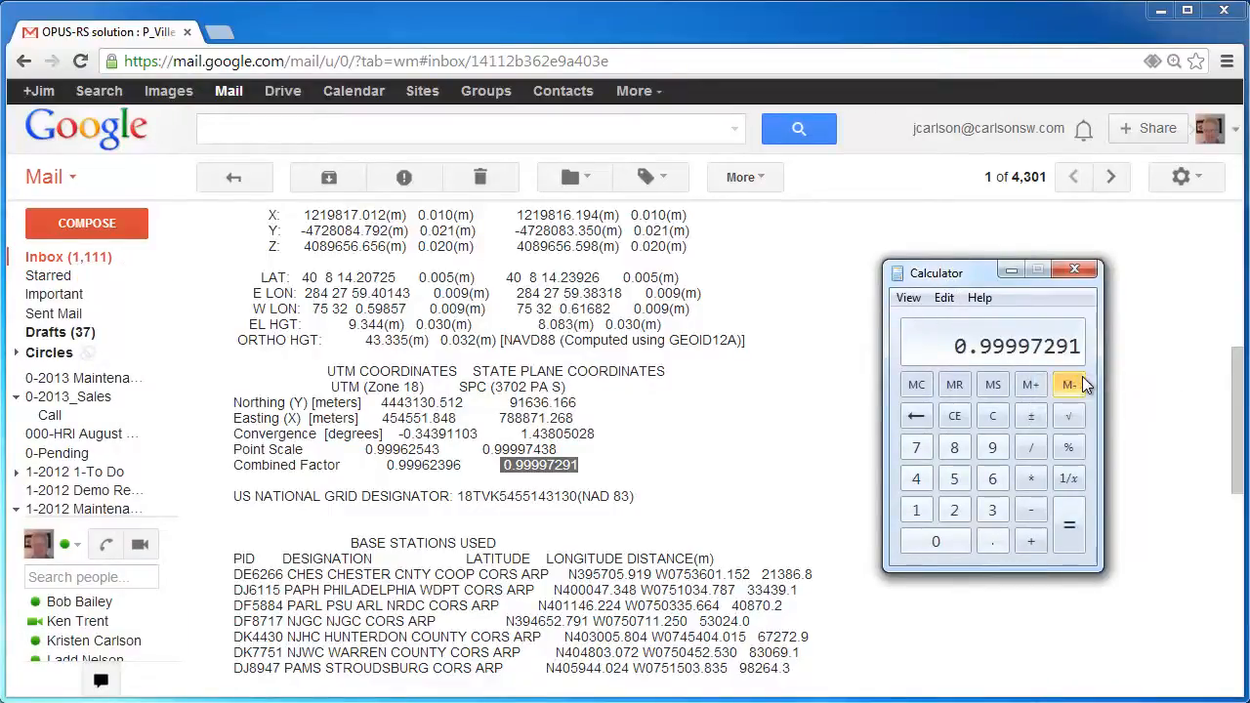
pyautogui.click(1068, 478)
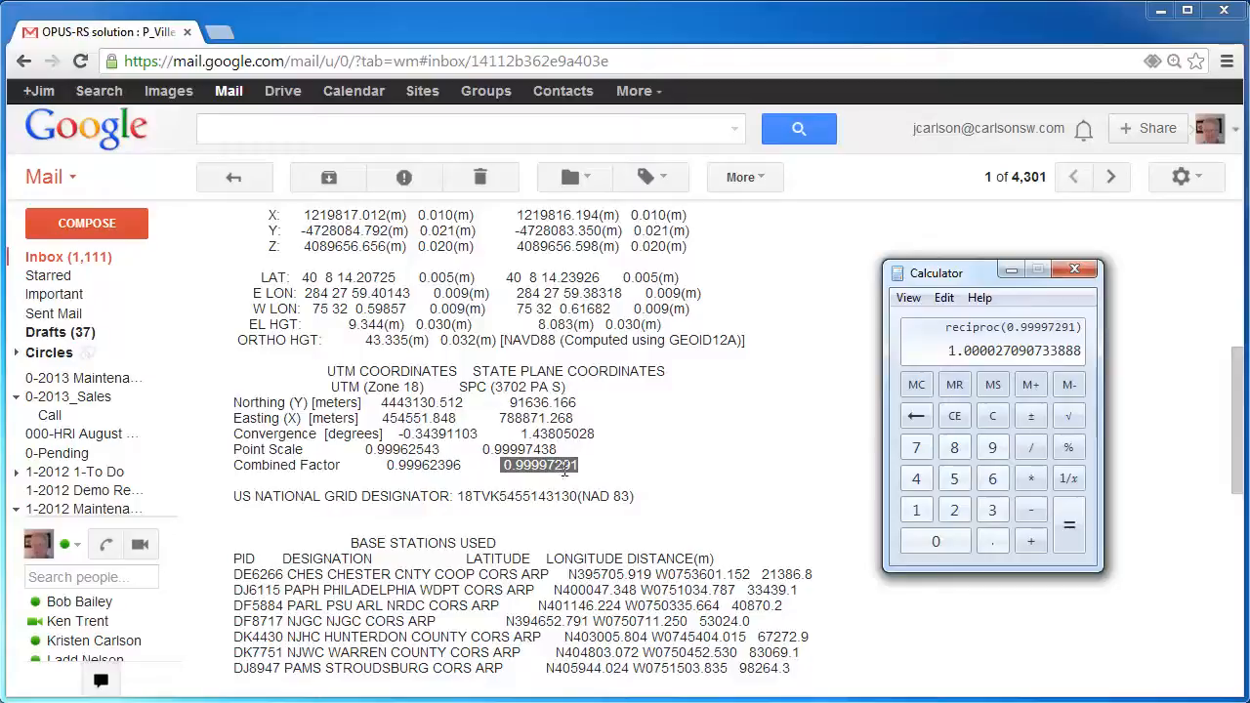
pyautogui.click(1074, 269)
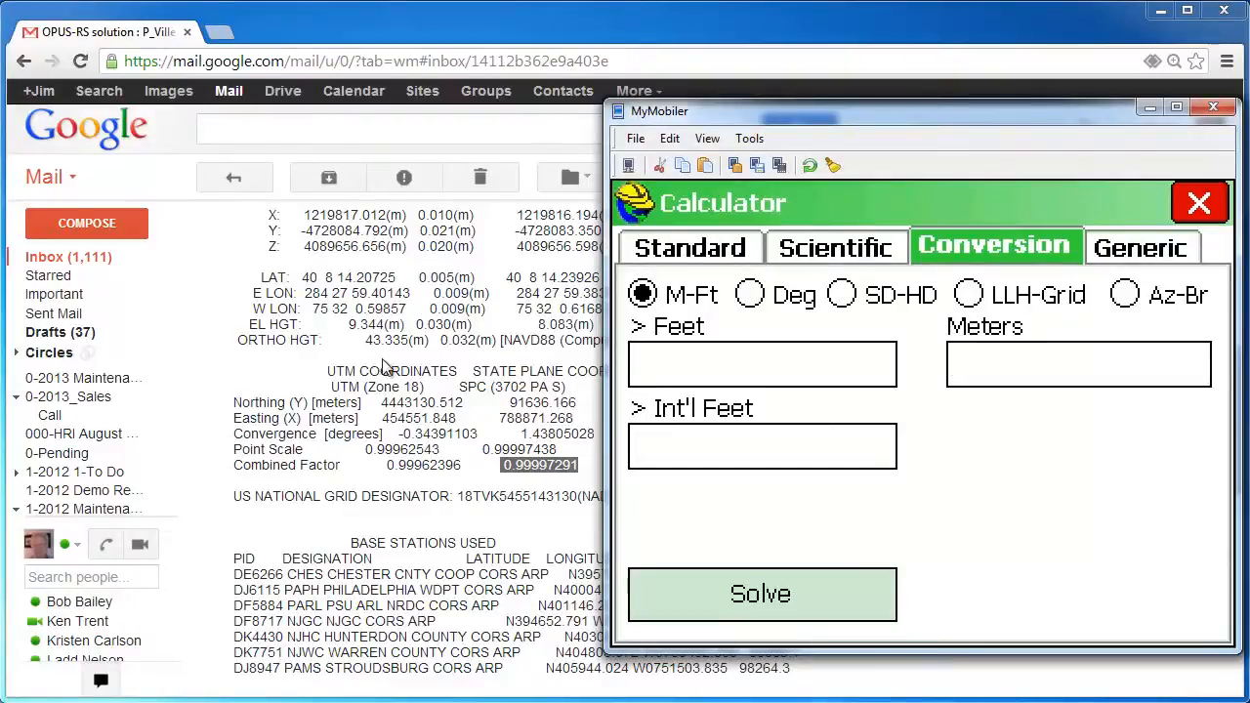
# Convert 43.335 m to feet (142.174912) in SurvCE's conversion calculator and copy the result
pyautogui.write('43.335')
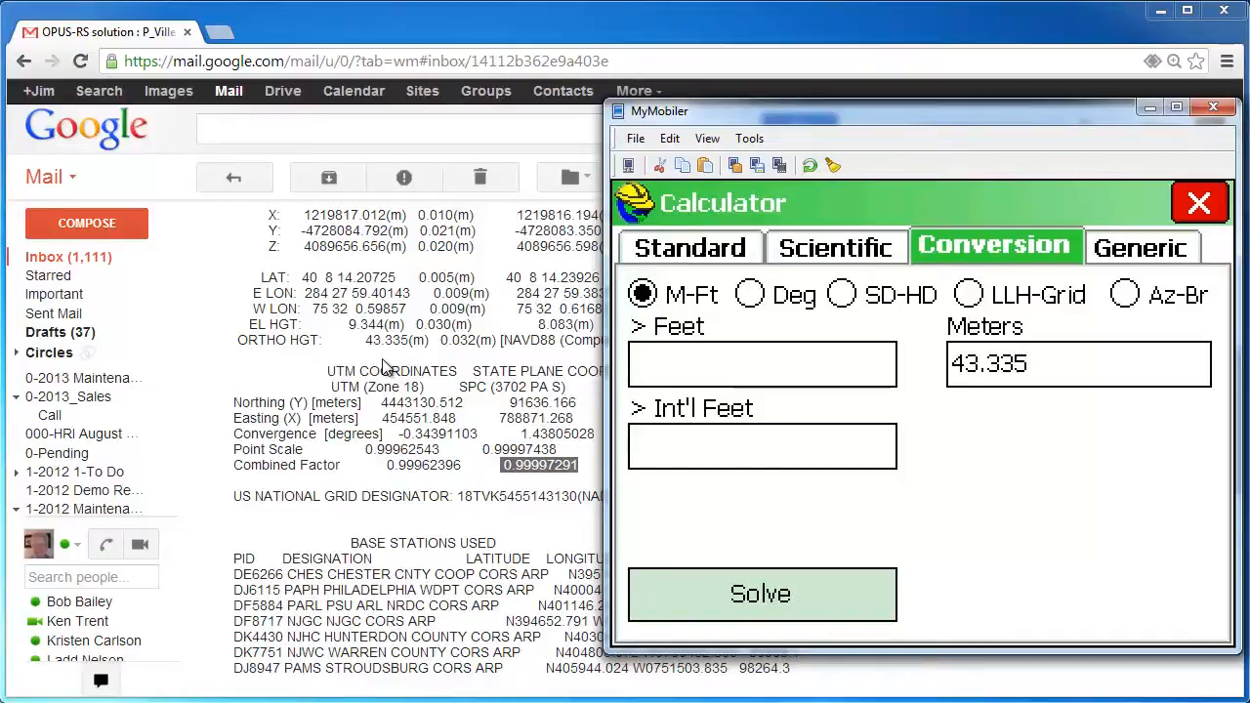
pyautogui.press('Return')
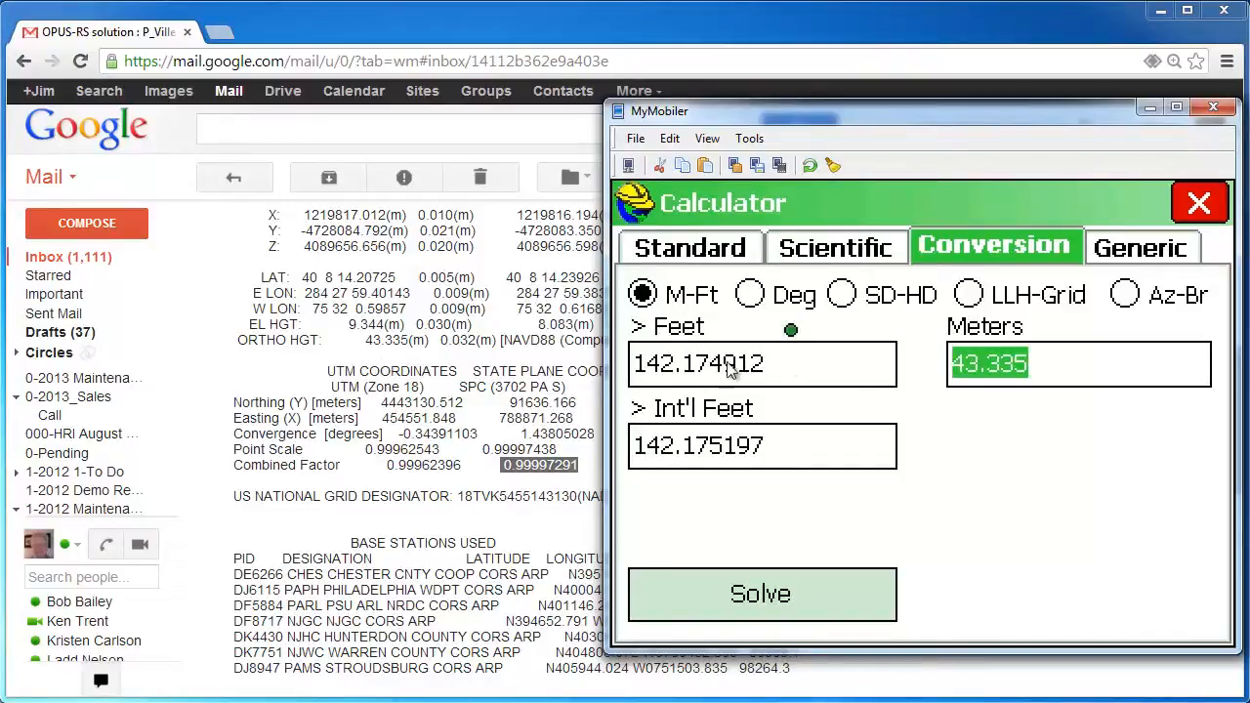
pyautogui.moveTo(769, 365); pyautogui.dragTo(636, 365)
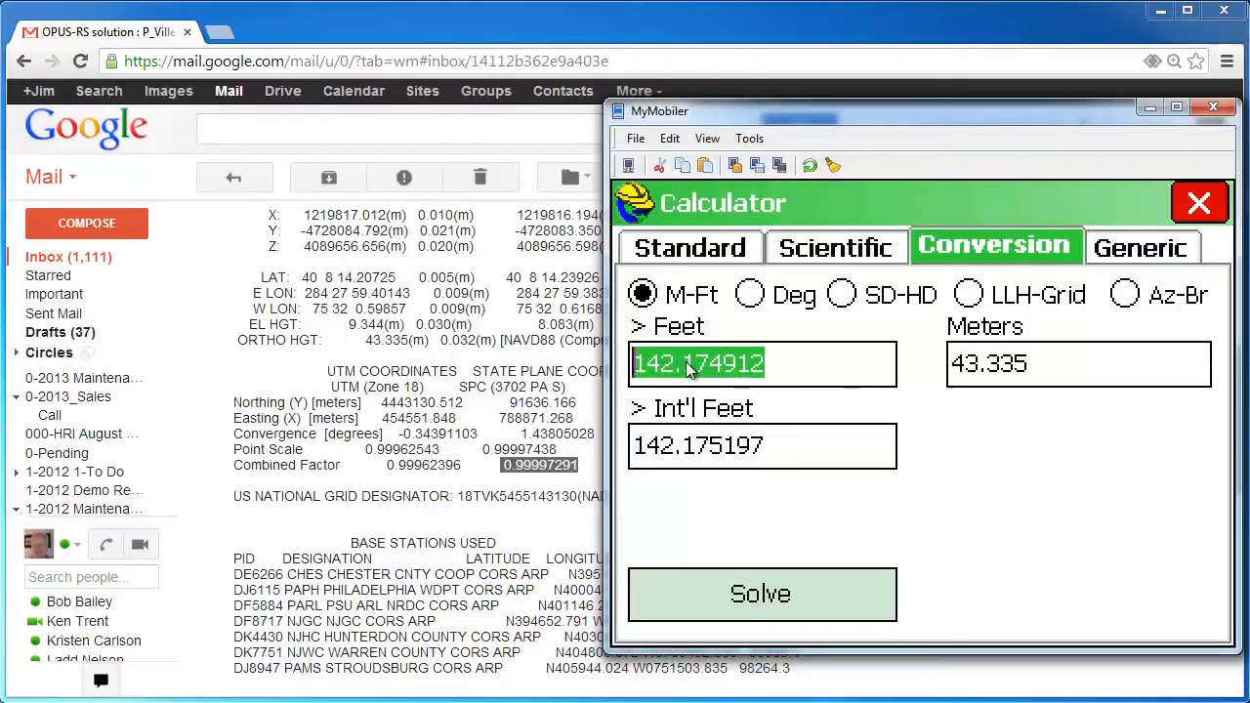
pyautogui.click(1183, 207)
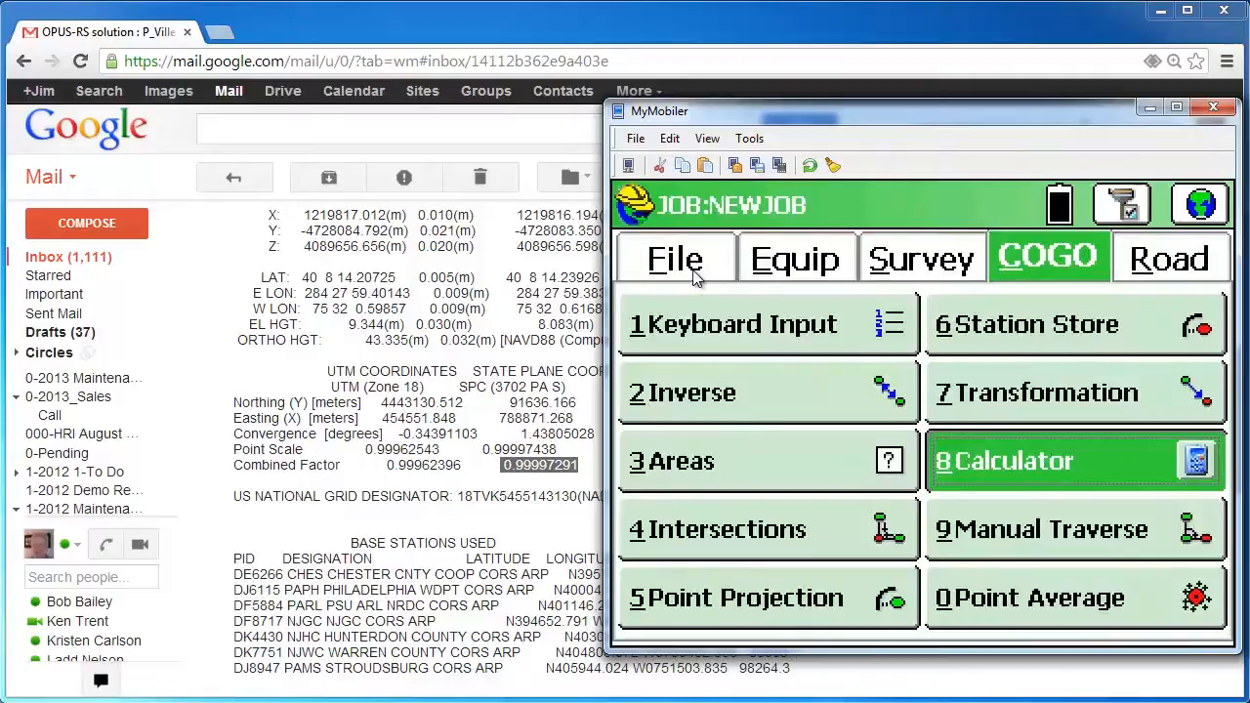
# Paste 142.174912 as the OPUS point's elevation and overwrite the saved point
pyautogui.click(692, 269)
pyautogui.click(719, 465)
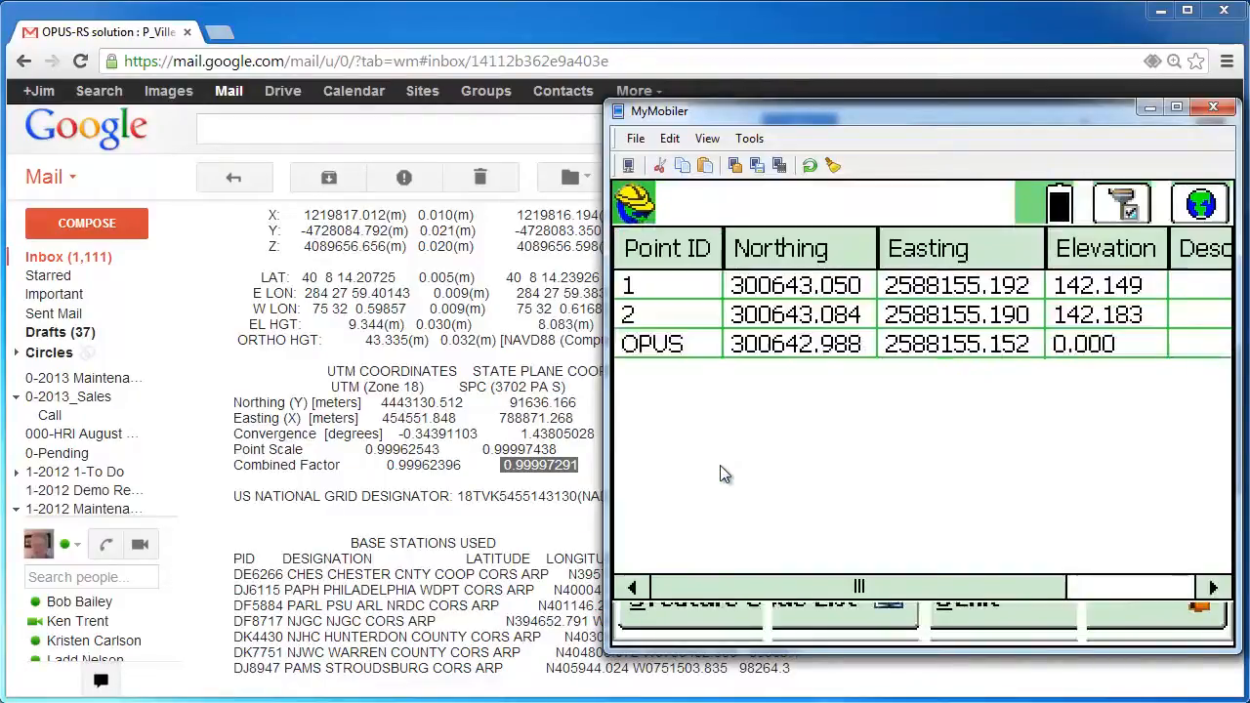
pyautogui.click(712, 635)
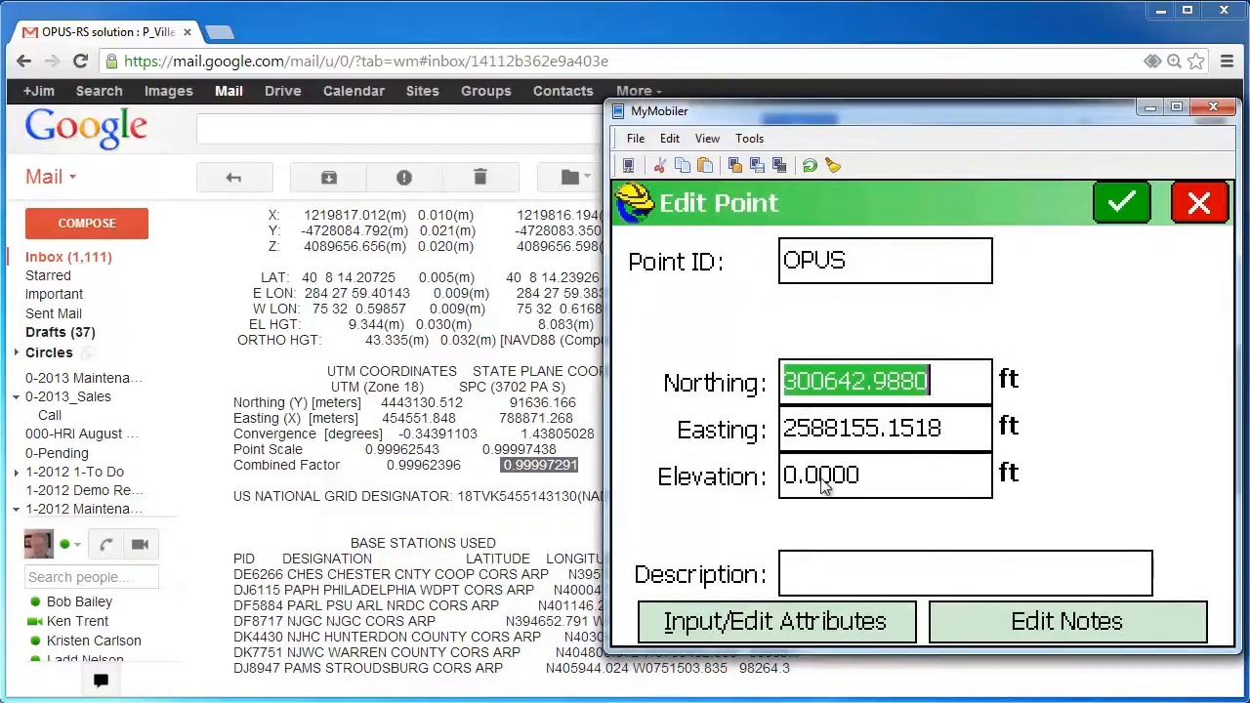
pyautogui.click(822, 483)
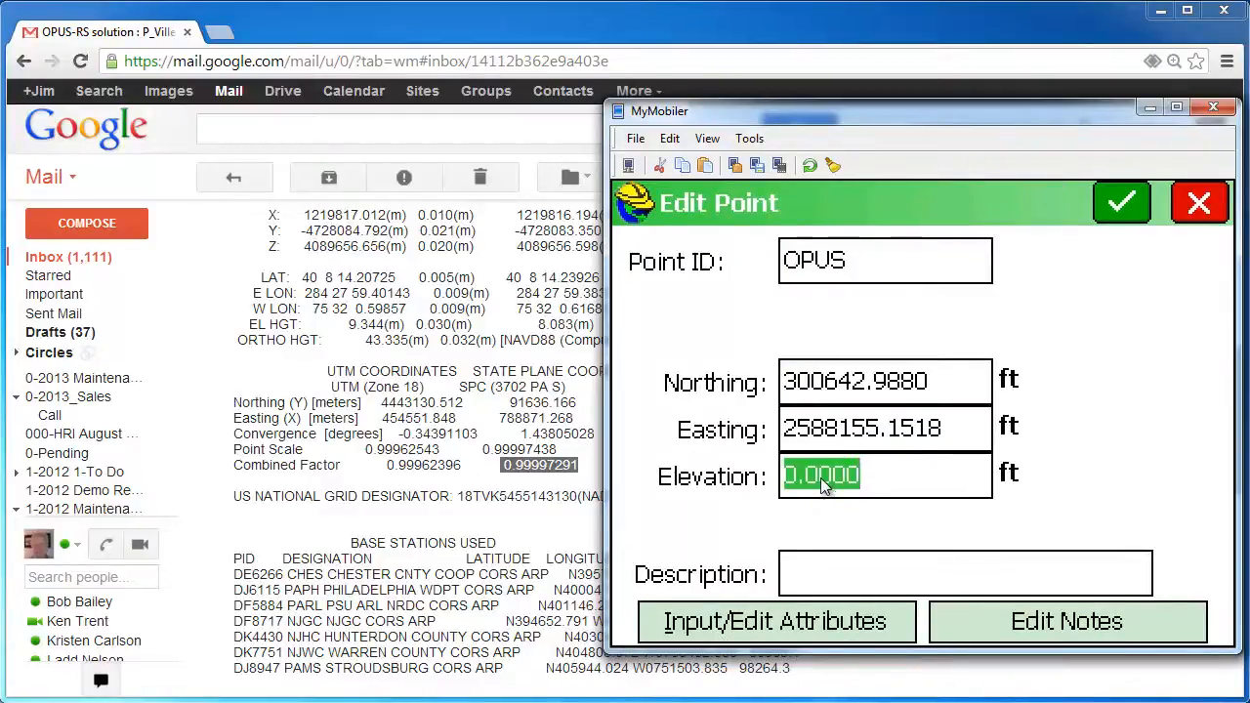
pyautogui.hotkey('ctrl', 'v')
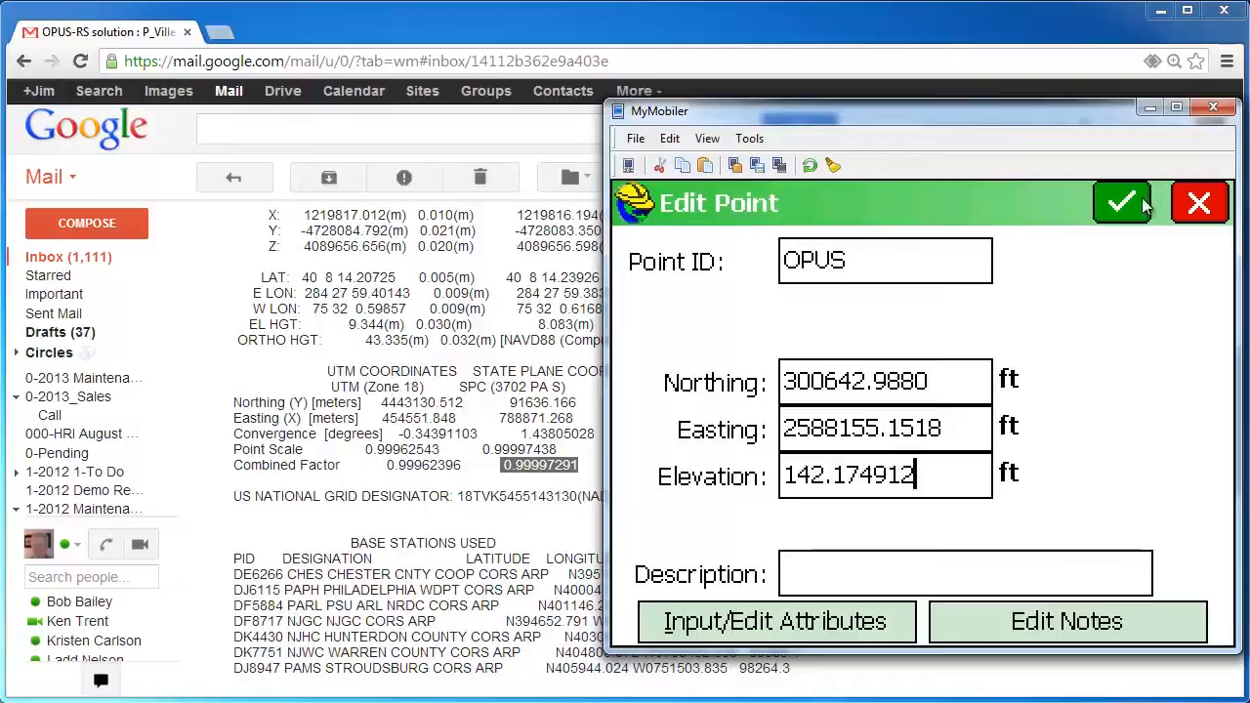
pyautogui.click(1140, 203)
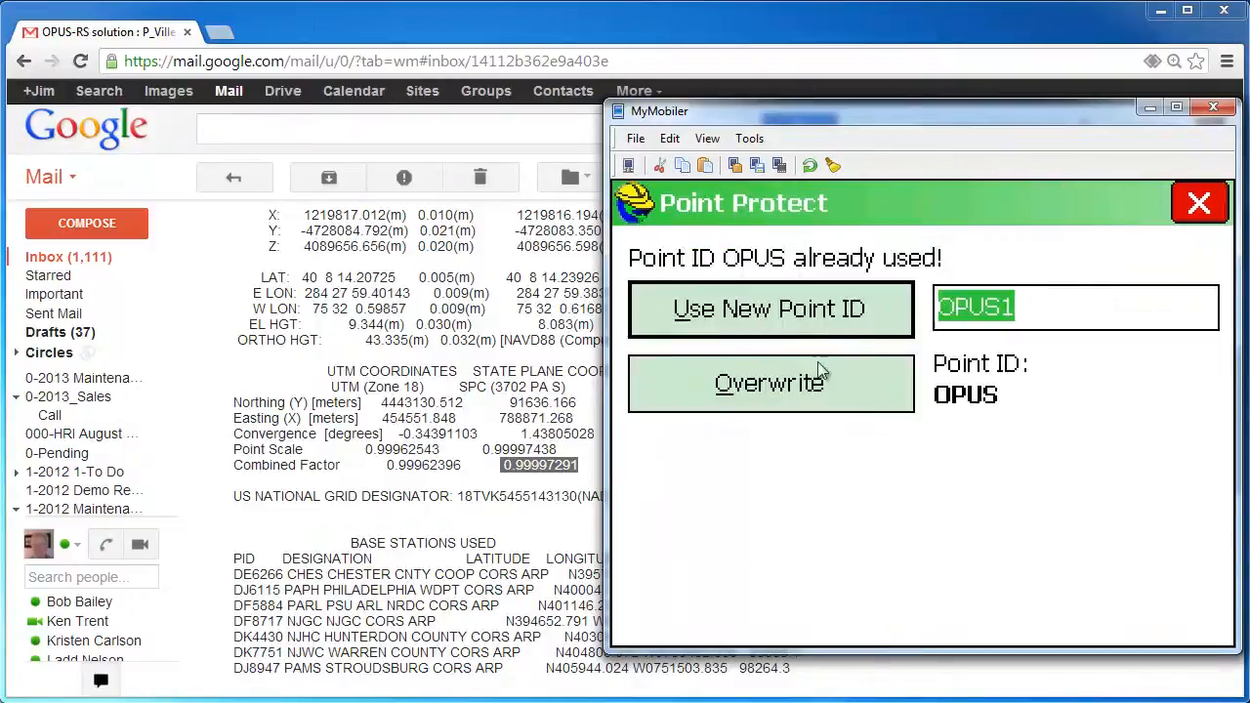
pyautogui.click(758, 386)
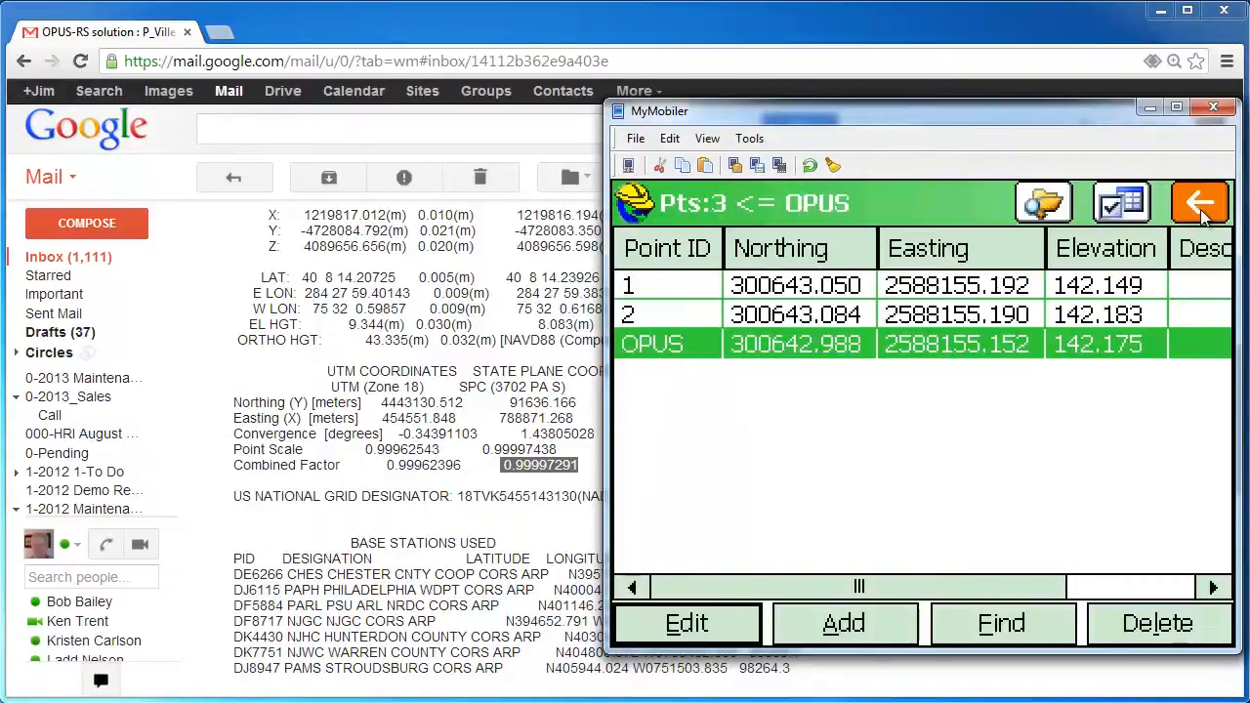
pyautogui.click(1200, 205)
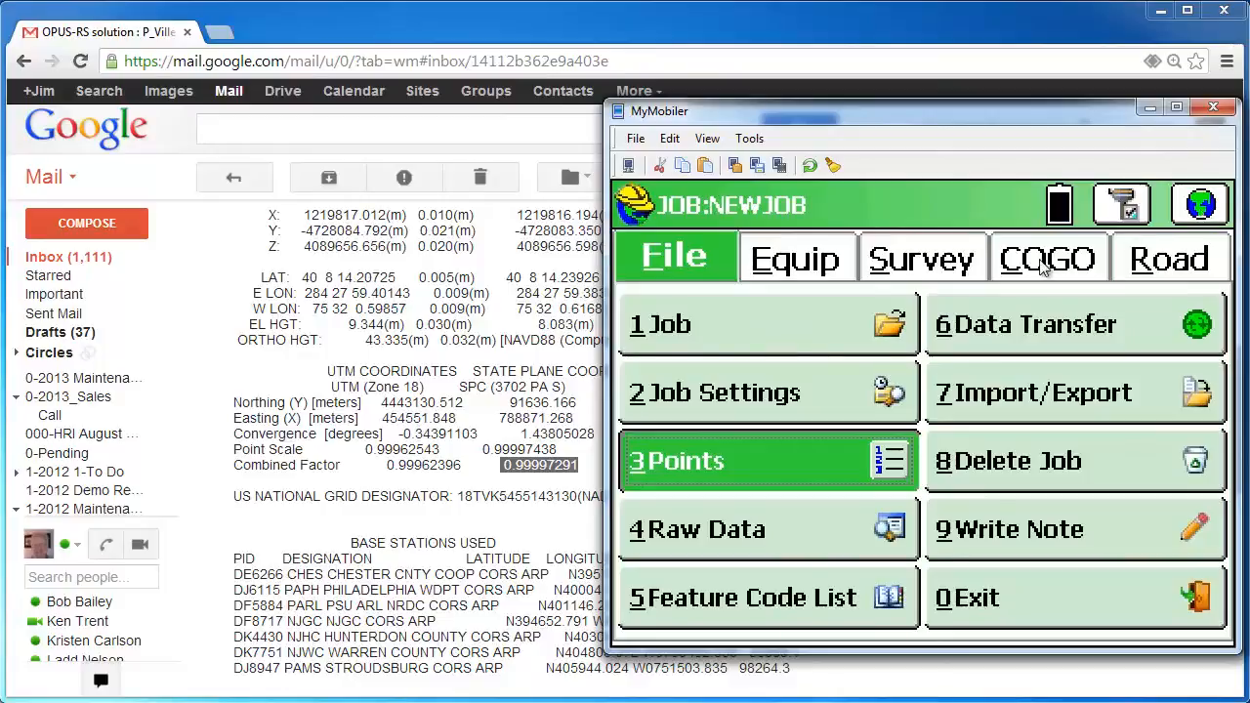
# Inverse from point OPUS to point 1, giving azimuth 32°40'33" and 0.074' distance
pyautogui.click(1045, 271)
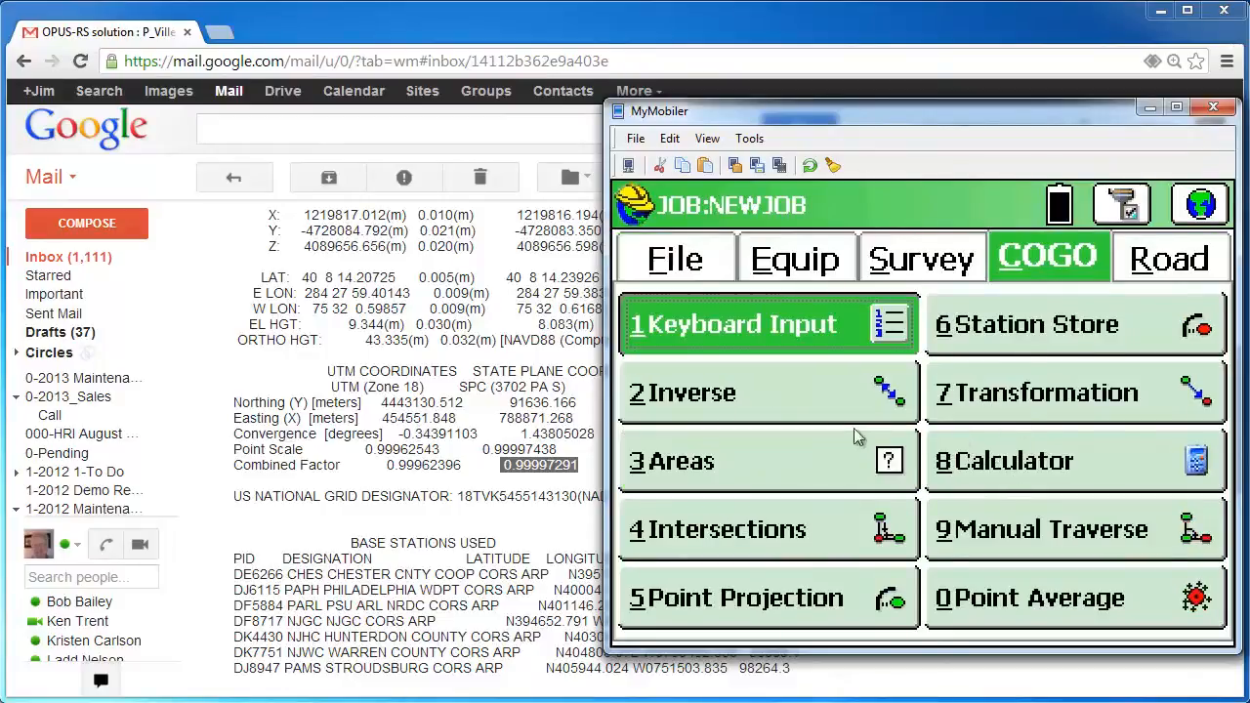
pyautogui.click(754, 407)
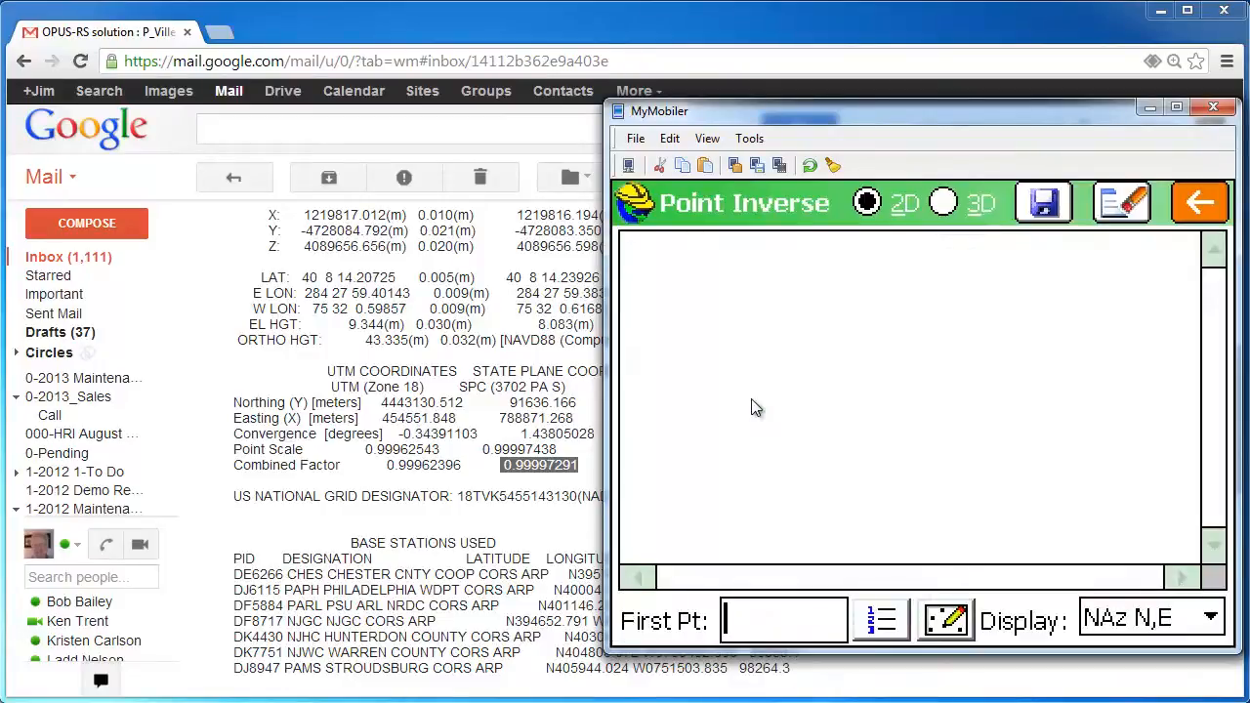
pyautogui.write('opus')
pyautogui.press('Return')
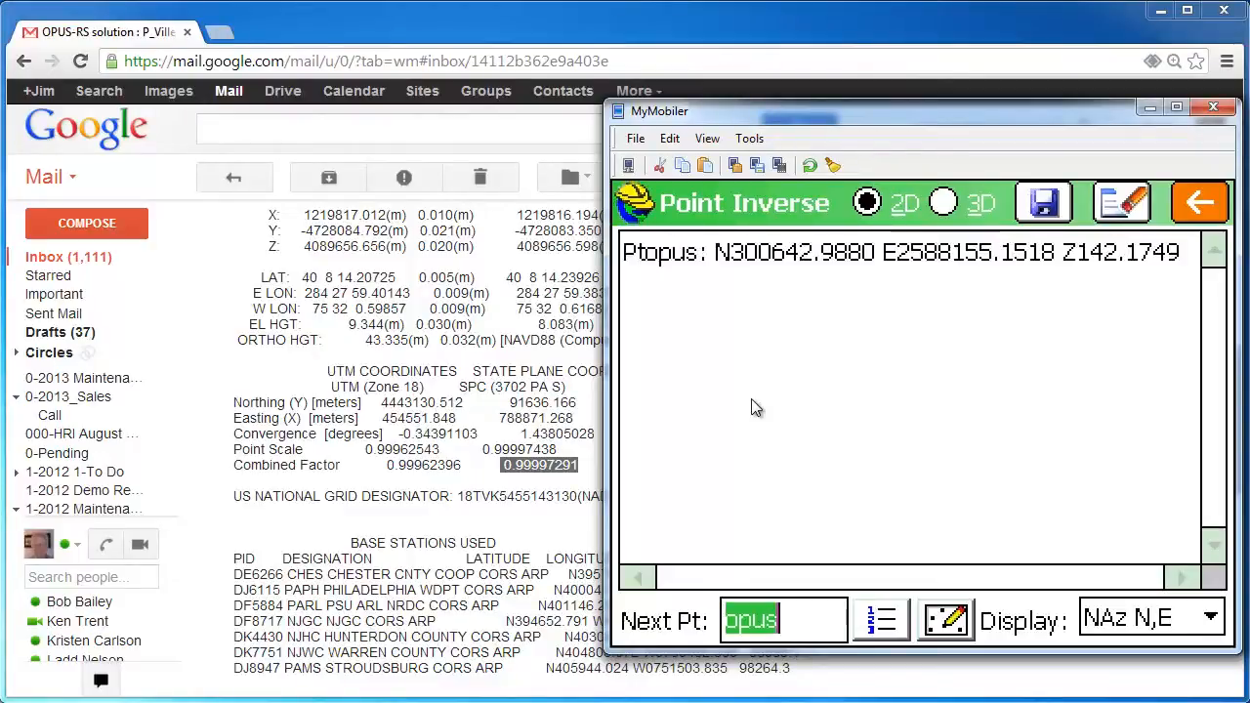
pyautogui.write('1')
pyautogui.press('Return')
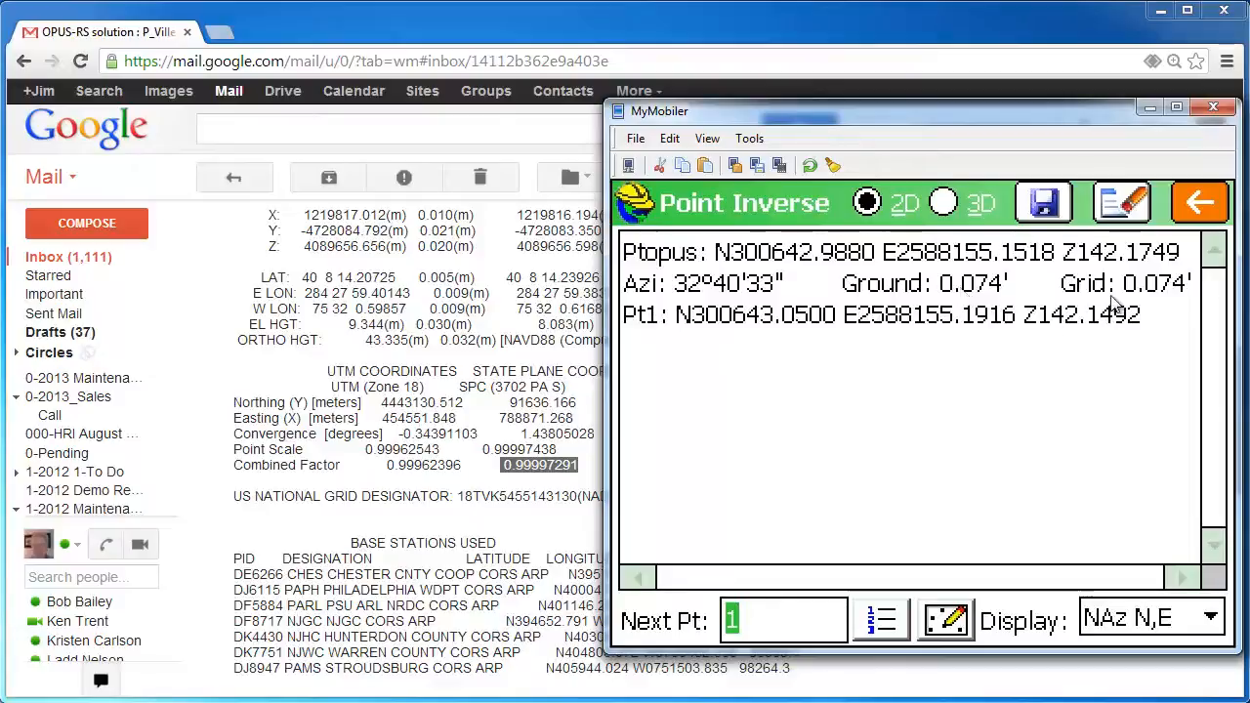
pyautogui.click(1199, 205)
pyautogui.click(1199, 205)
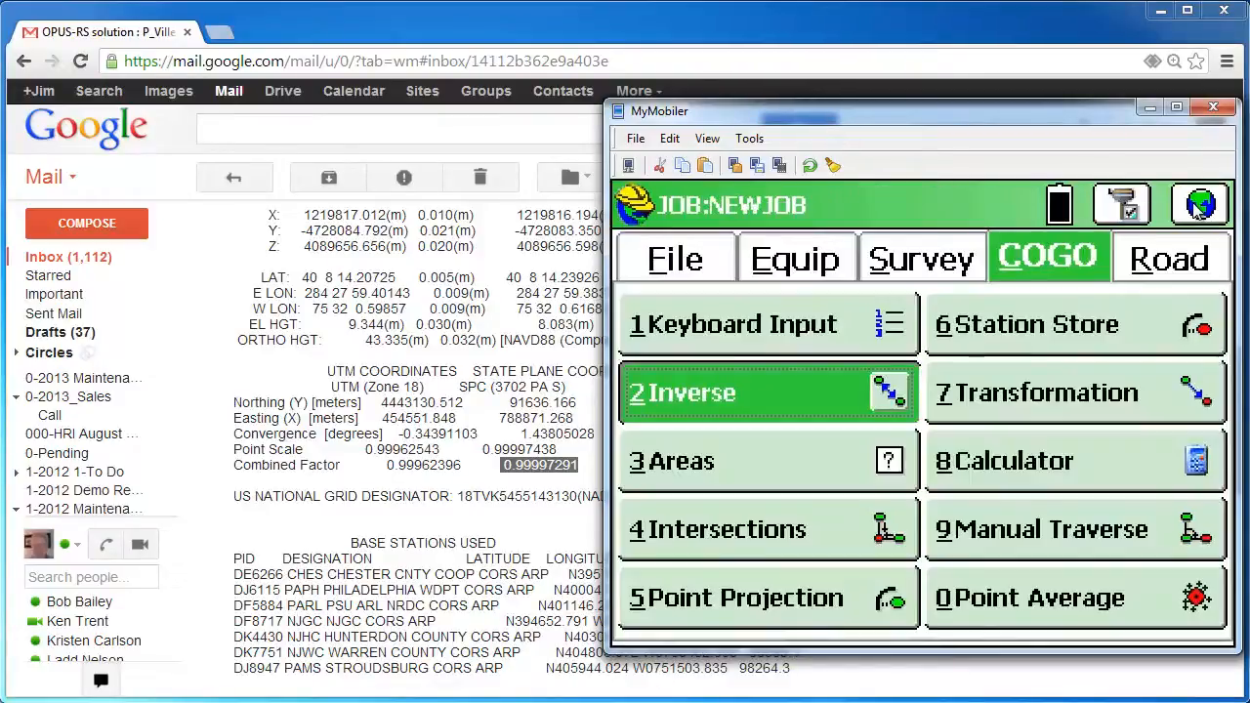
pyautogui.click(1199, 205)
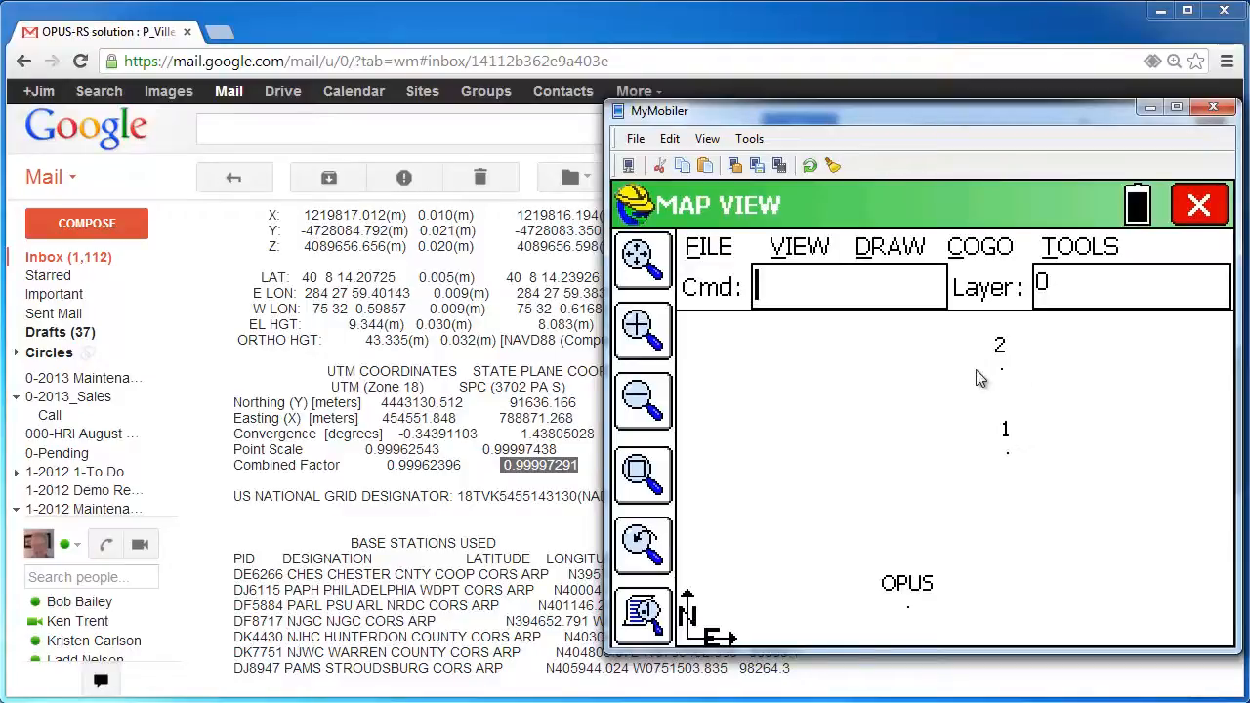
pyautogui.click(992, 256)
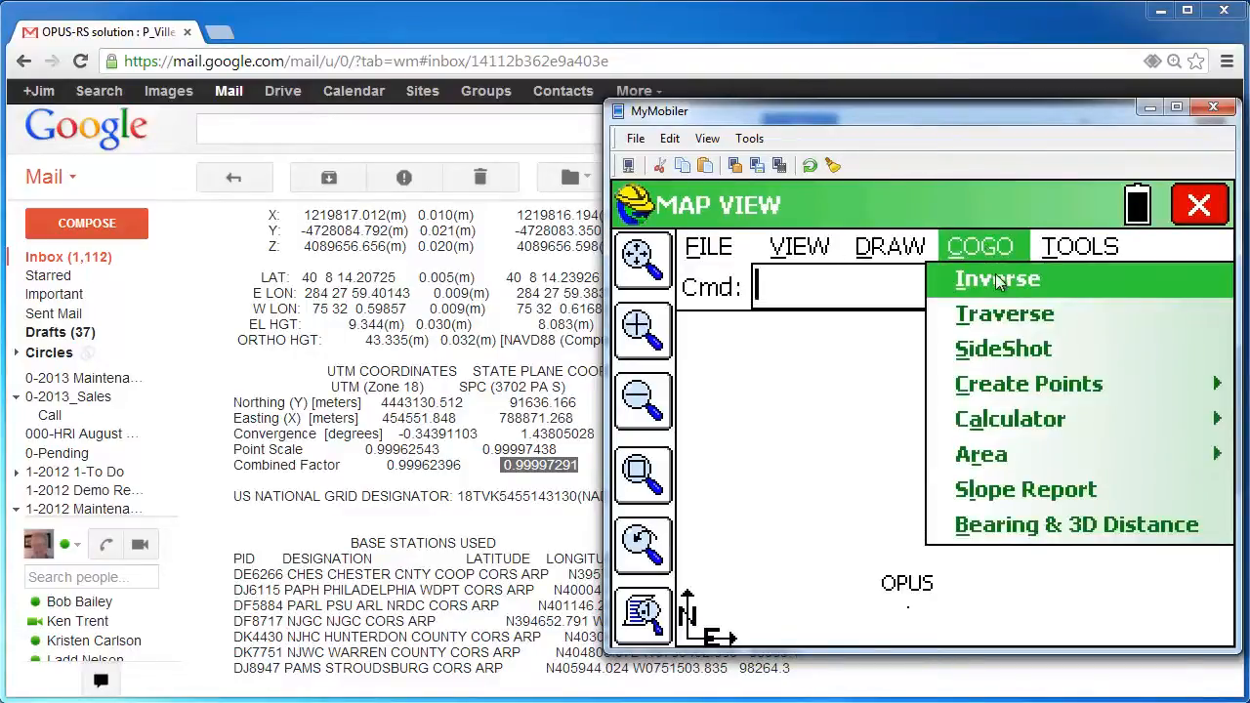
pyautogui.click(997, 281)
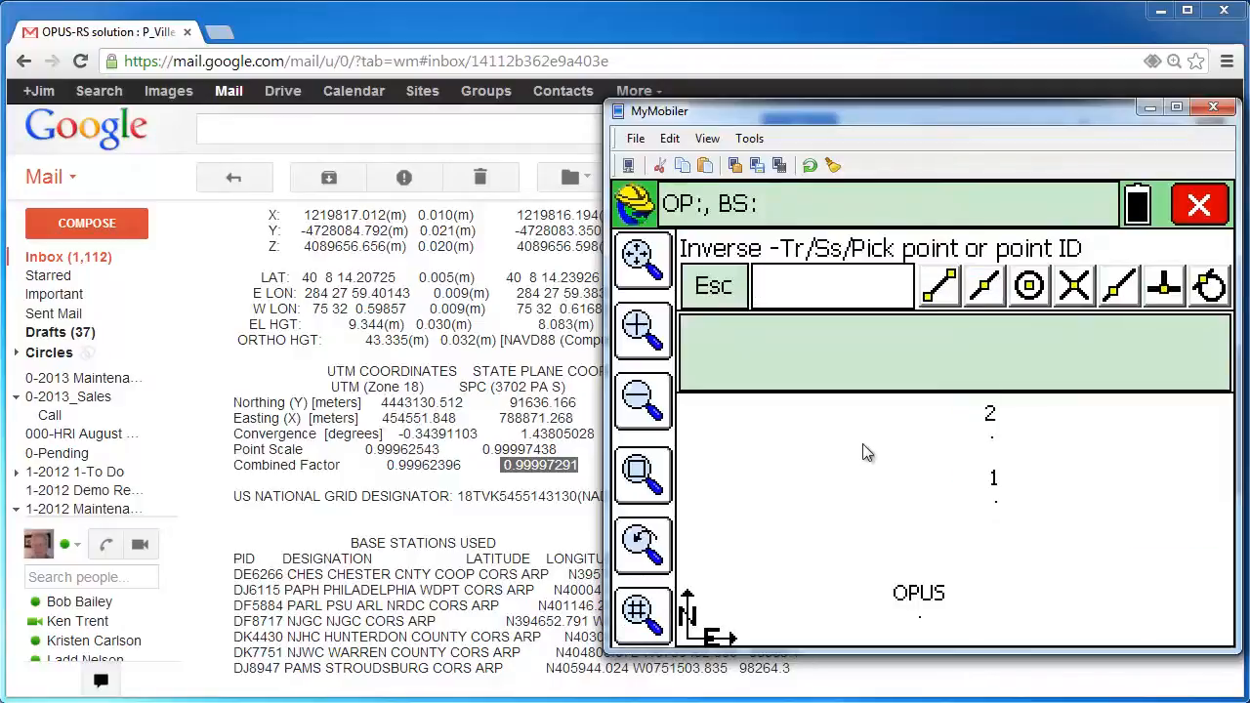
pyautogui.write('2')
pyautogui.press('Return')
pyautogui.write('1')
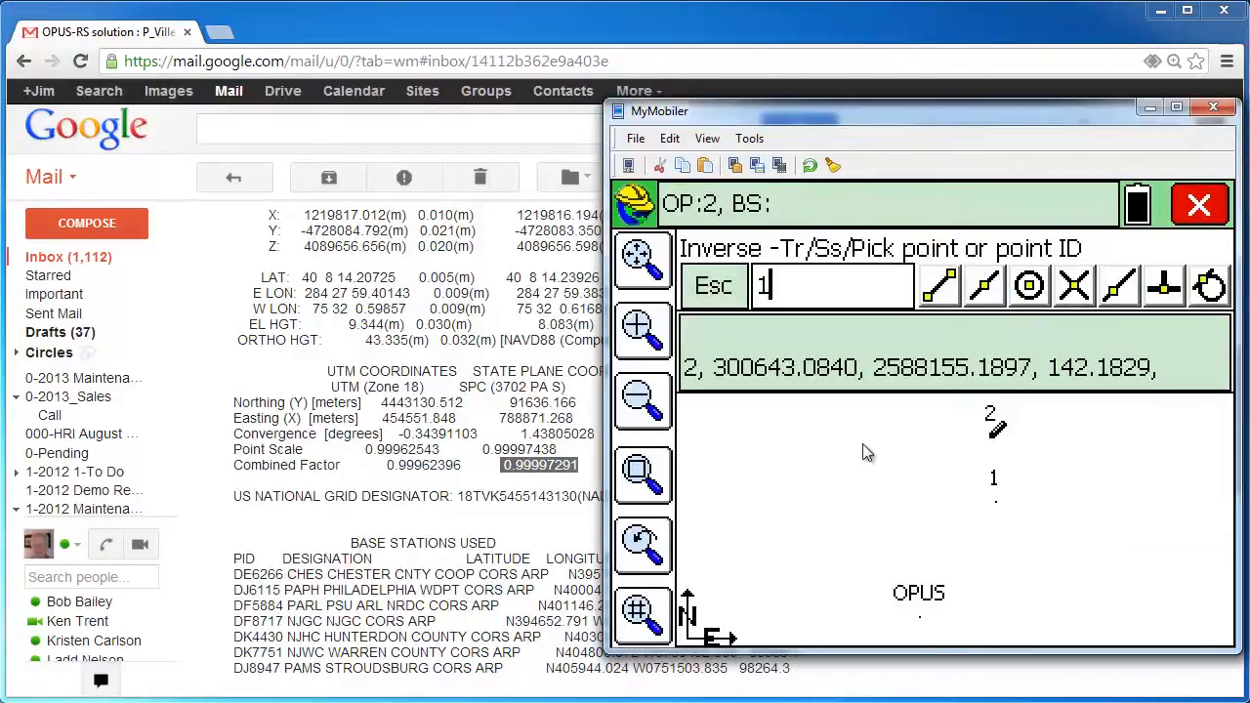
pyautogui.press('Return')
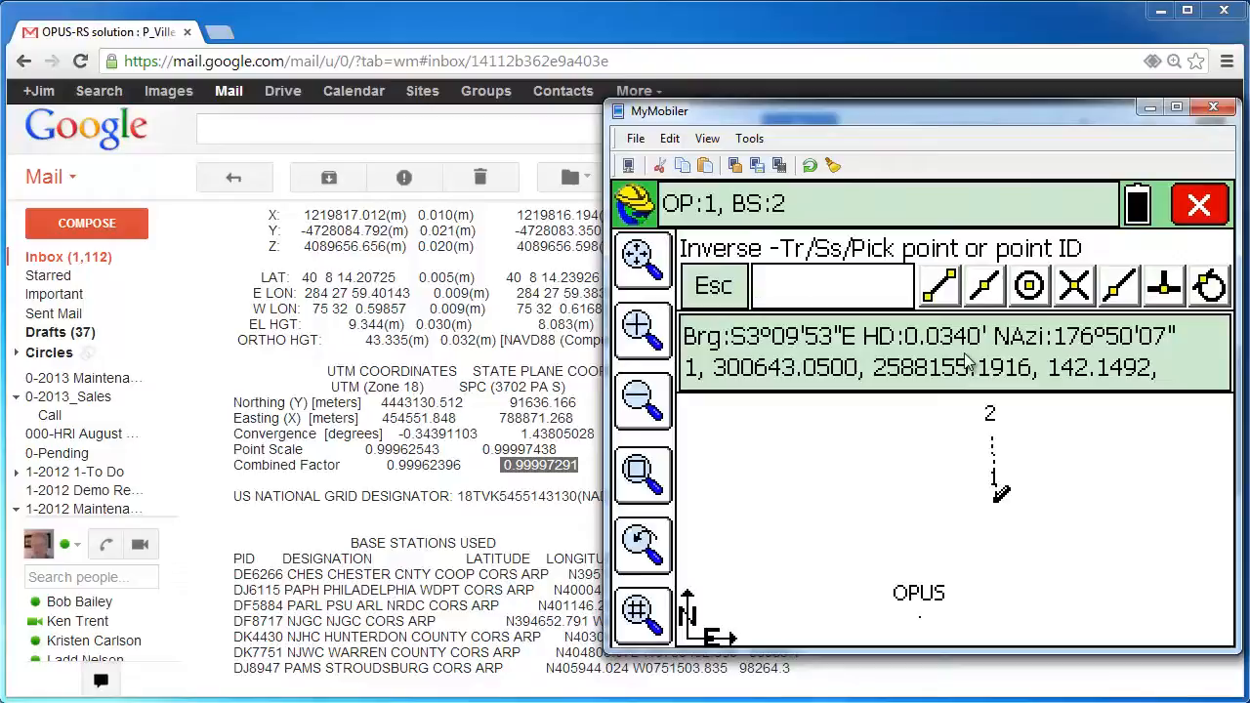
pyautogui.write('pus')
pyautogui.press('Return')
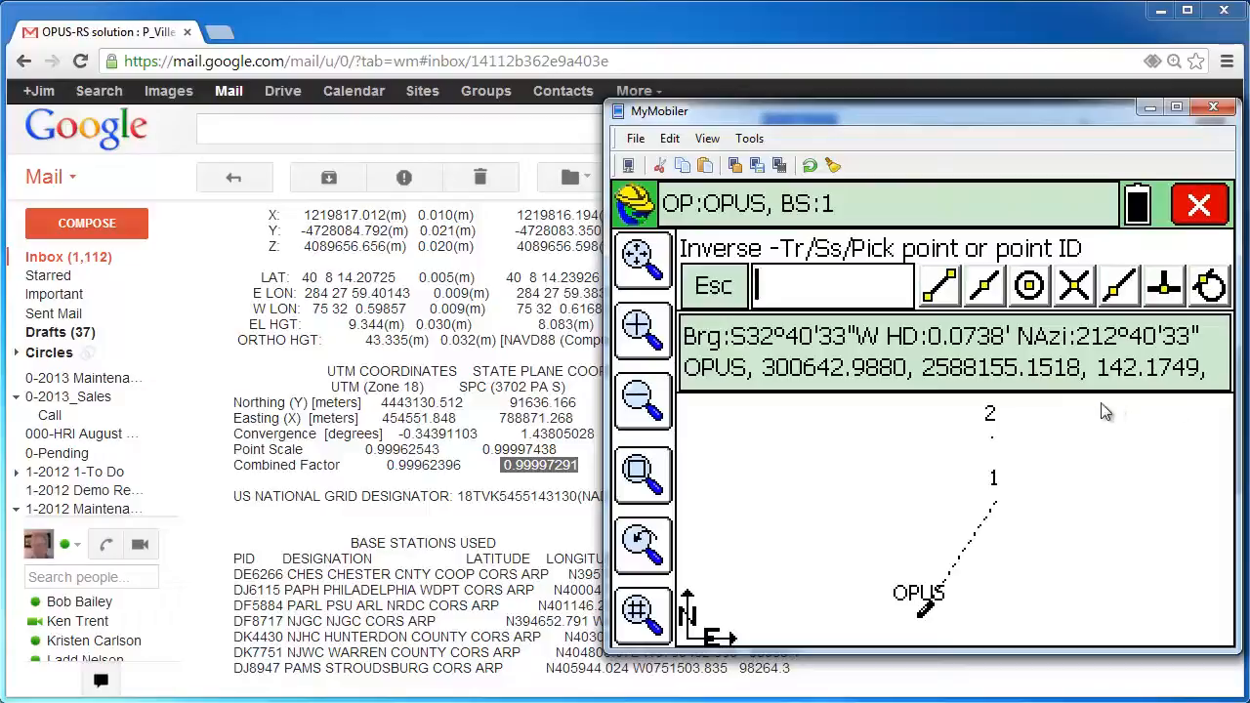
pyautogui.click(1216, 211)
pyautogui.click(1216, 213)
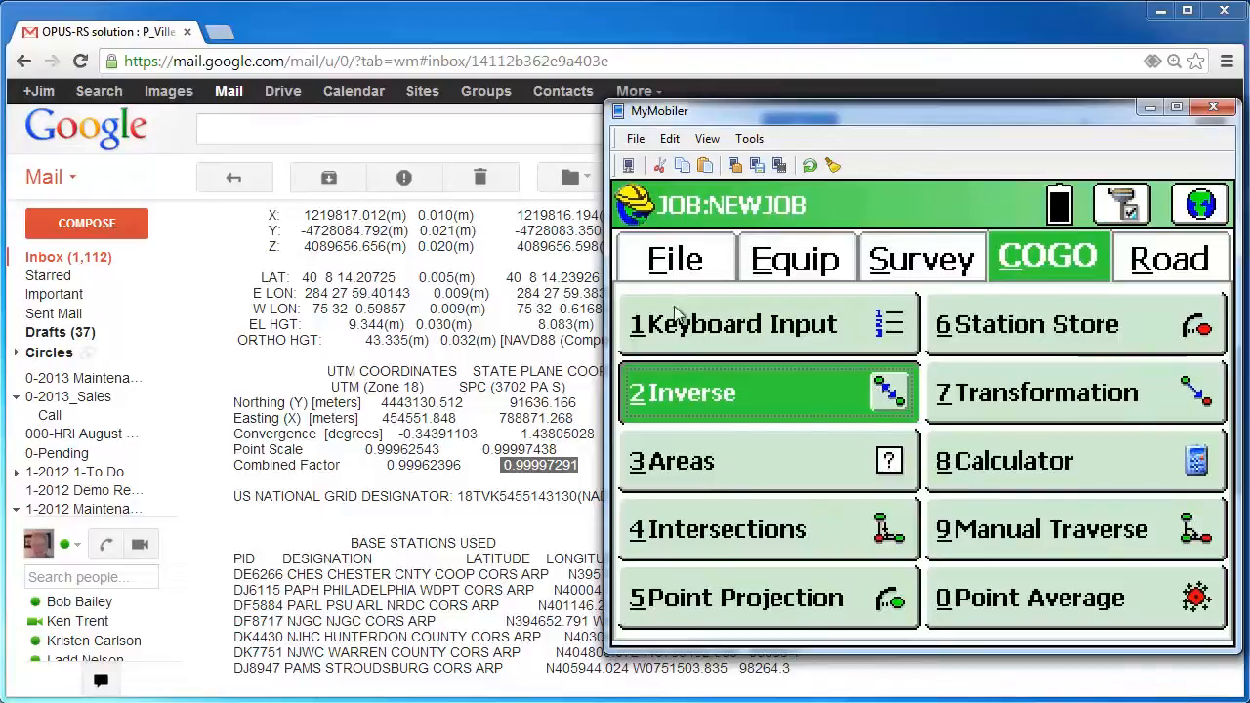
# Check the points list shows OPUS at 300642.988 N, 2588155.152 E, elevation 142.175
pyautogui.click(659, 272)
pyautogui.click(729, 464)
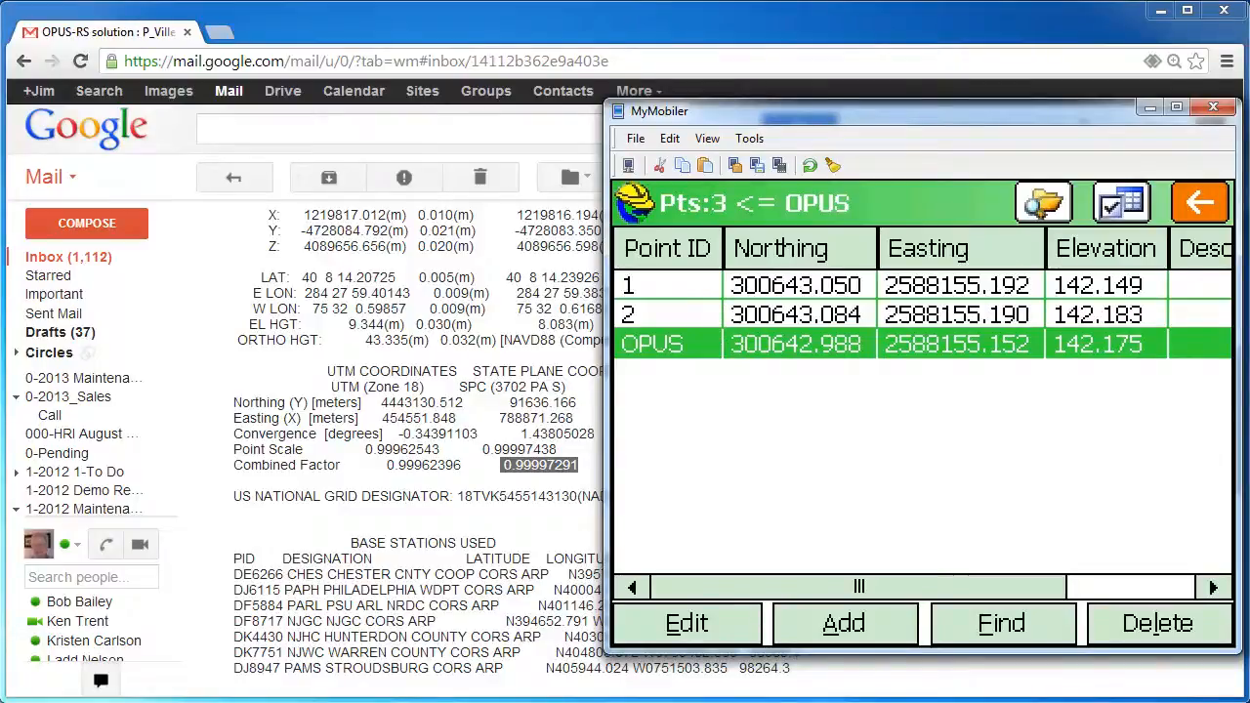
pyautogui.click(1210, 207)
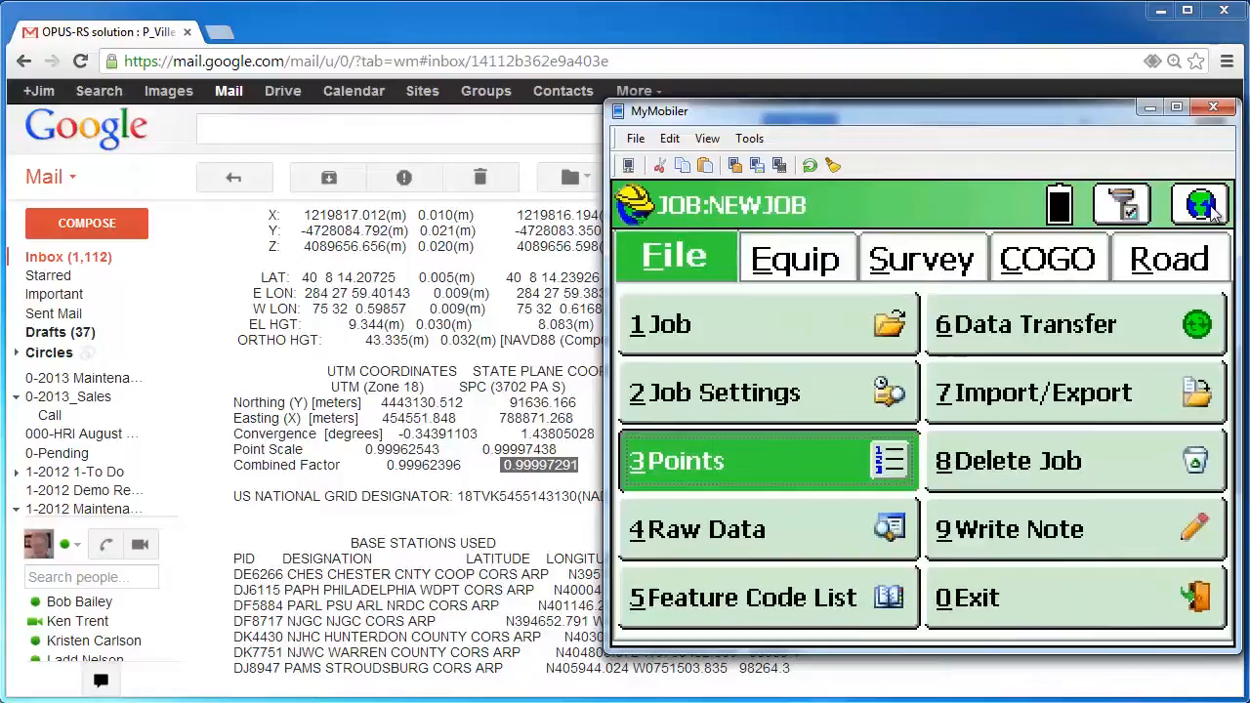